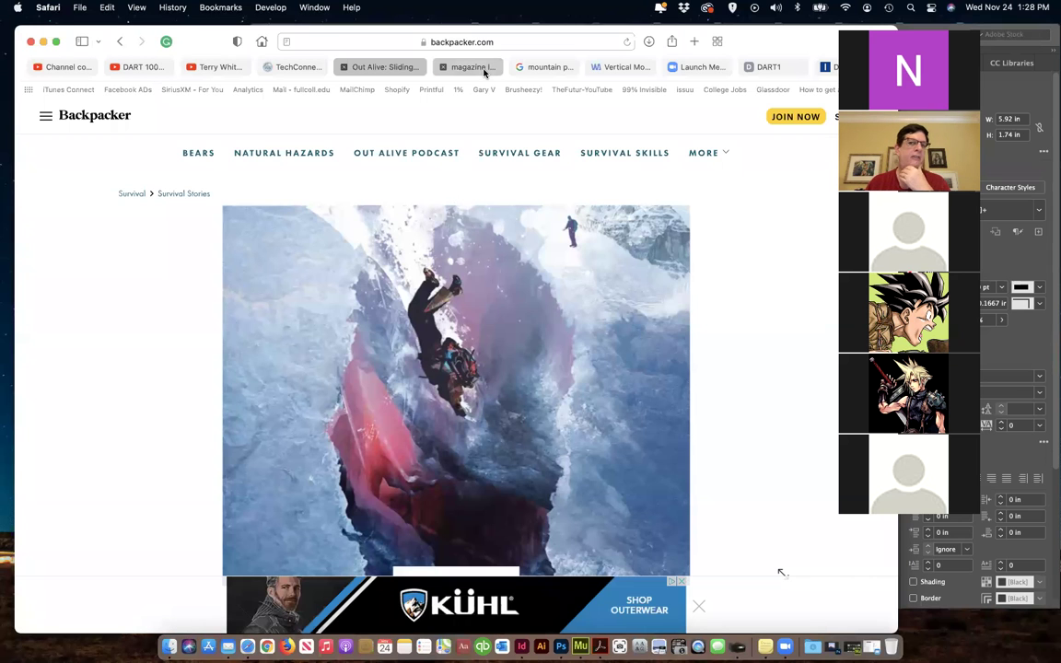
Step: Review the magazine layout and vertical mountain photo image searches for design references
left_click(484, 69)
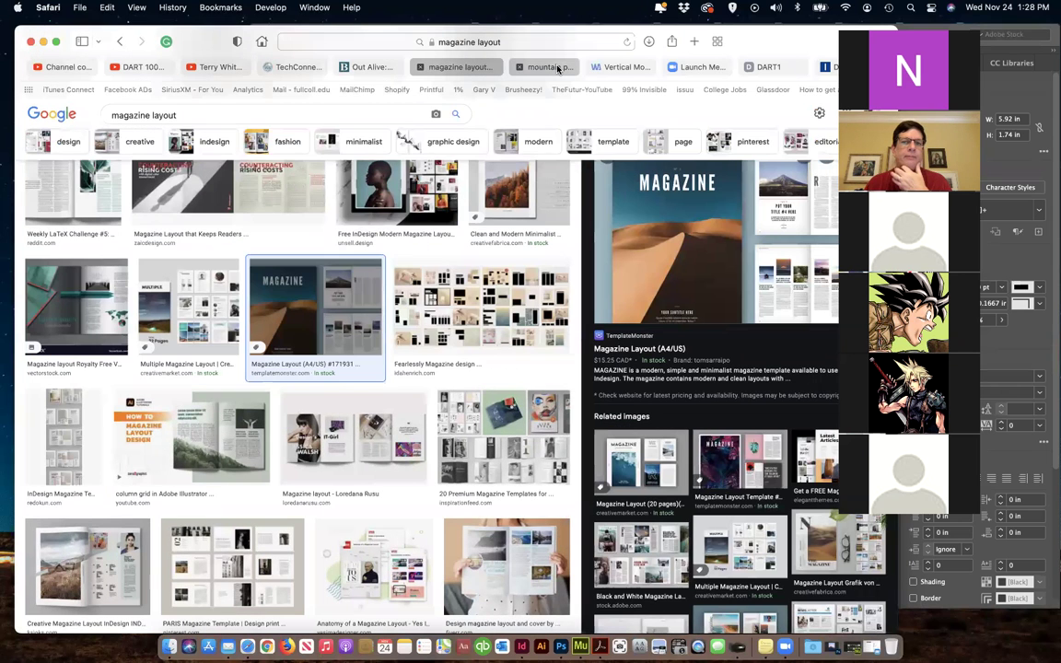
left_click(548, 67)
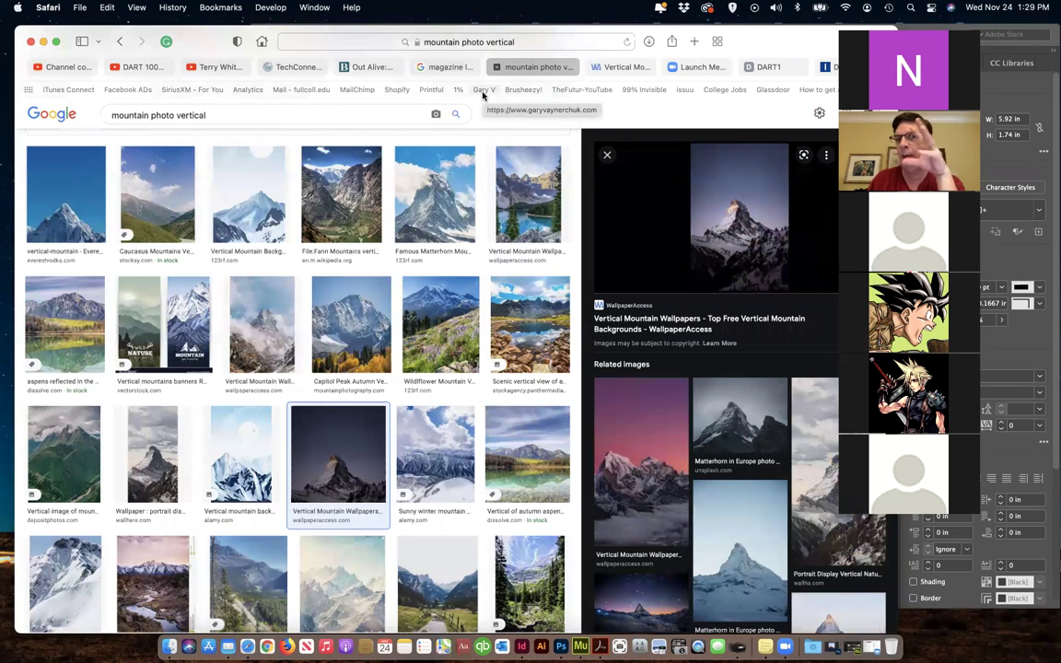
left_click(448, 66)
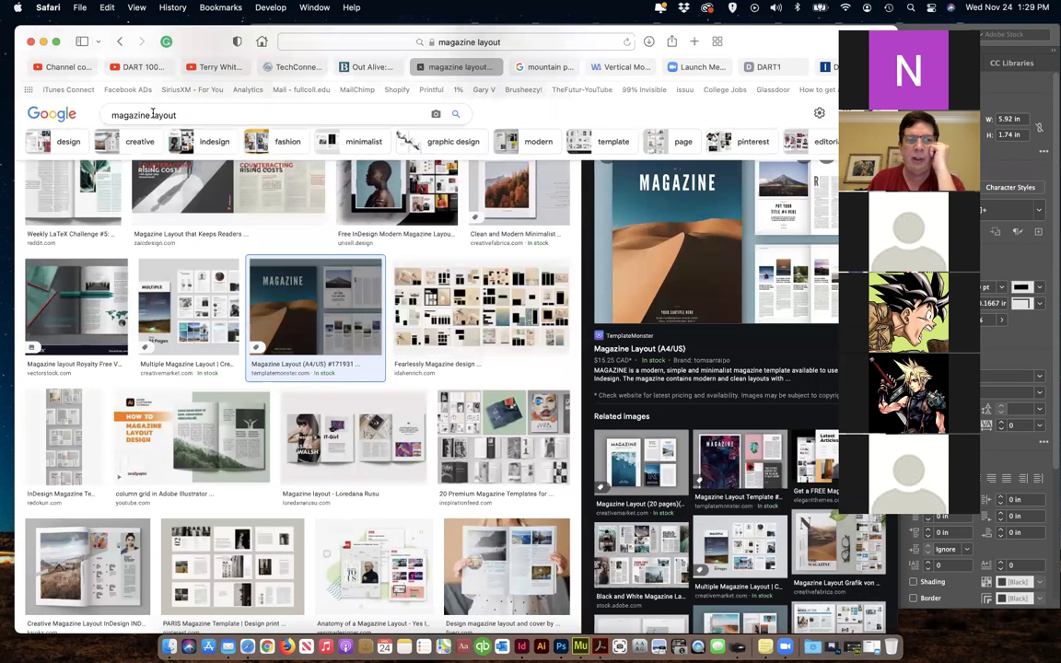
scroll(421, 300, "up", 2)
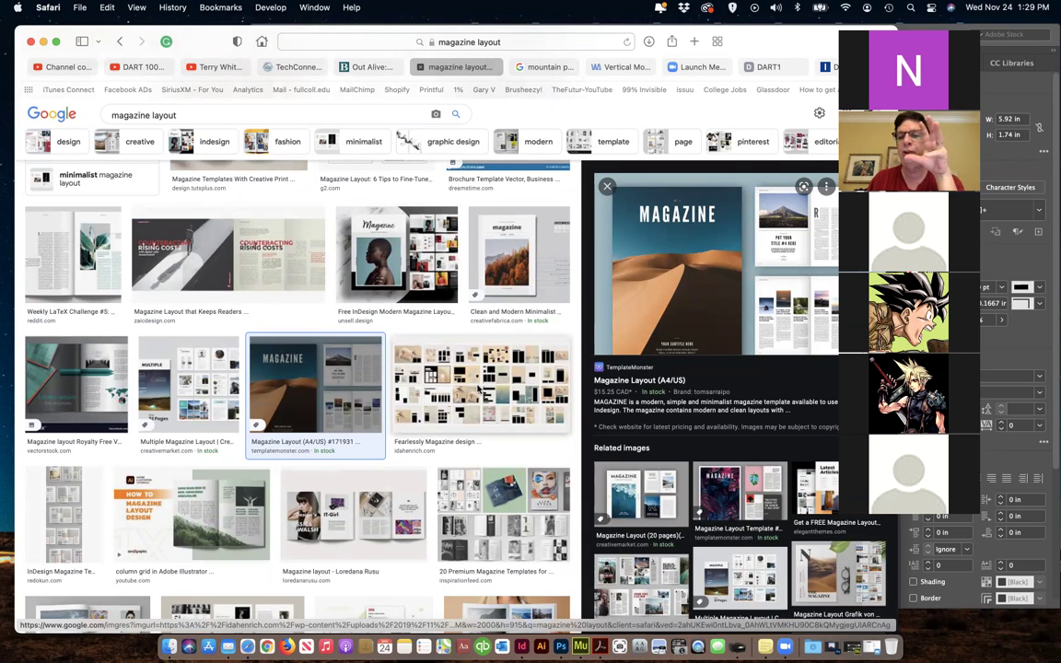
scroll(479, 391, "down", 2)
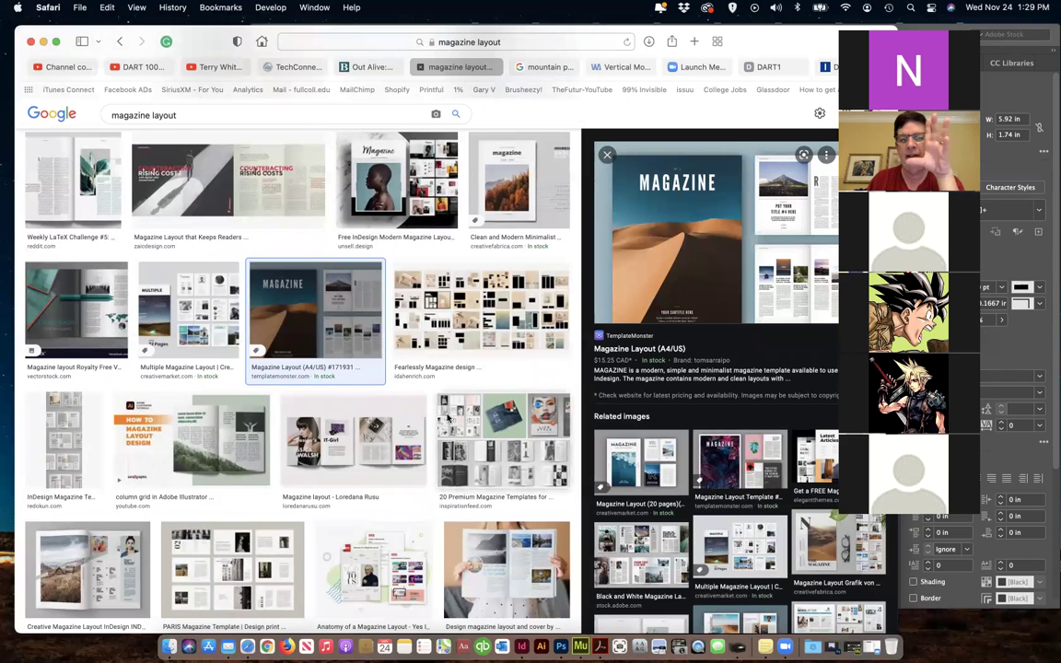
Step: Preview the column grid layout, the green floral magazine illustration and the two Flip180 Media magazine samples
left_click(198, 405)
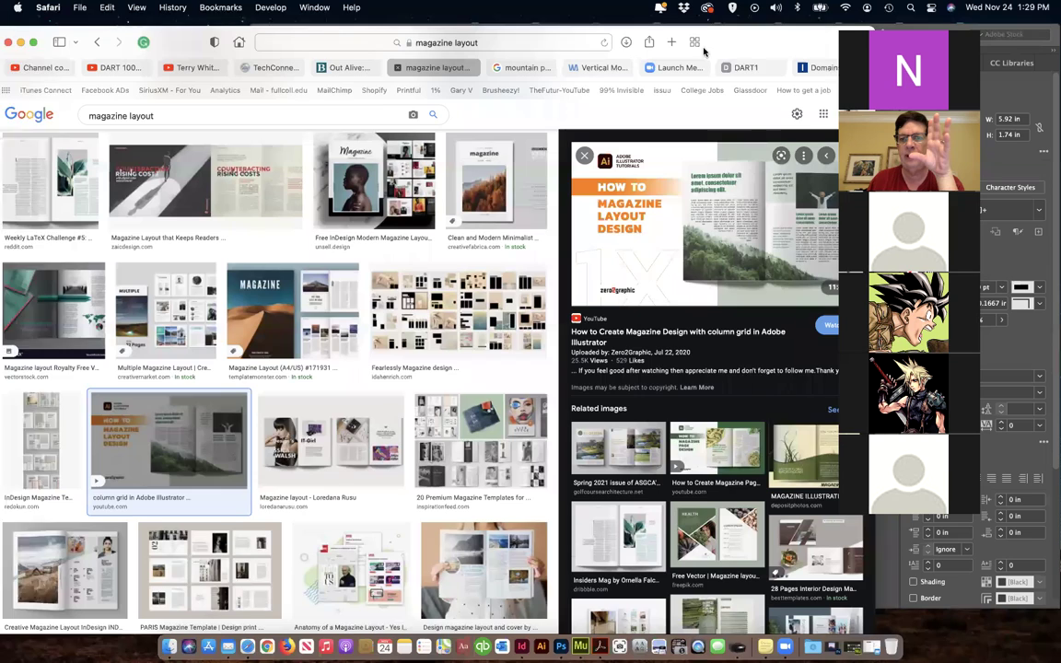
left_click_drag(758, 40, 679, 43)
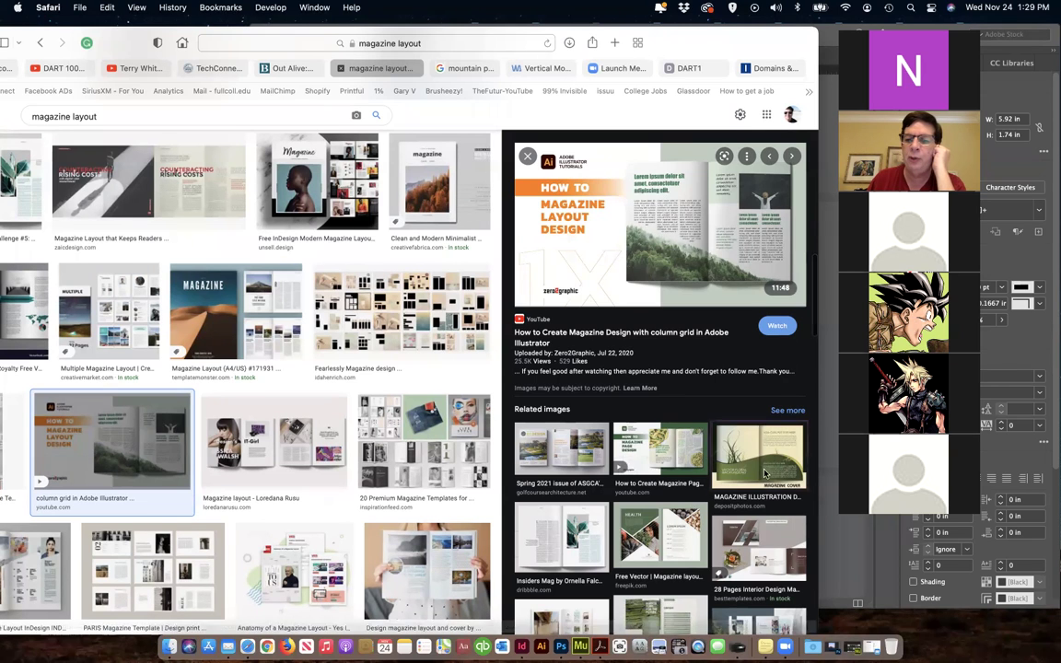
left_click(735, 454)
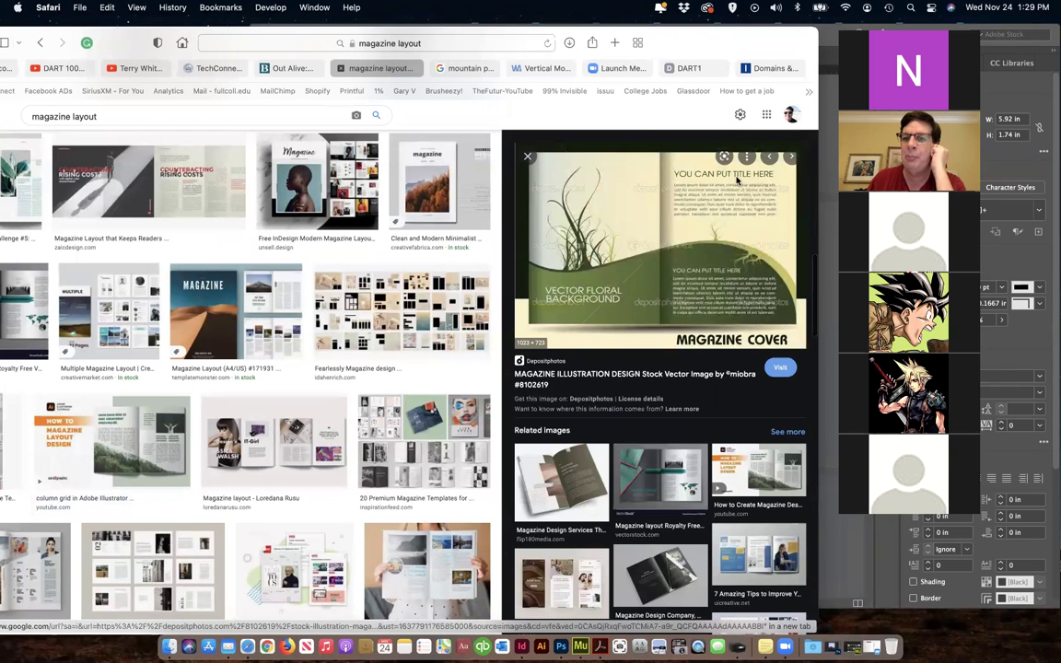
left_click(578, 471)
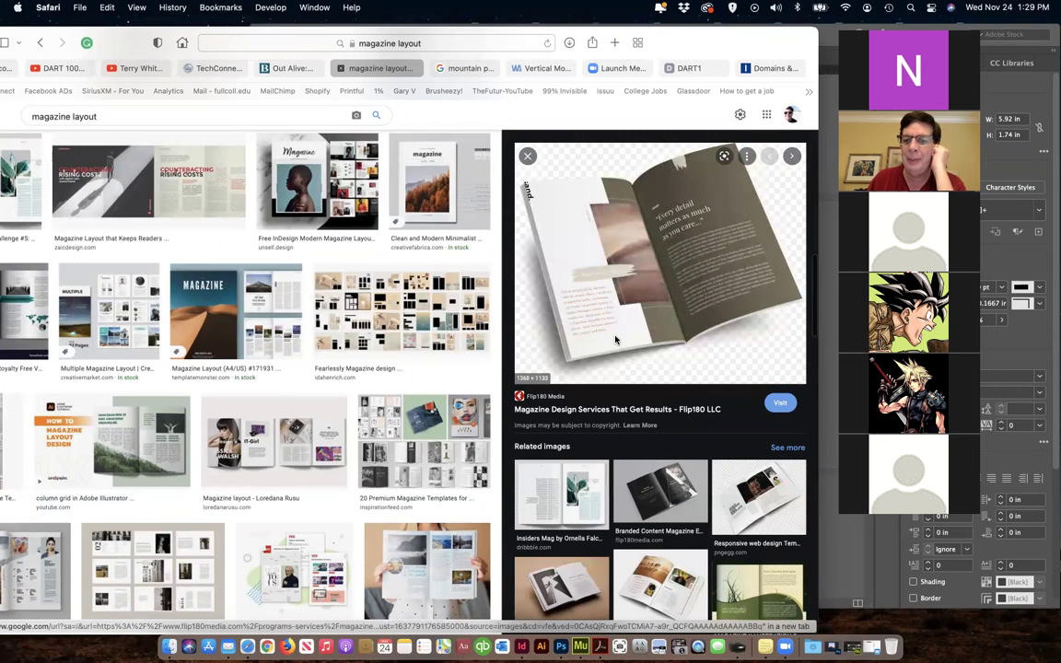
left_click(654, 499)
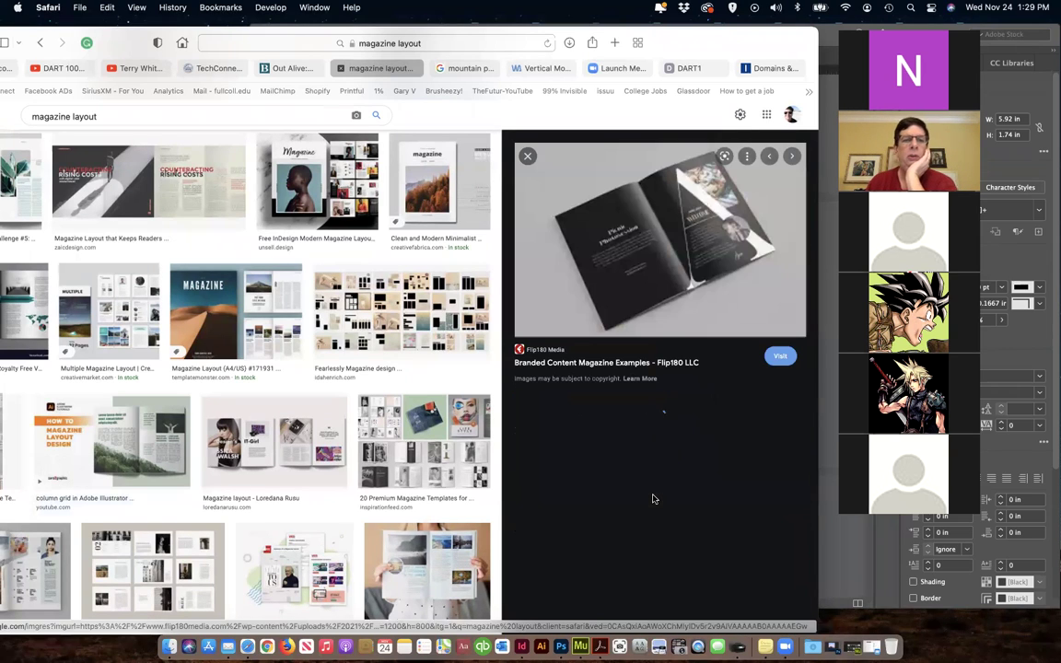
scroll(369, 476, "down", 1)
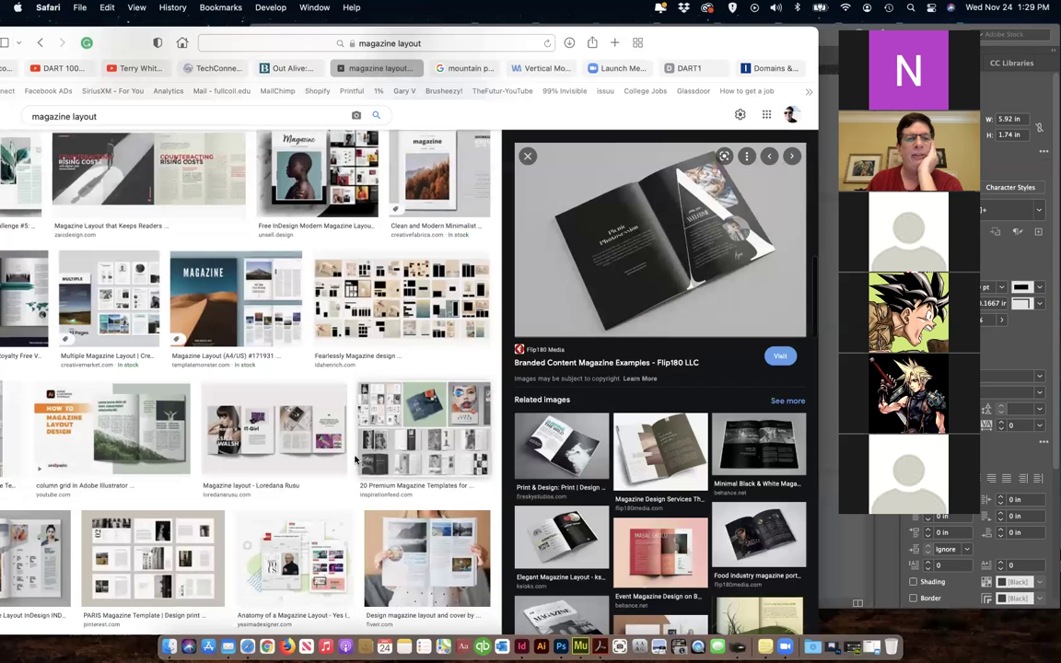
left_click_drag(128, 41, 175, 41)
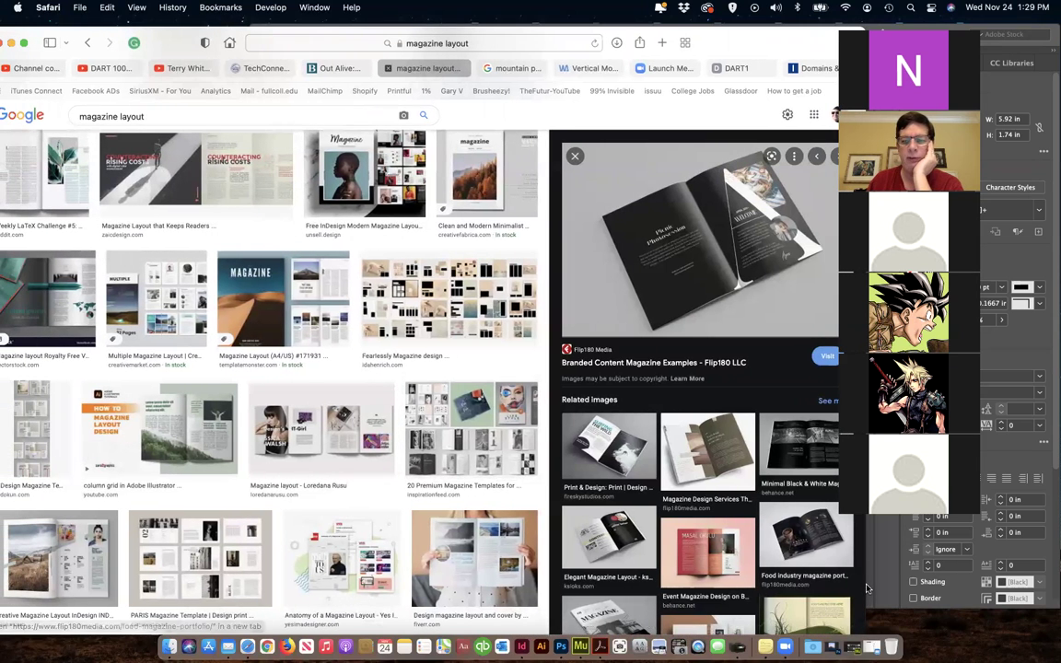
Step: Find and preview the AlfianBrand InDesign magazine template and the PARIS Magazine Template among the layout results
scroll(377, 451, "down", 3)
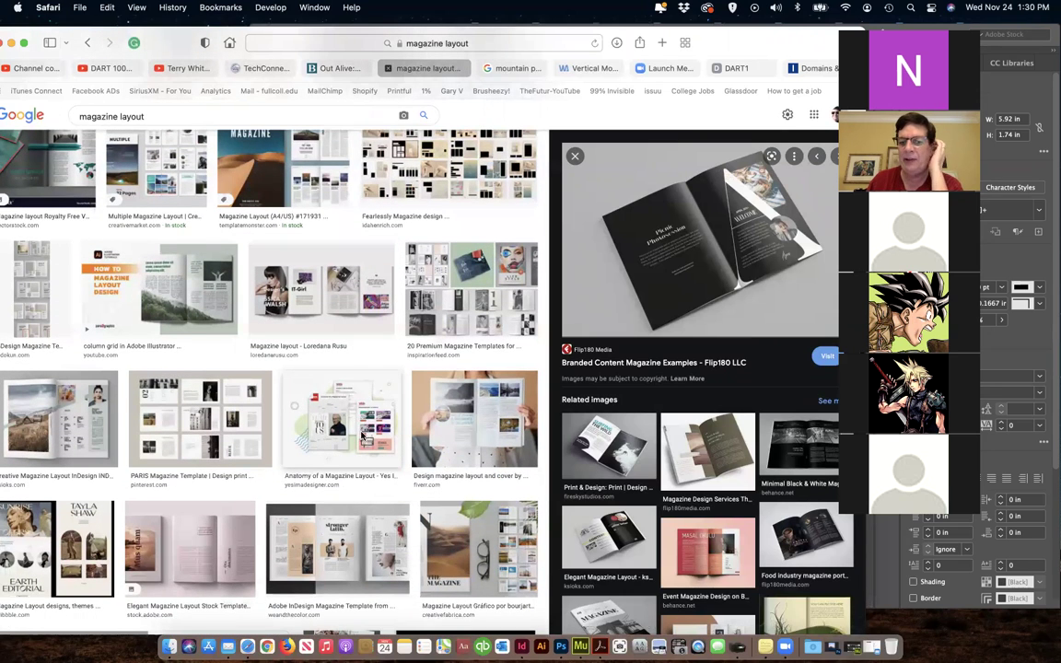
scroll(366, 439, "down", 1)
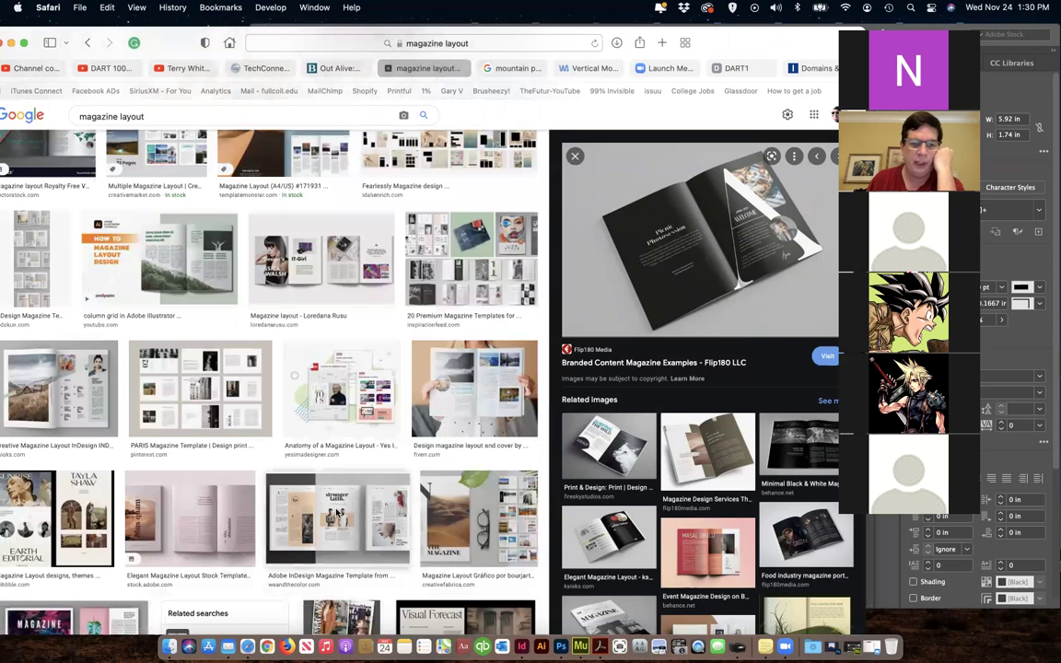
left_click(338, 512)
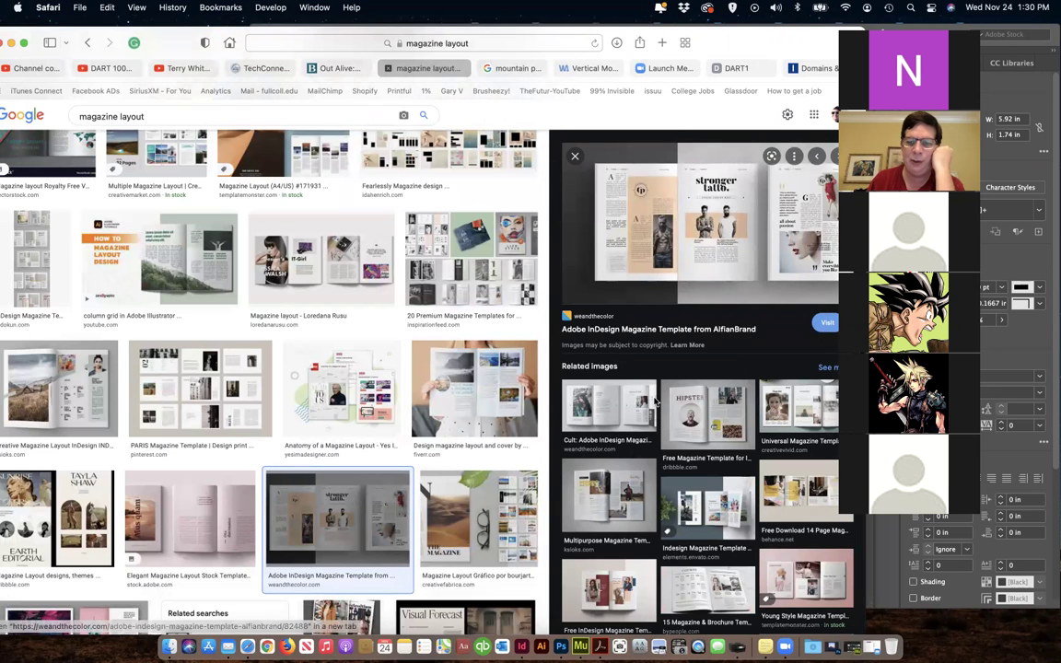
left_click(197, 396)
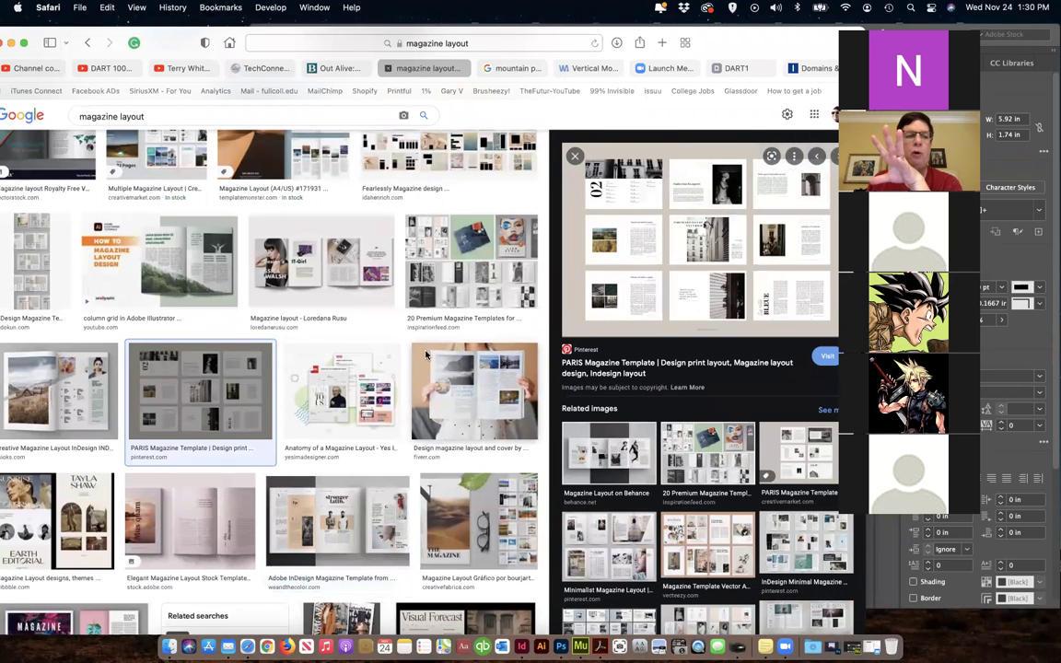
Step: Return to the earlier layout results and preview the Adobe Stock Black and White Magazine Layout template
scroll(402, 351, "up", 2)
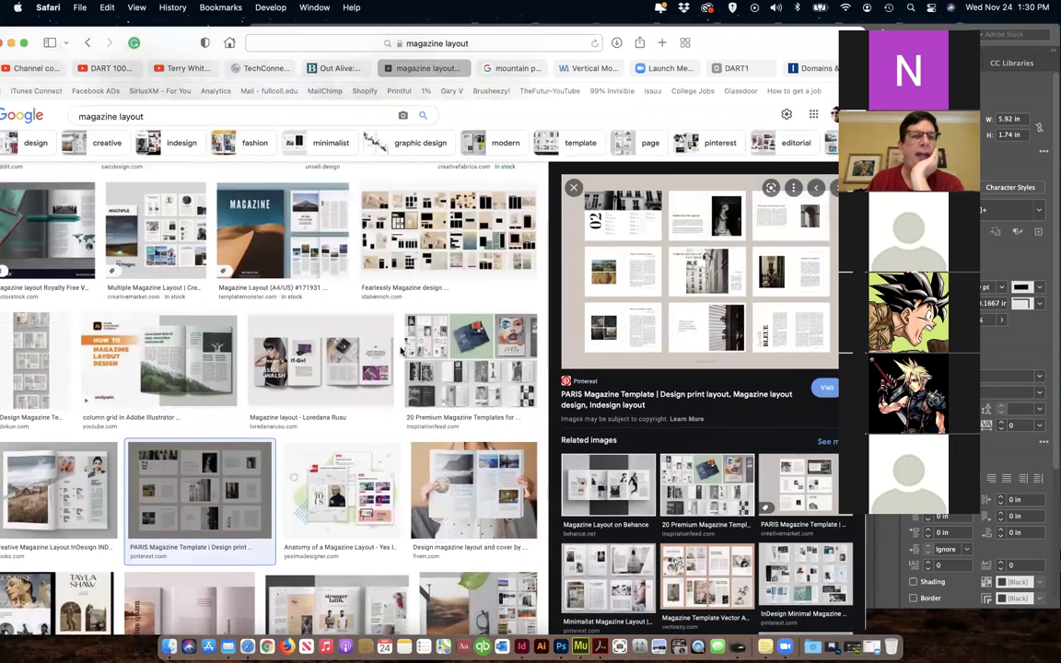
scroll(403, 351, "up", 5)
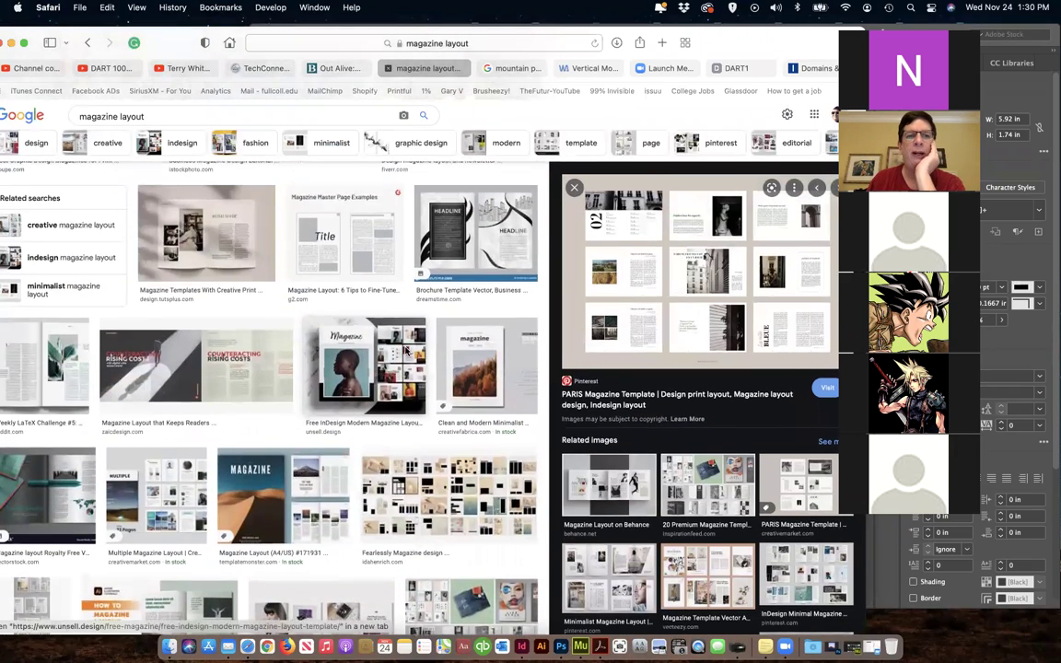
scroll(405, 351, "up", 3)
scroll(433, 333, "up", 4)
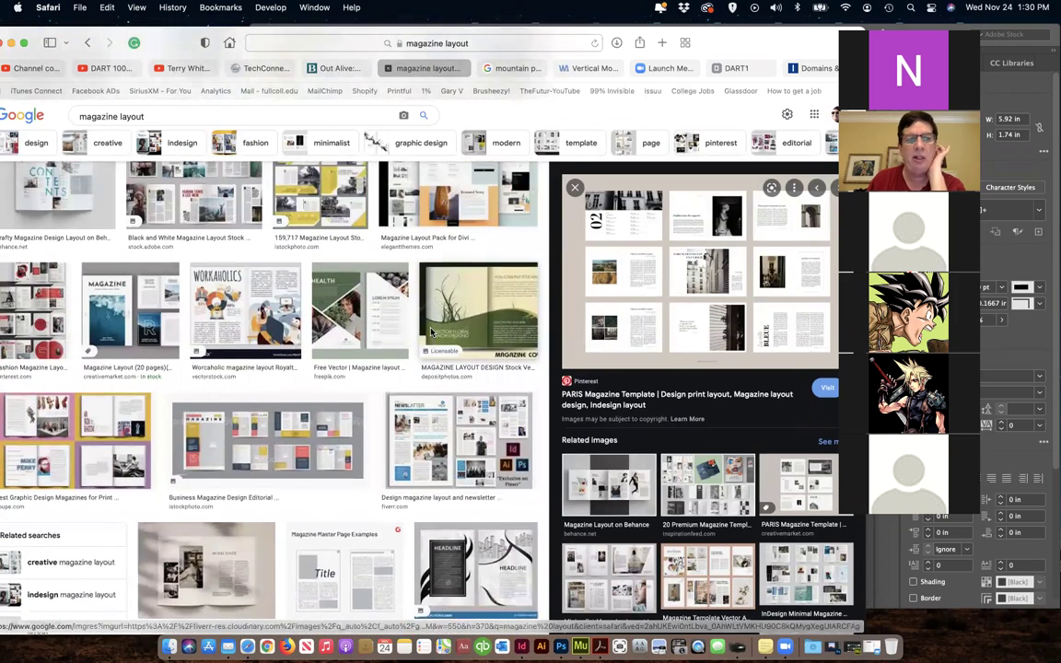
scroll(434, 334, "up", 2)
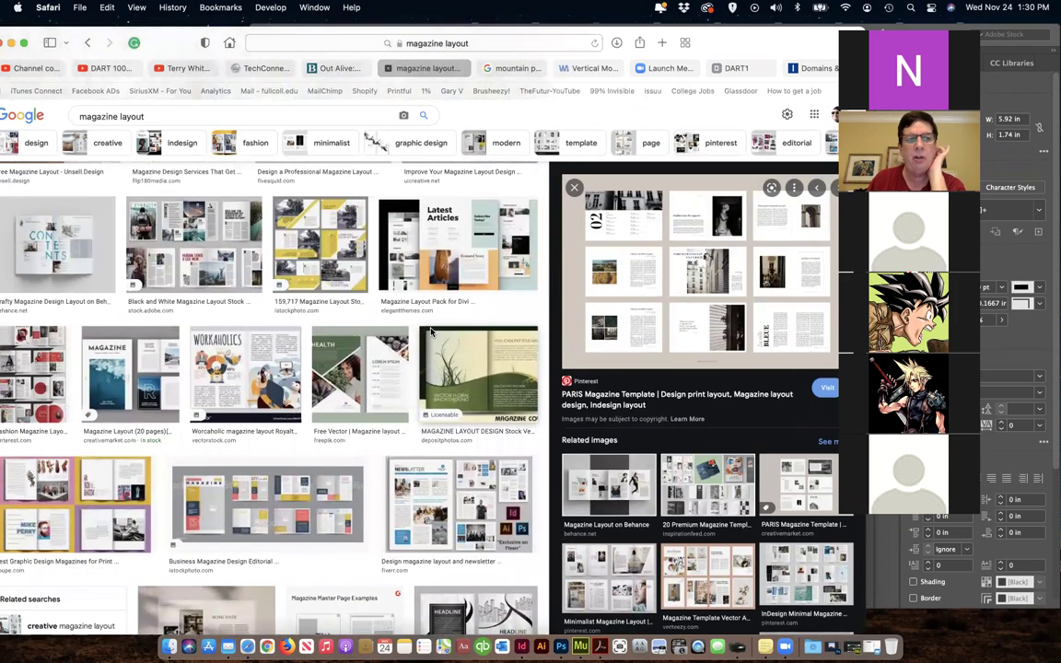
left_click(207, 262)
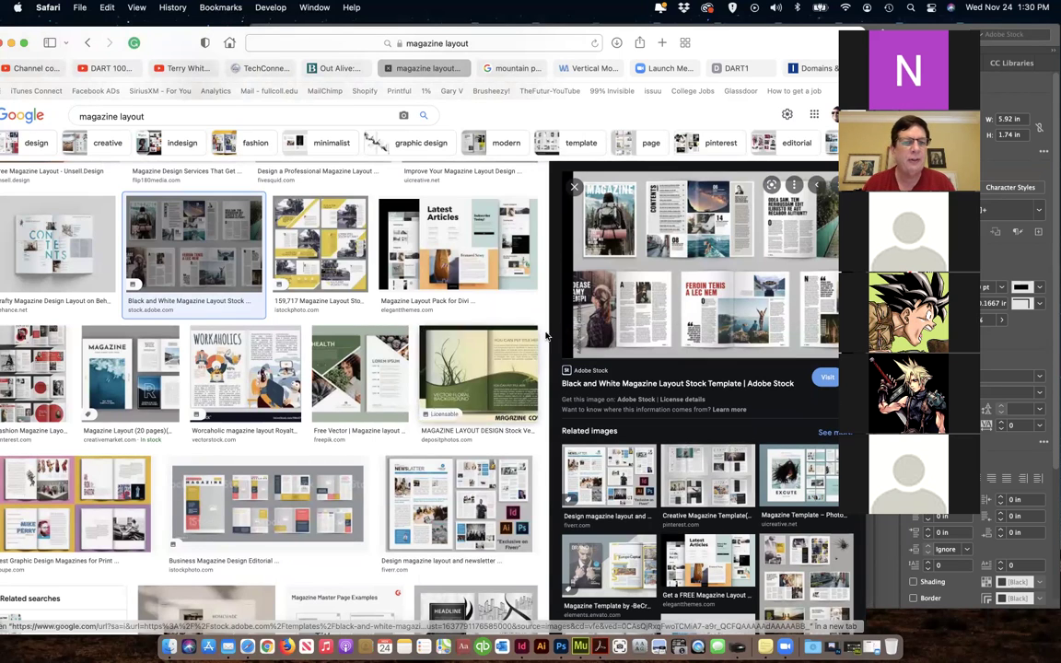
Step: Preview the Free InDesign Modern Magazine Layout and its related Envato Magazine Layout Powerpoint Template
scroll(456, 309, "down", 3)
scroll(502, 337, "down", 10)
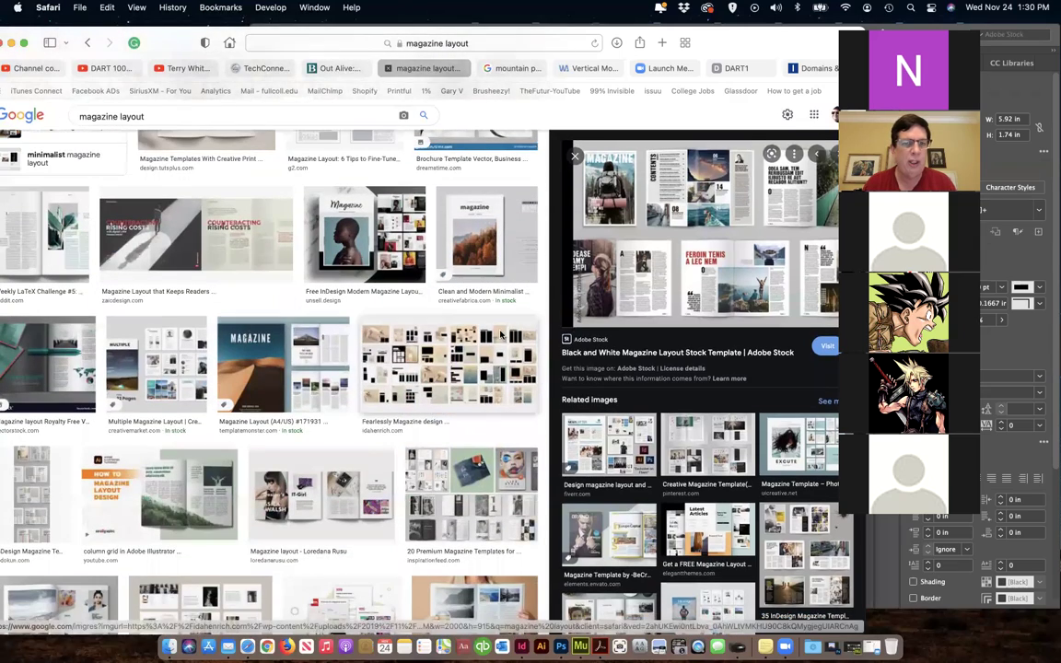
left_click(378, 251)
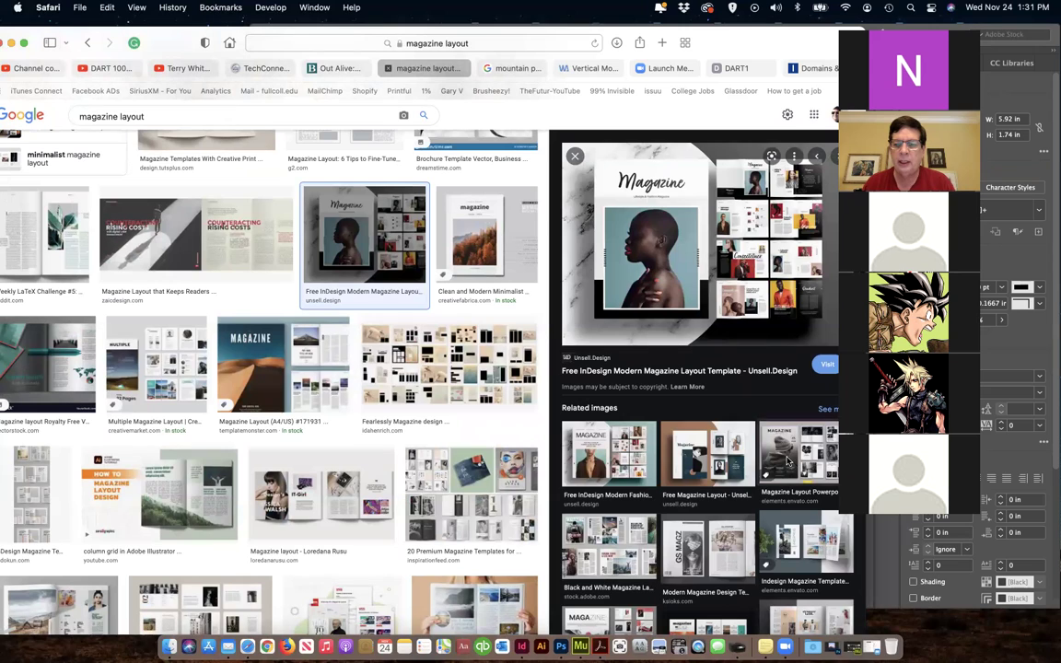
left_click(789, 461)
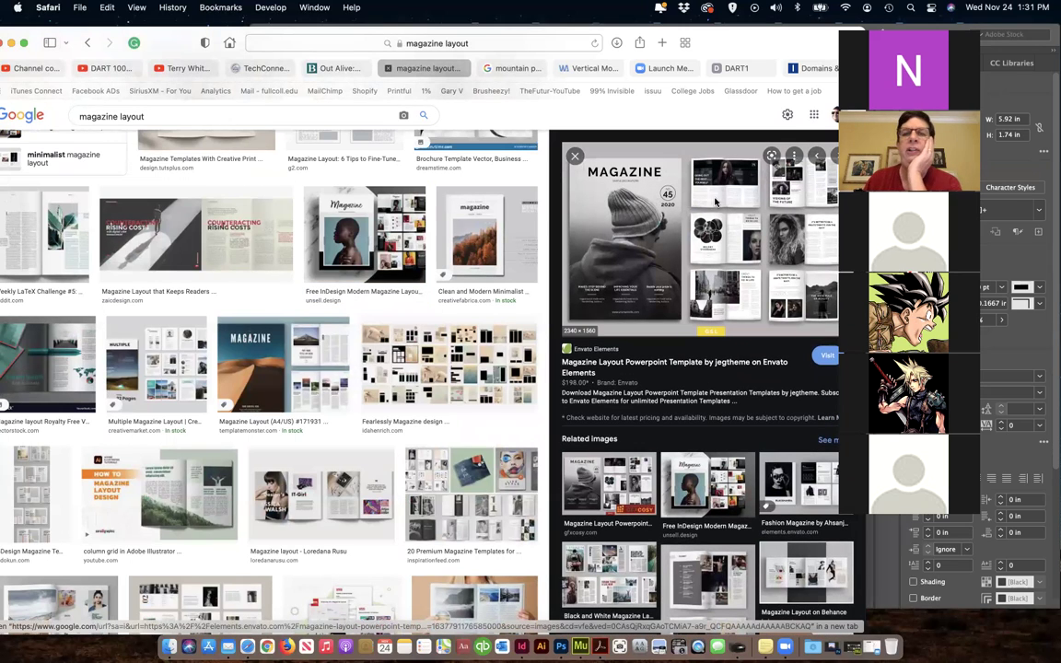
right_click(639, 226)
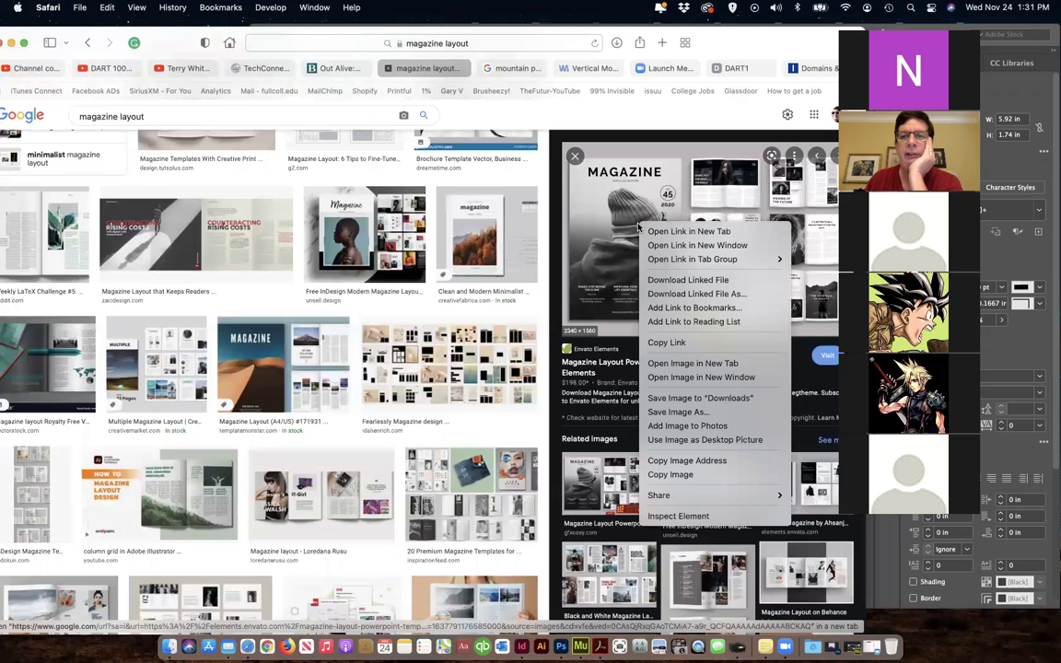
left_click(653, 295)
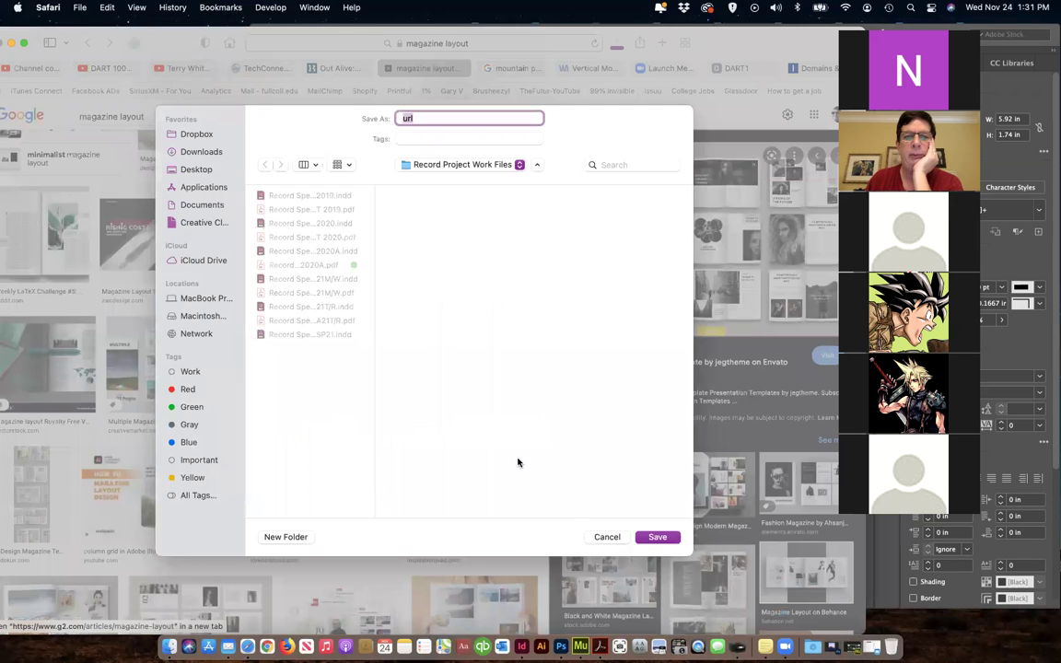
left_click(610, 537)
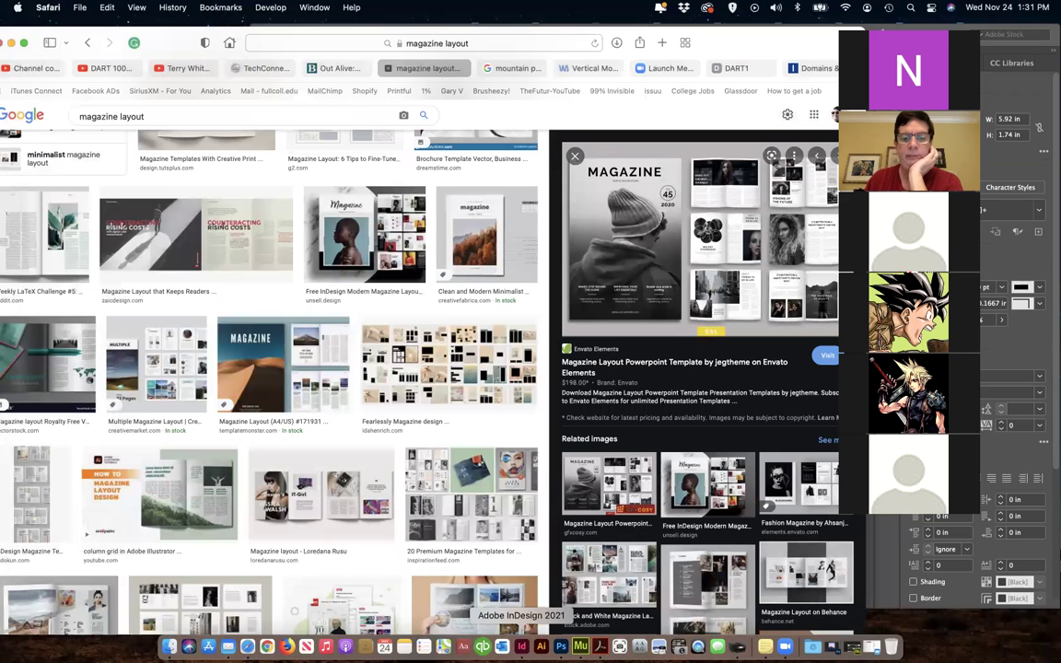
Step: Switch to InDesign and place the Envato magazine layout image on the pasteboard beside the empty picture-frame page of MTestMag.indd
left_click_drag(521, 645, 322, 360)
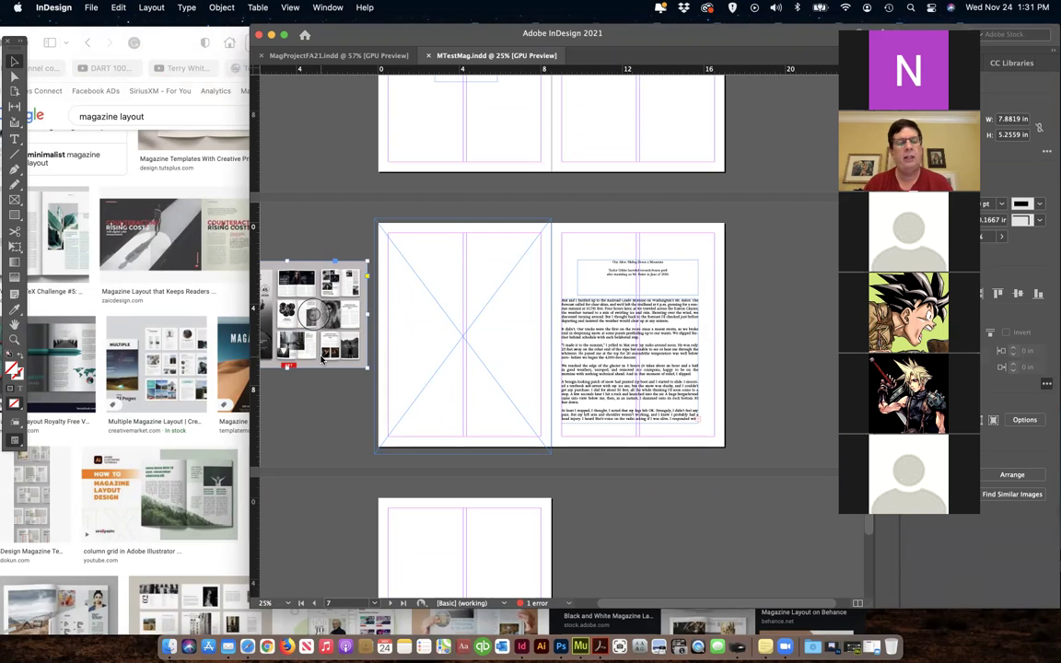
scroll(321, 361, "left", 3)
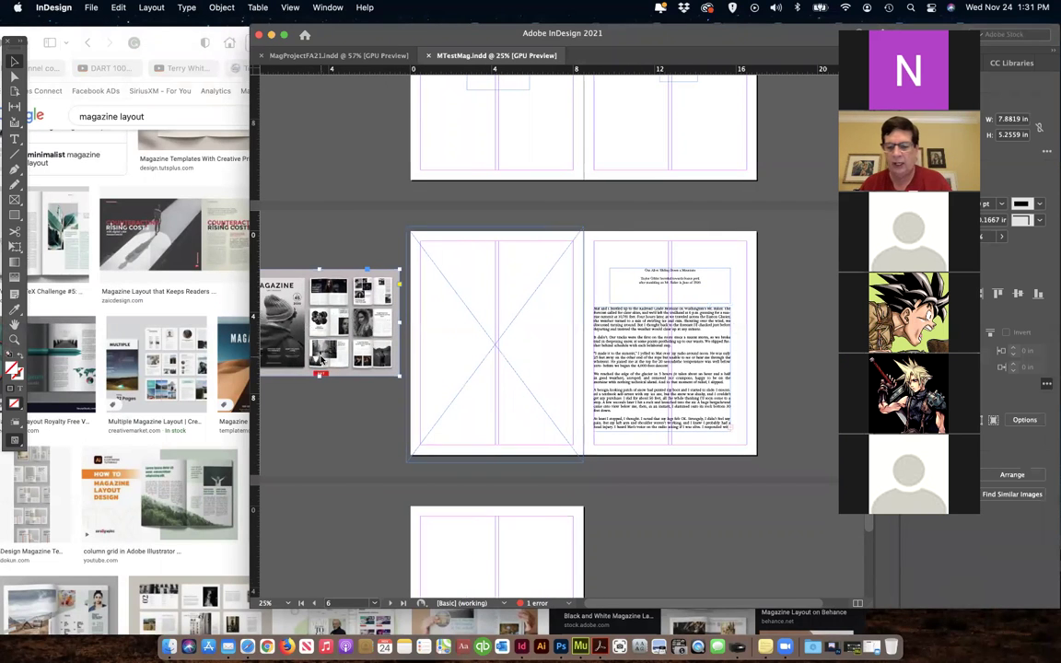
key("super+equal")
key("super+equal")
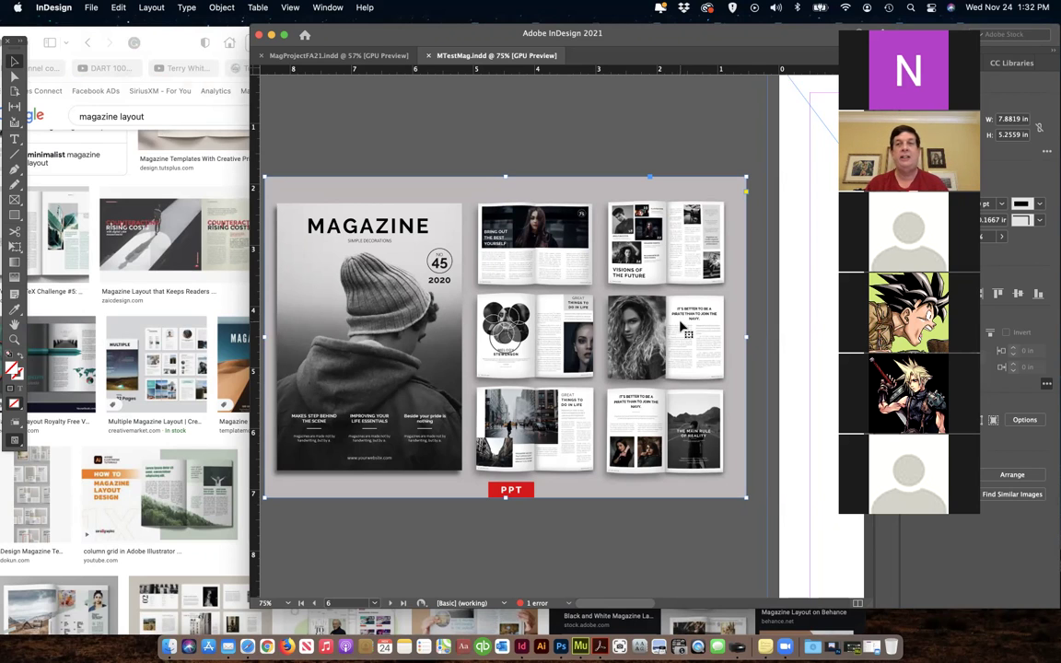
scroll(687, 332, "right", 1)
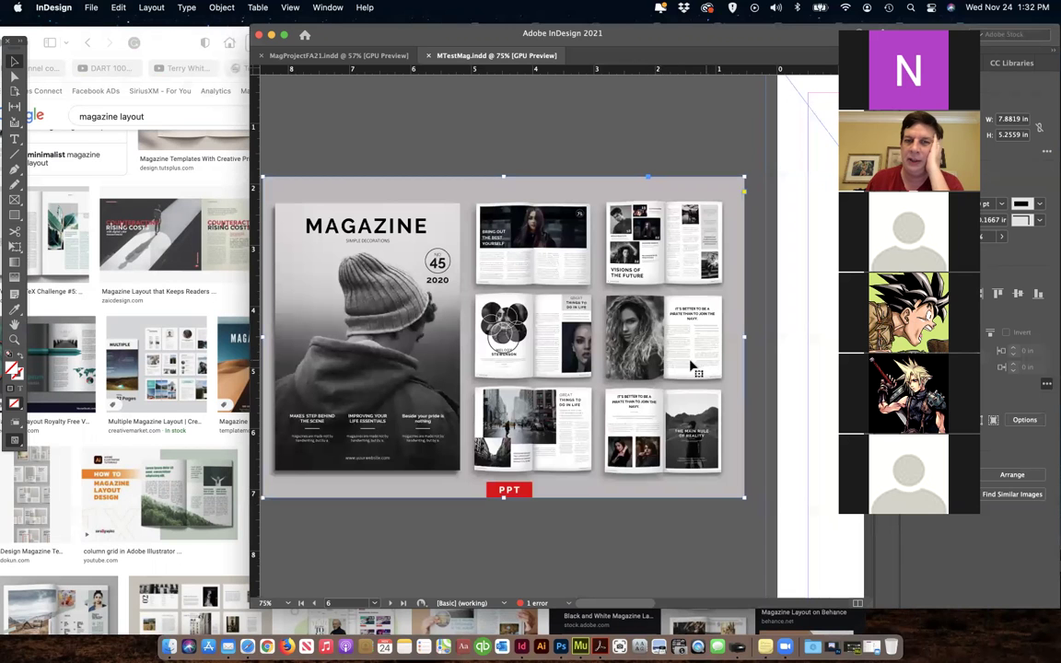
Step: Reposition the InDesign window to uncover its properties and show the reference image beside the empty page at 50% zoom
left_click_drag(589, 41, 375, 55)
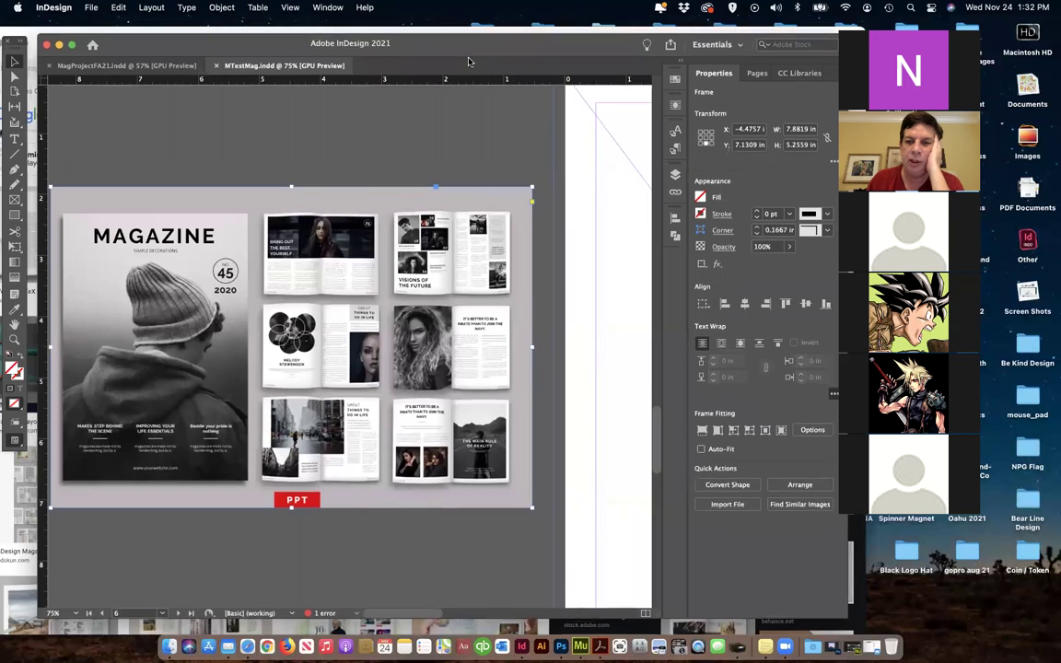
left_click_drag(467, 59, 469, 70)
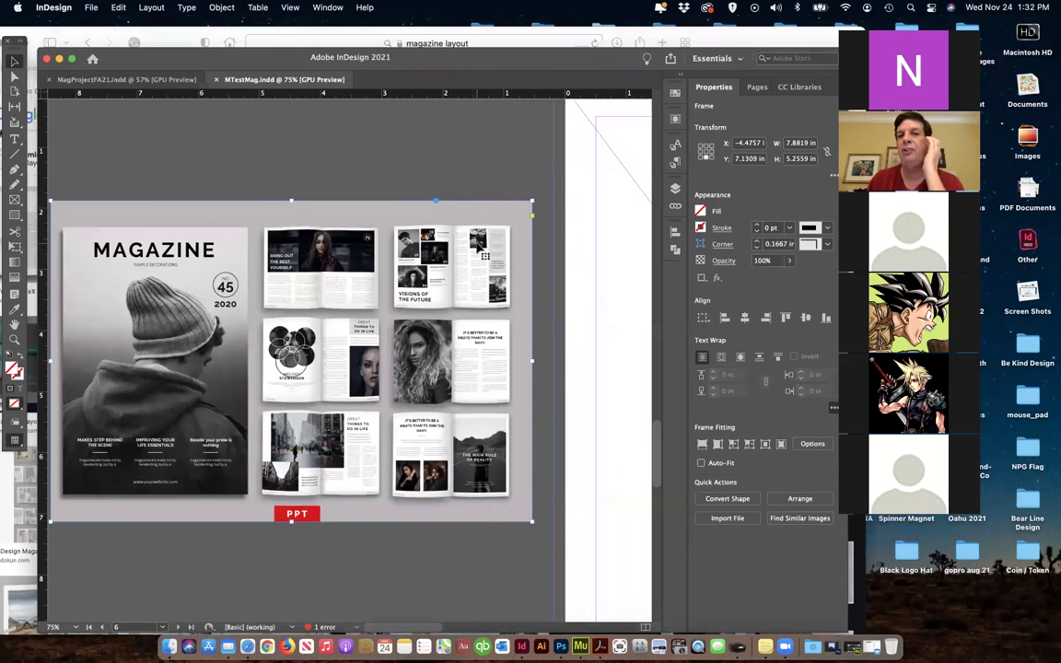
scroll(467, 248, "right", 3)
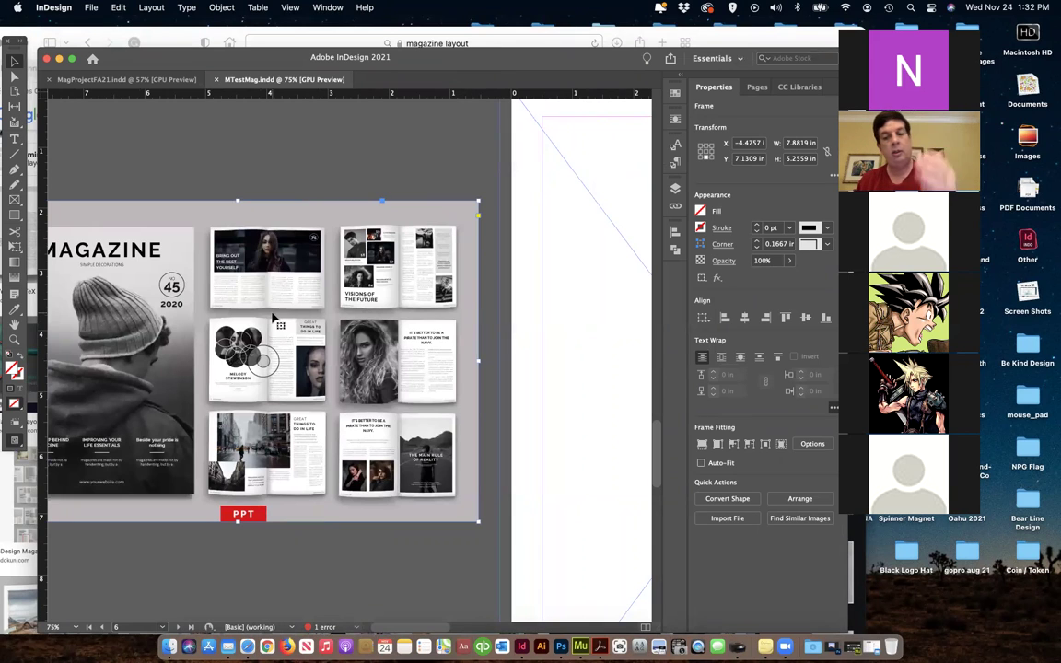
key("super+minus")
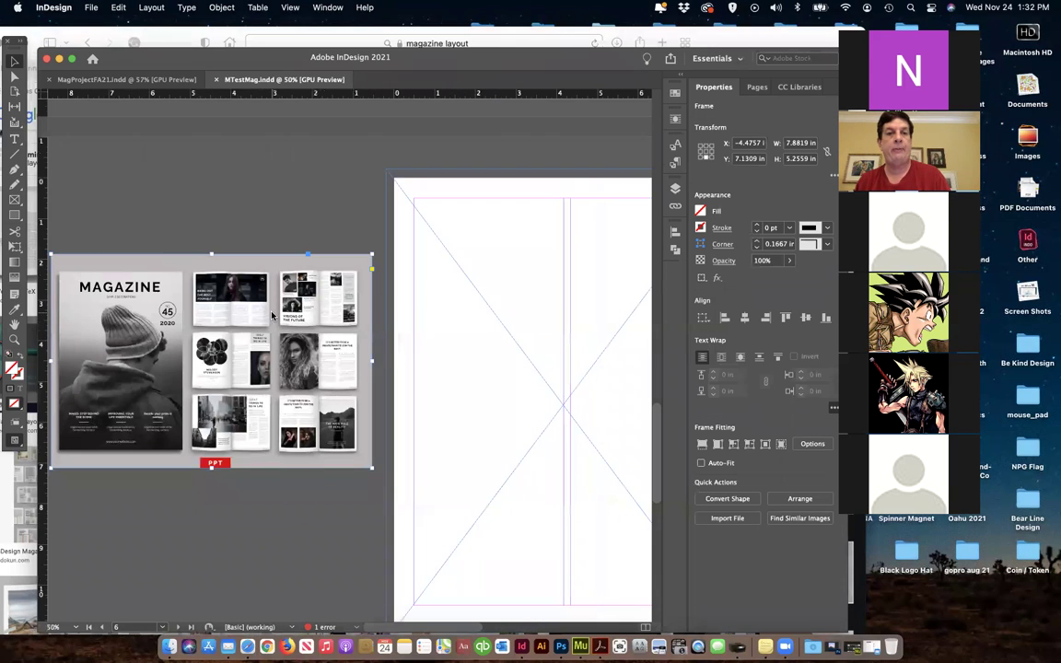
Step: Compare the reference layout with the full two-page spread in one view at 25% zoom
scroll(277, 316, "right", 5)
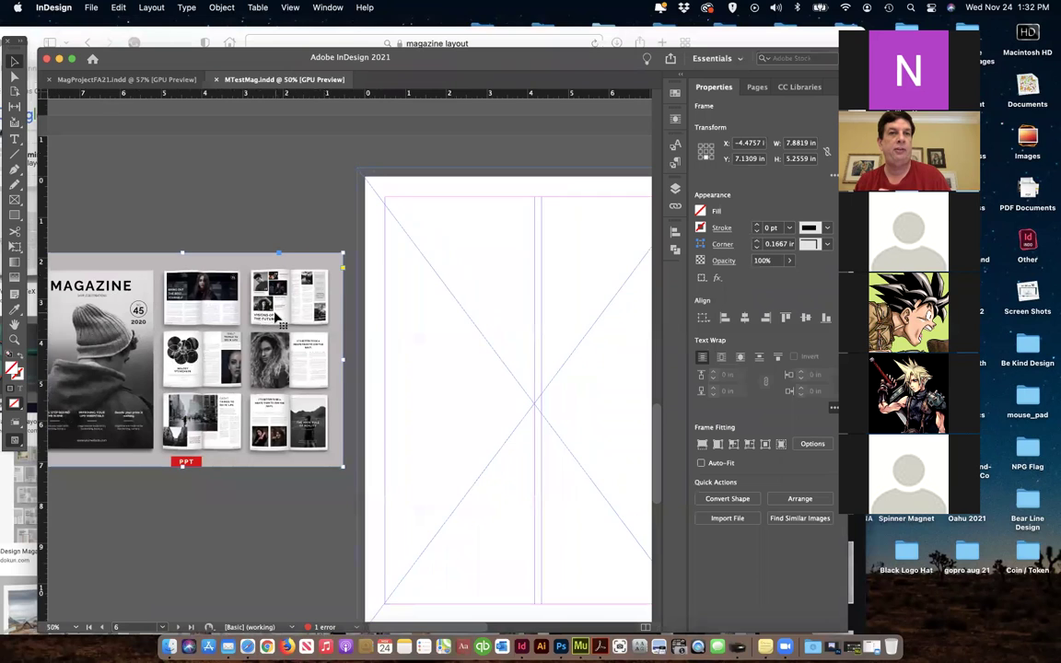
scroll(276, 316, "right", 1)
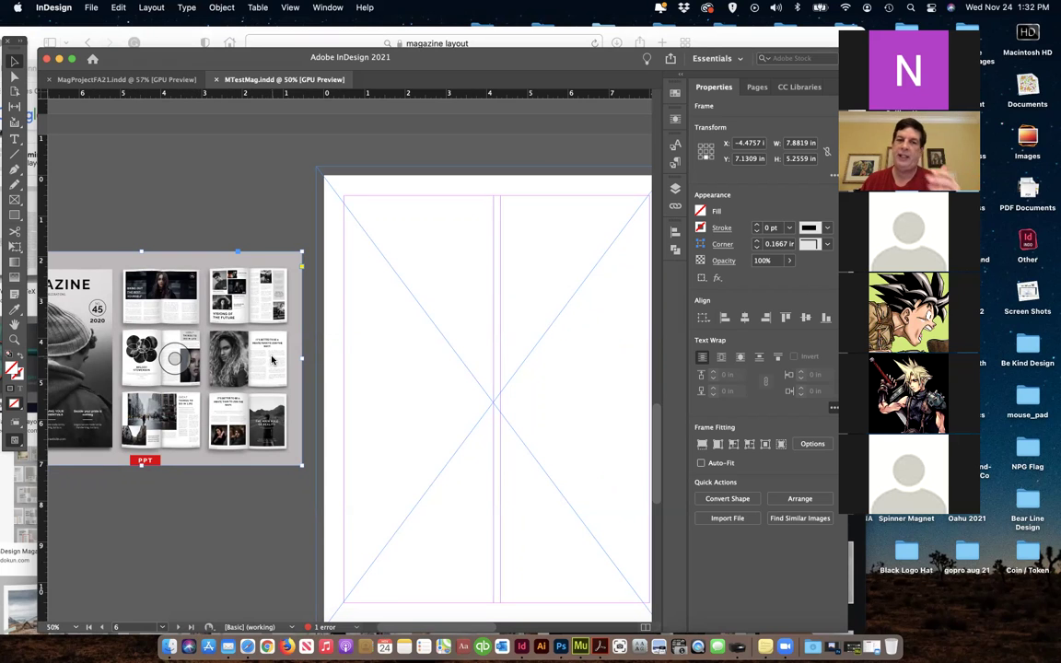
key("super+minus")
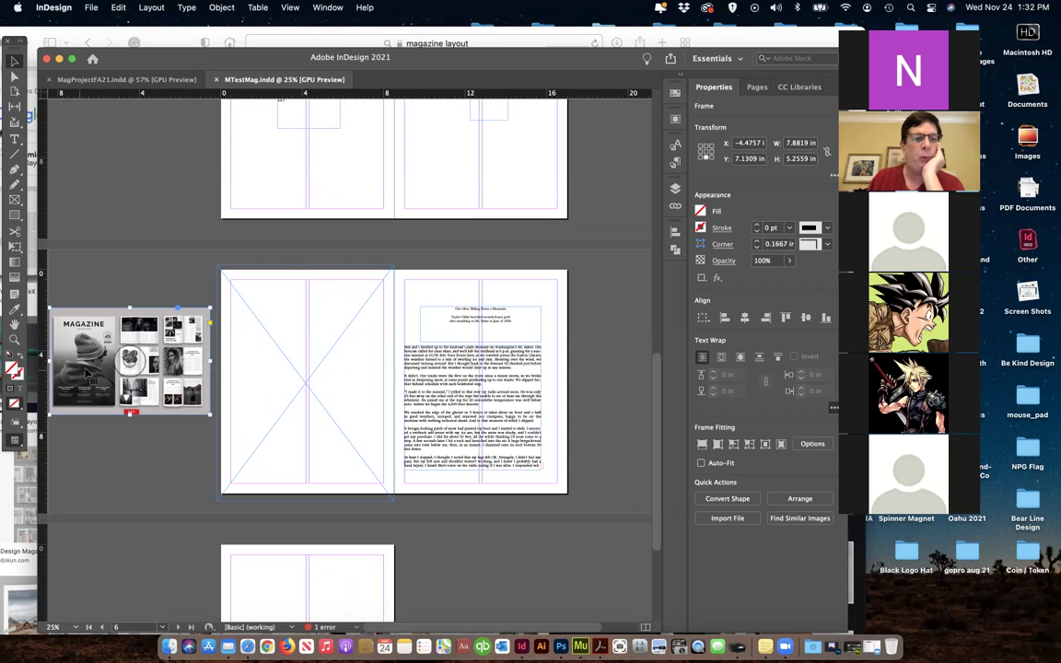
scroll(375, 162, "up", 1)
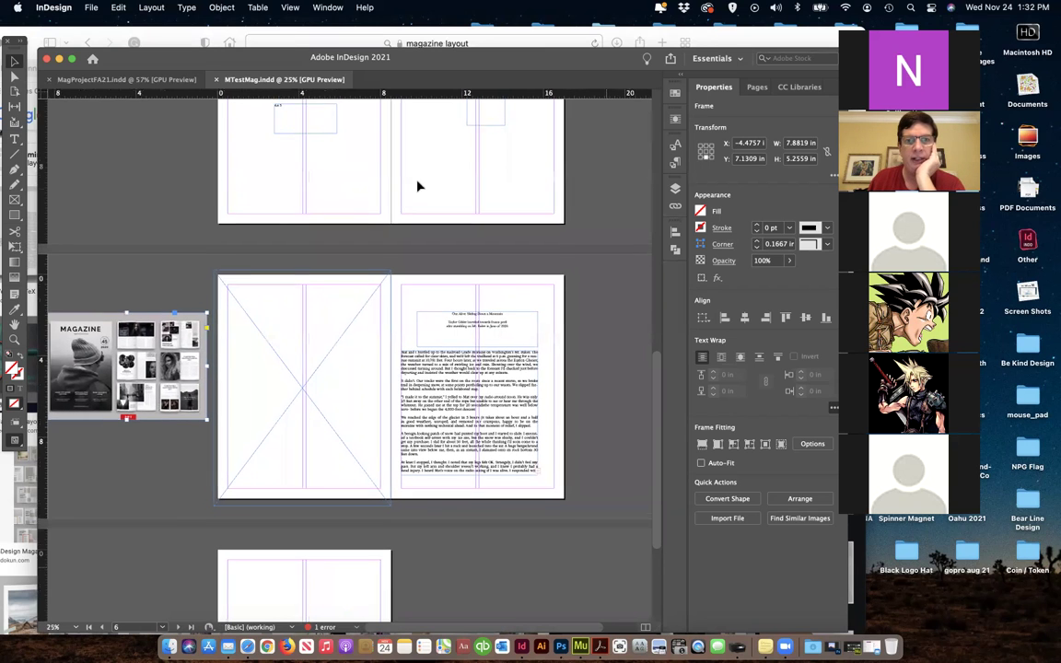
Step: Switch to Safari to check the vertical mountain wallpapers page, and switch to Photoshop with 1617671.jpg open
left_click(163, 40)
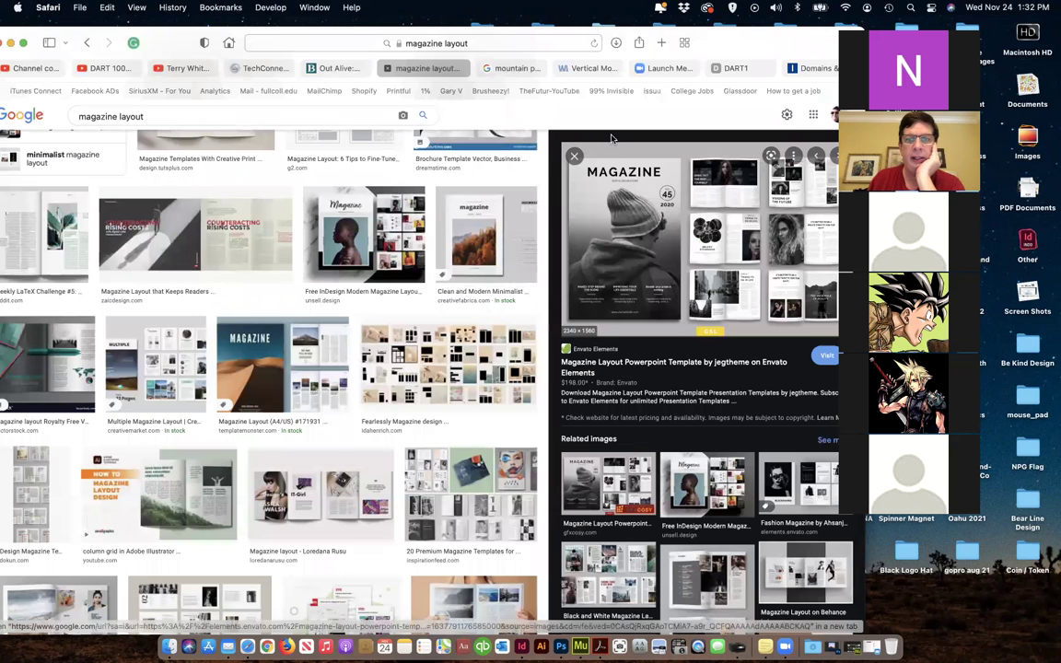
left_click(586, 68)
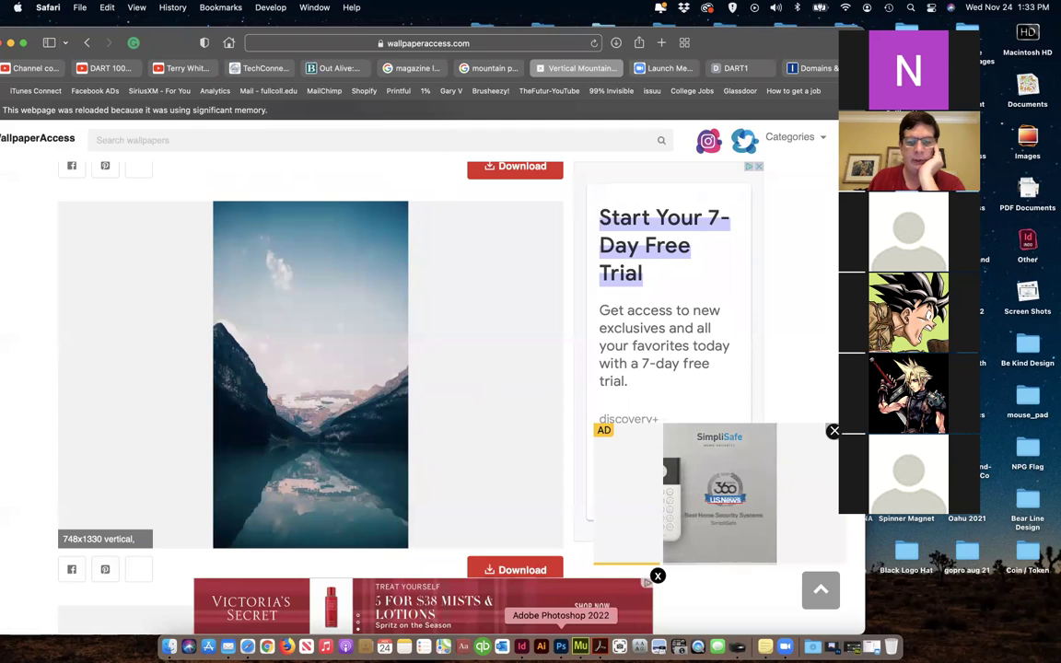
left_click(561, 647)
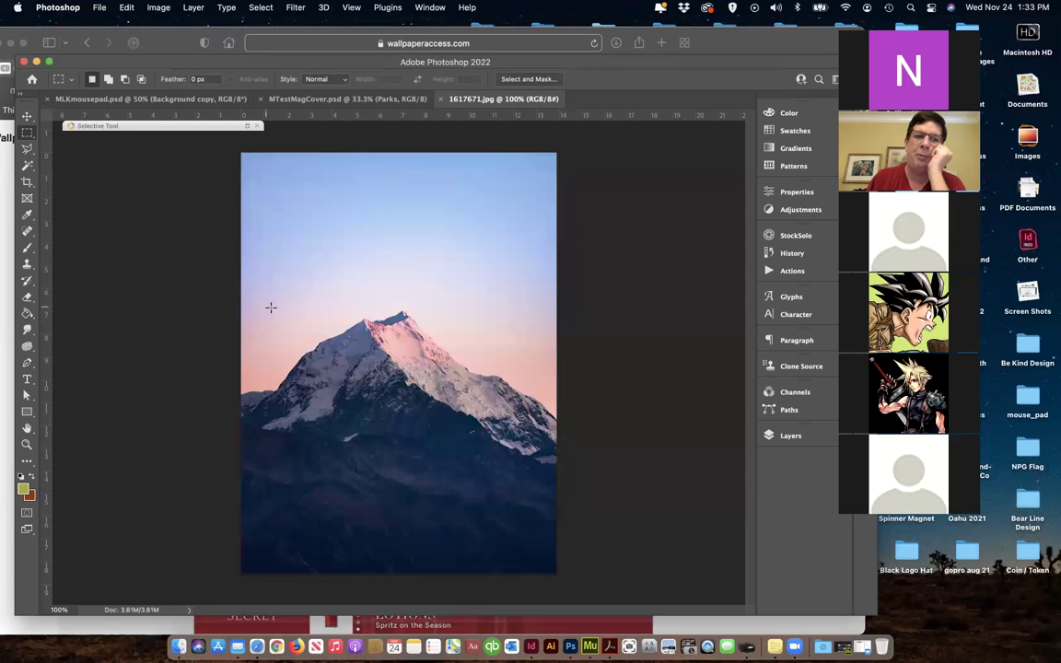
Step: Invert the colors of the mountain image 1617671.jpg
left_click(27, 115)
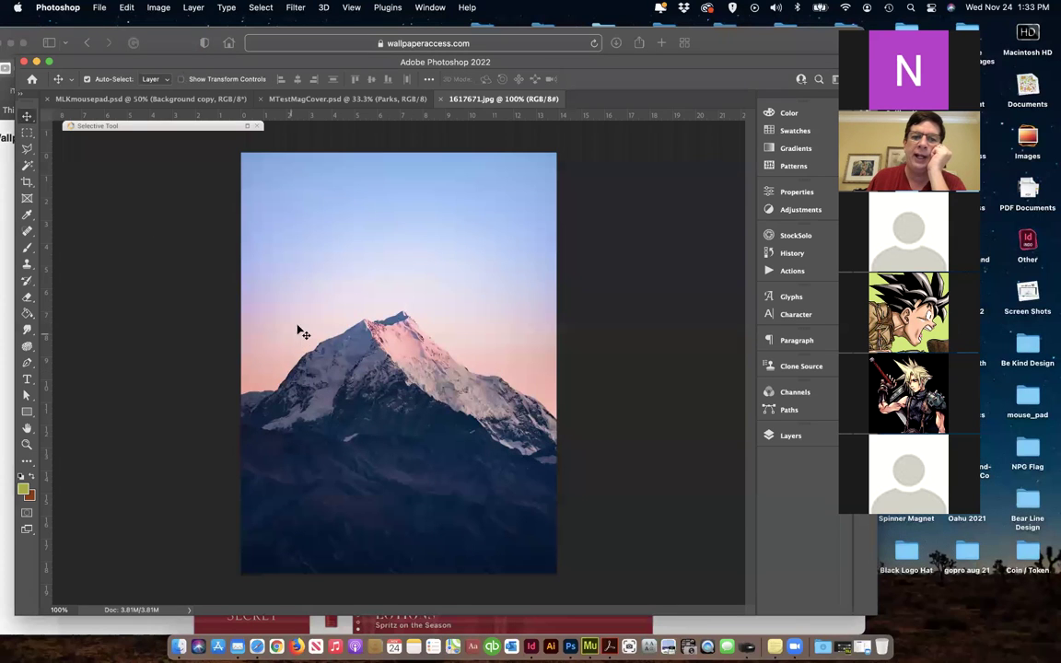
left_click(191, 7)
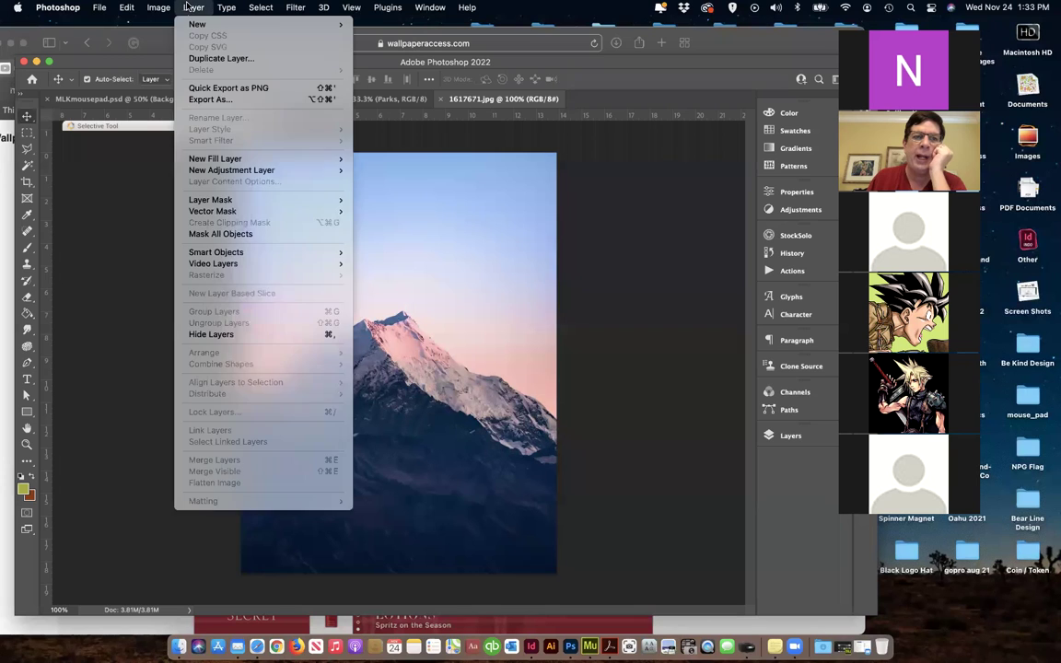
mouse_move(158, 9)
mouse_move(161, 43)
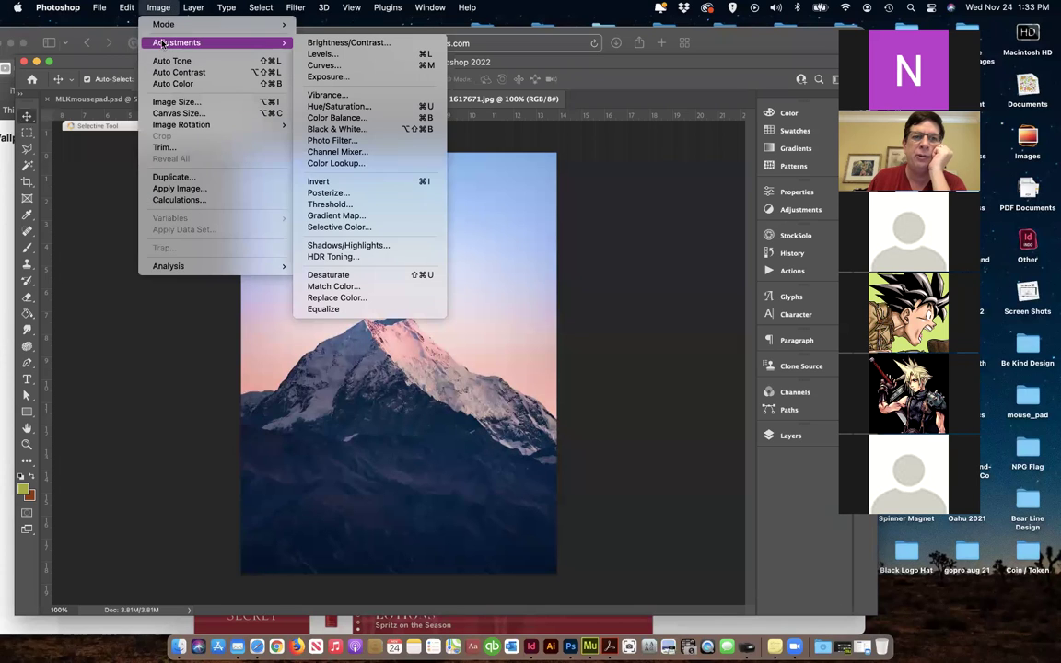
key("Return")
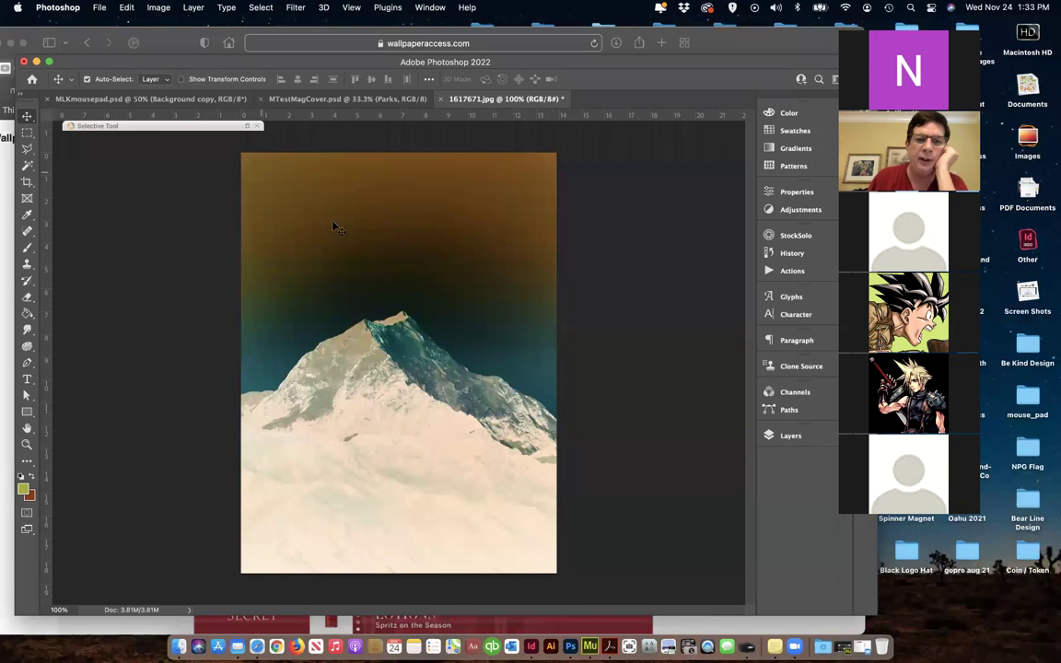
Step: Apply Color Balance levels of +95, -31 and +20 to the inverted image's midtones, comparing it with and without the preview
left_click(158, 7)
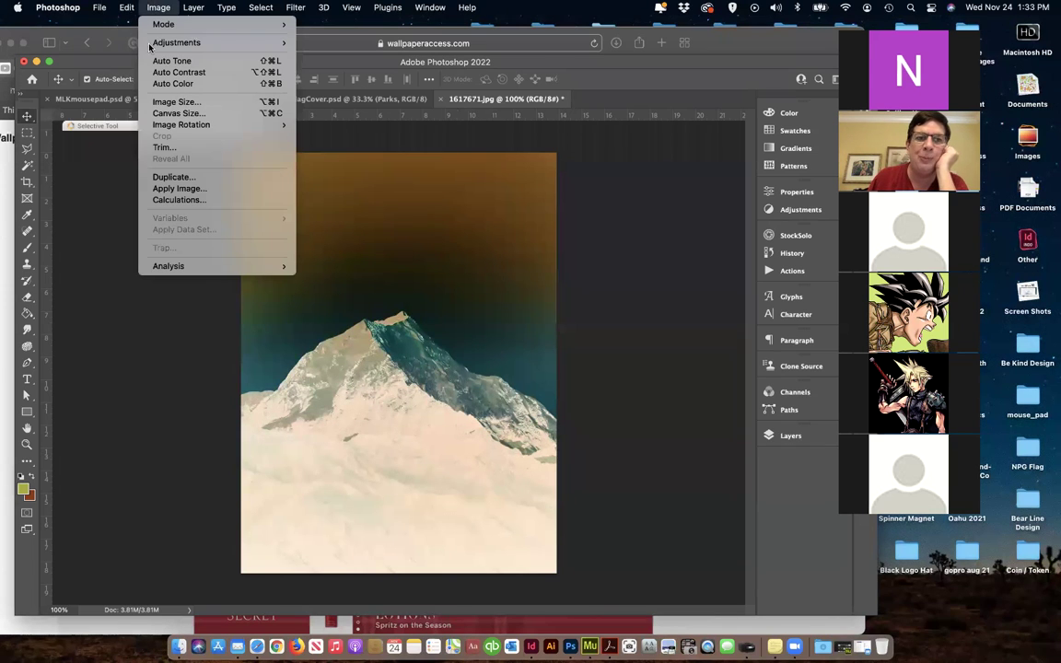
mouse_move(193, 46)
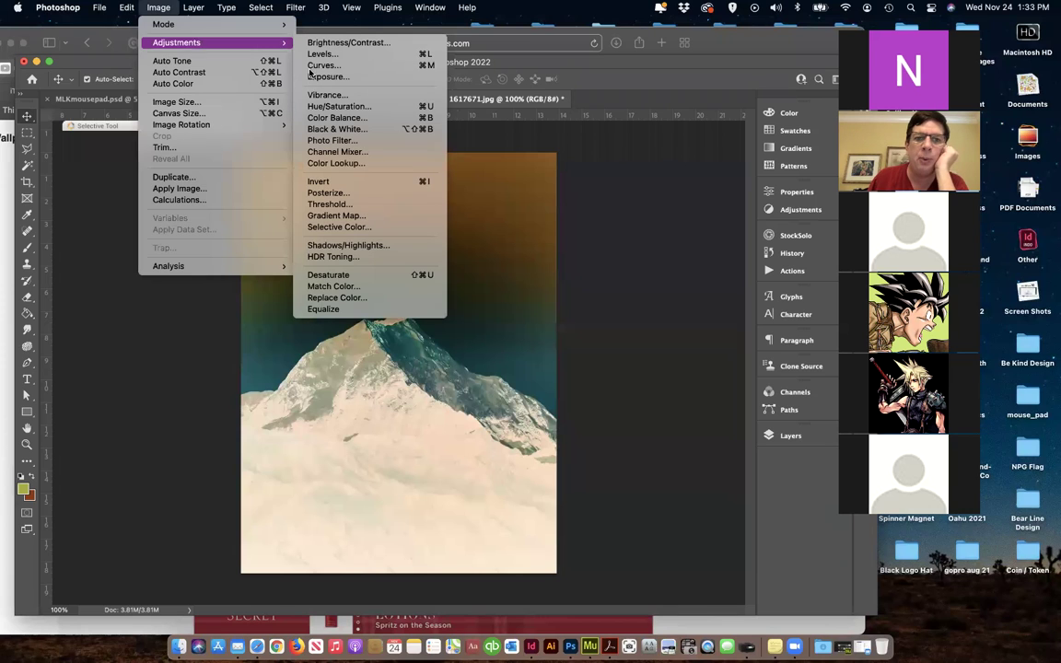
left_click(350, 118)
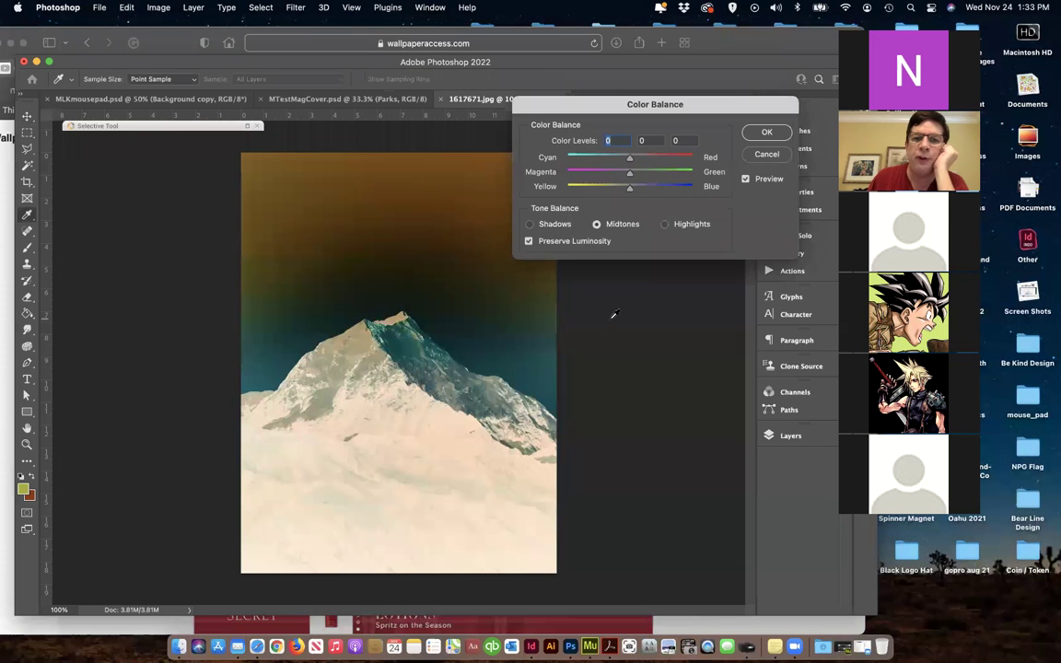
left_click_drag(541, 104, 608, 313)
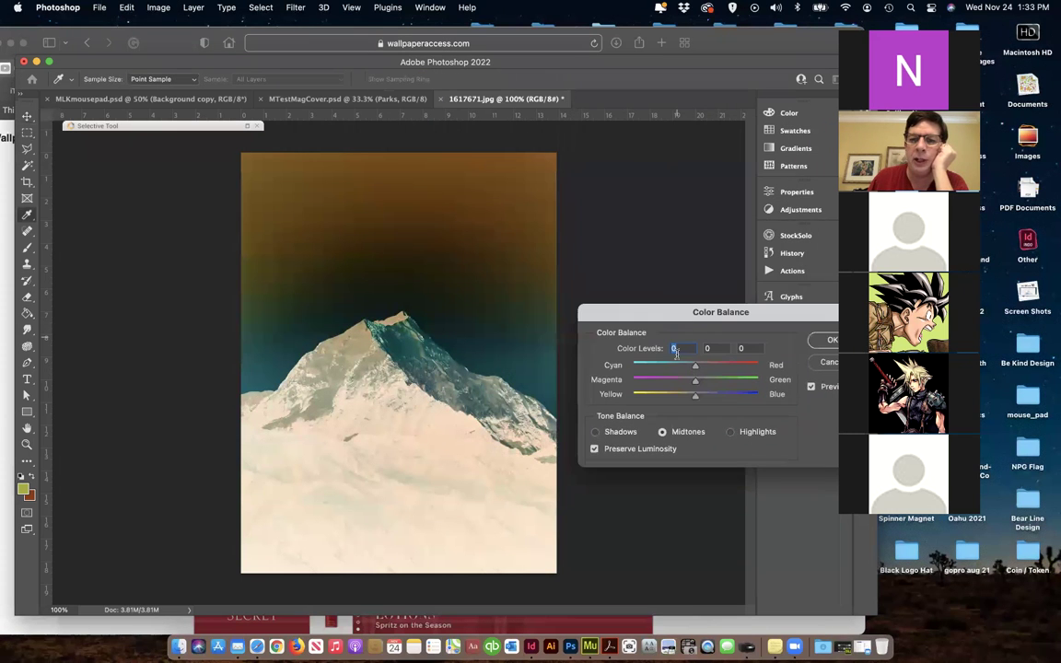
left_click_drag(696, 368, 635, 370)
mouse_move(694, 385)
left_mouse_down()
mouse_move(732, 385)
mouse_move(706, 366)
mouse_move(757, 369)
mouse_move(686, 382)
mouse_move(708, 401)
mouse_move(677, 383)
left_mouse_up()
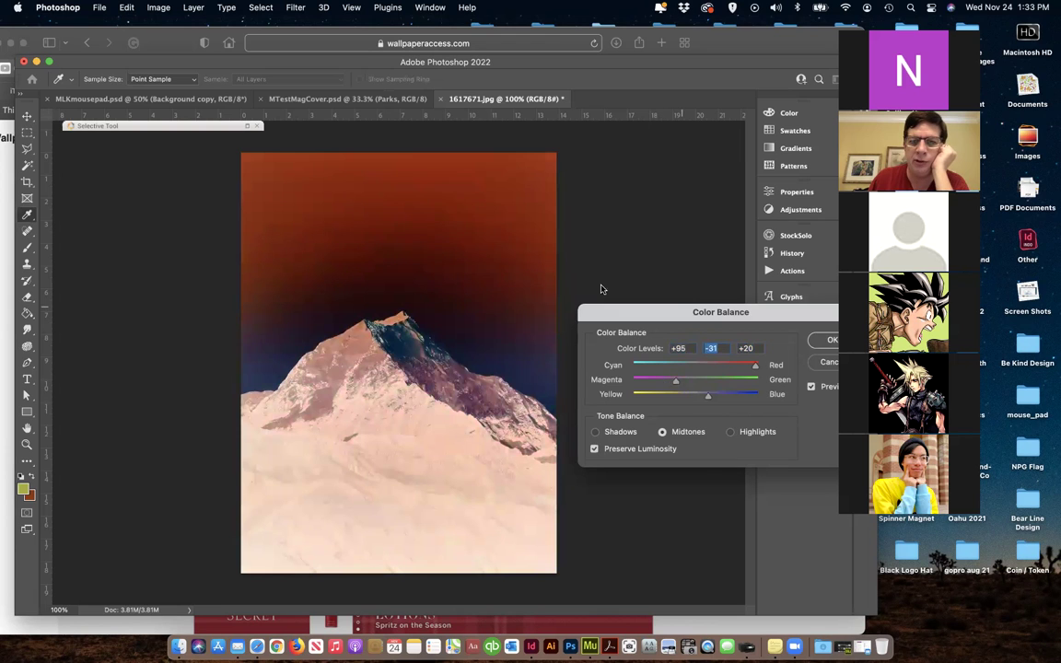
left_click_drag(610, 312, 524, 289)
left_click(726, 363)
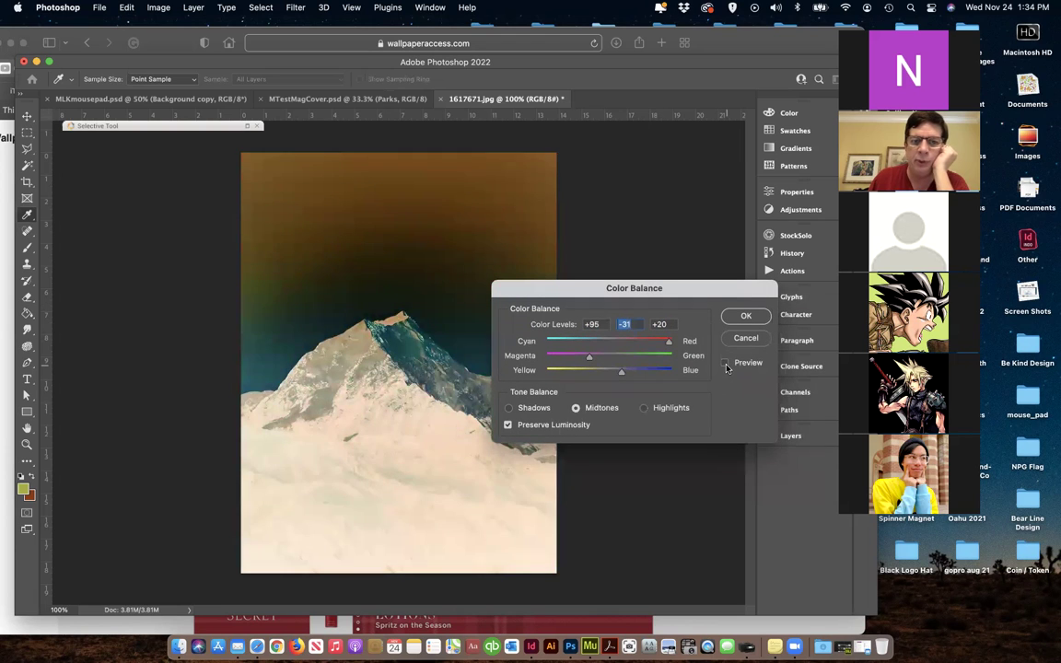
left_click(726, 364)
left_click(746, 316)
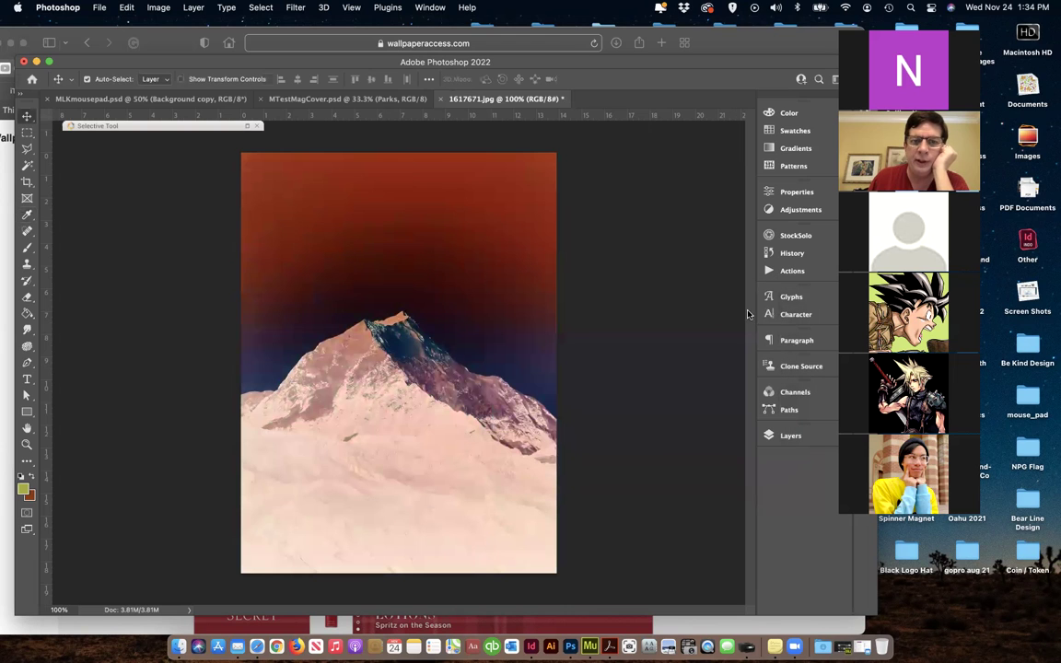
Step: Save the recolored mountain image as 1617671A.jpg in the FA21 folder, in JPEG format at maximum quality 12
left_click(99, 8)
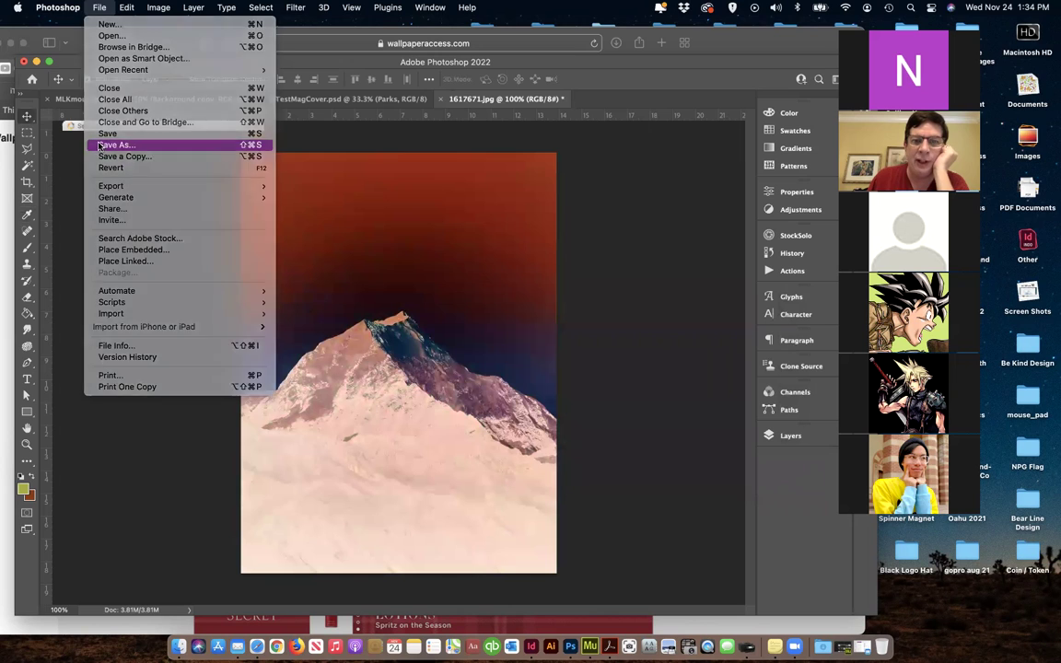
left_click(414, 126)
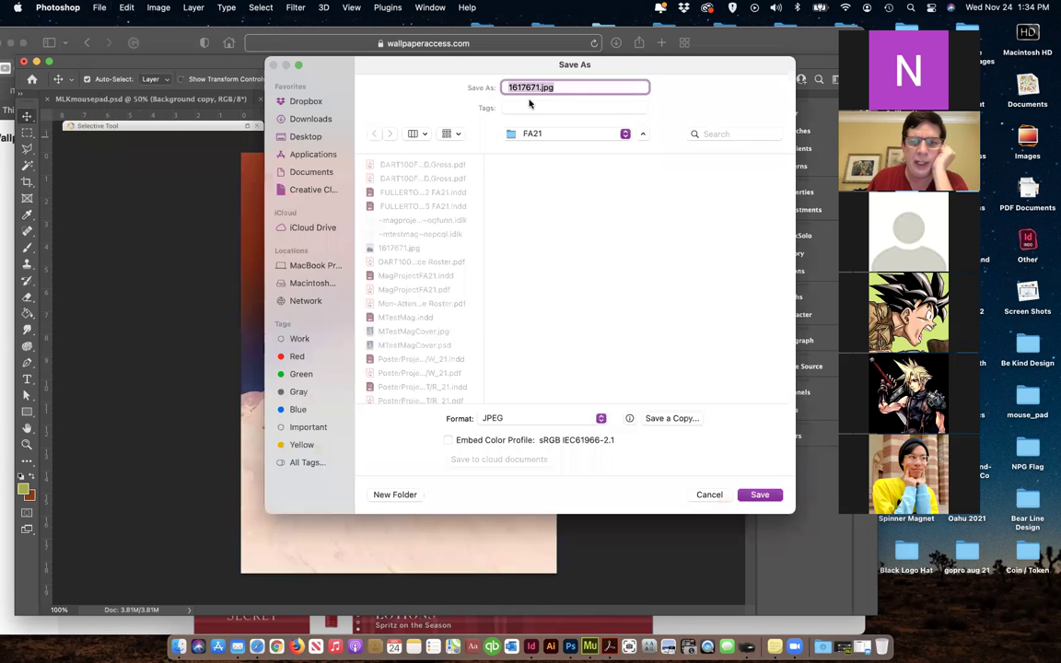
left_click(539, 87)
type("A")
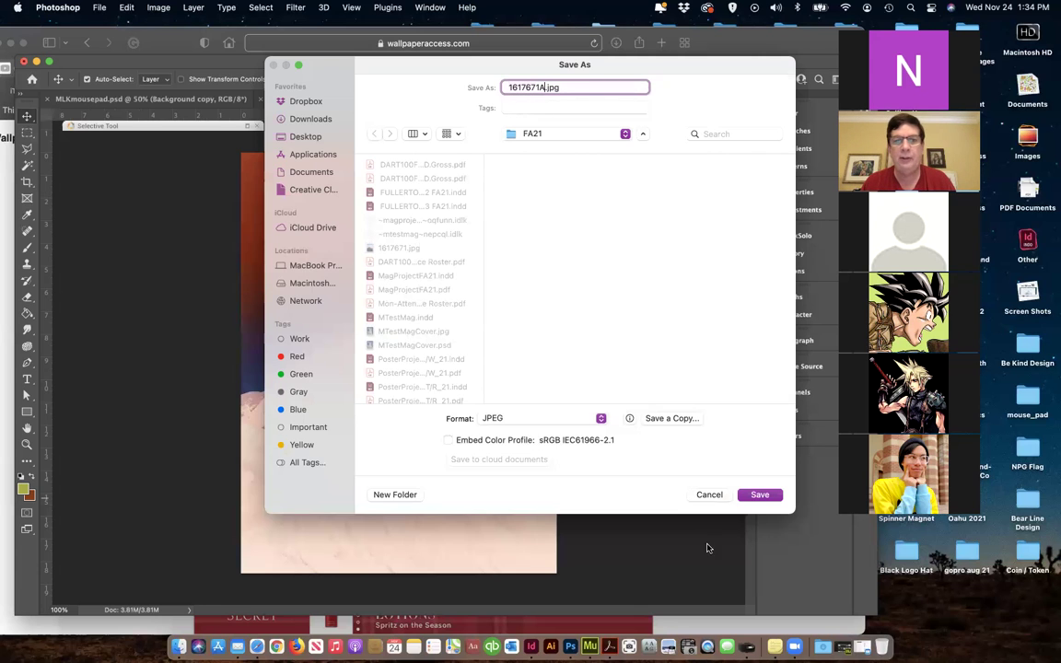
left_click(760, 496)
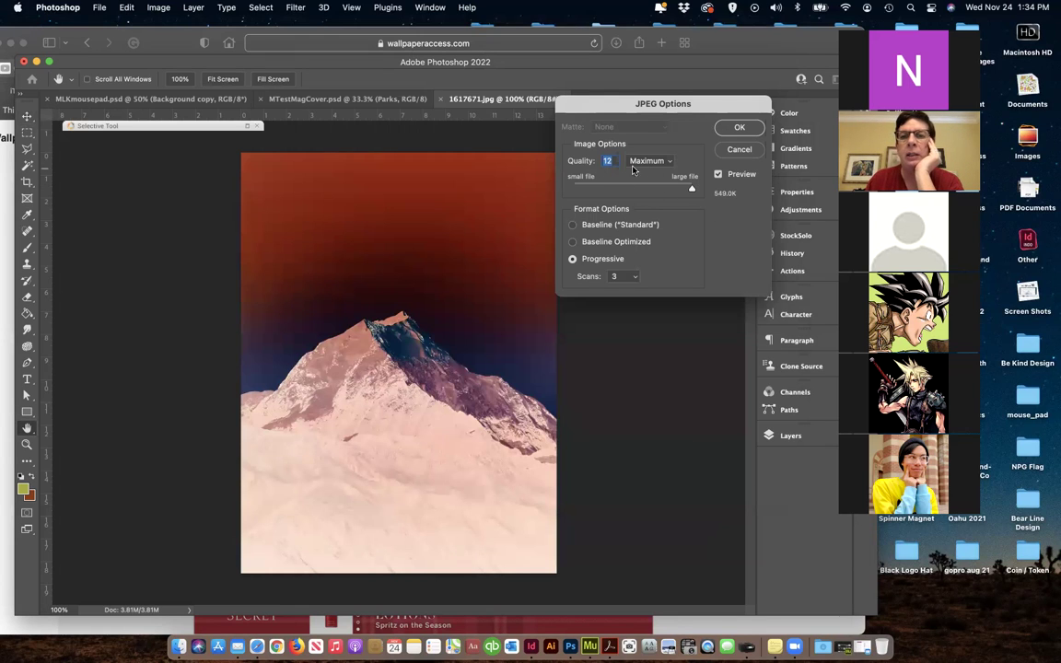
left_click(738, 129)
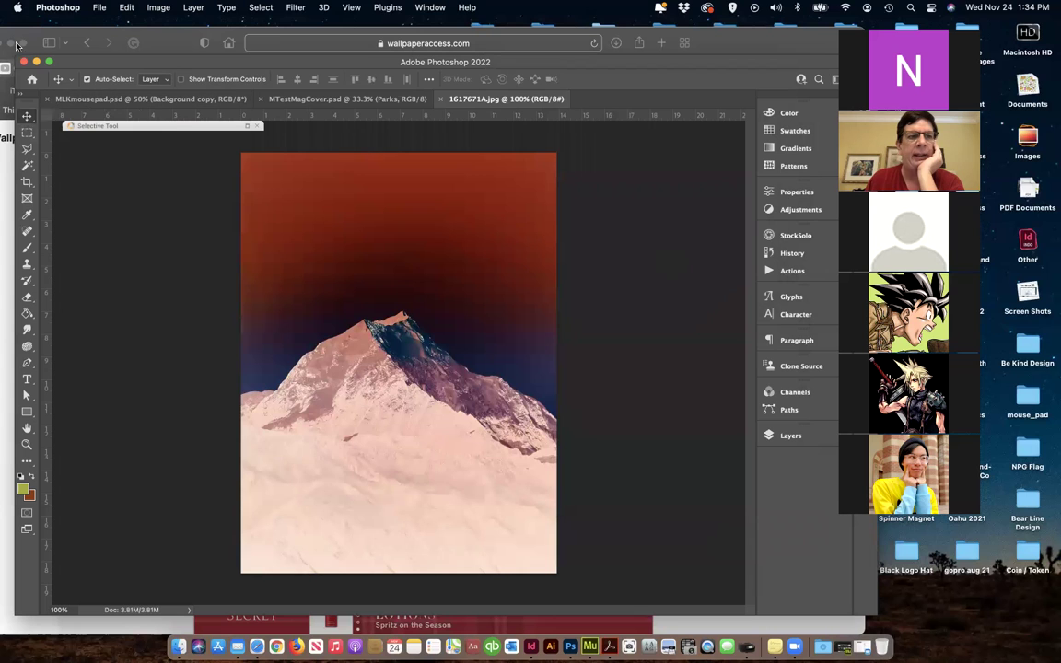
Step: Minimize the Photoshop and Safari windows and place 1617671A.jpg into the empty picture frame on page 6 of MTestMag.indd in InDesign
left_click(36, 61)
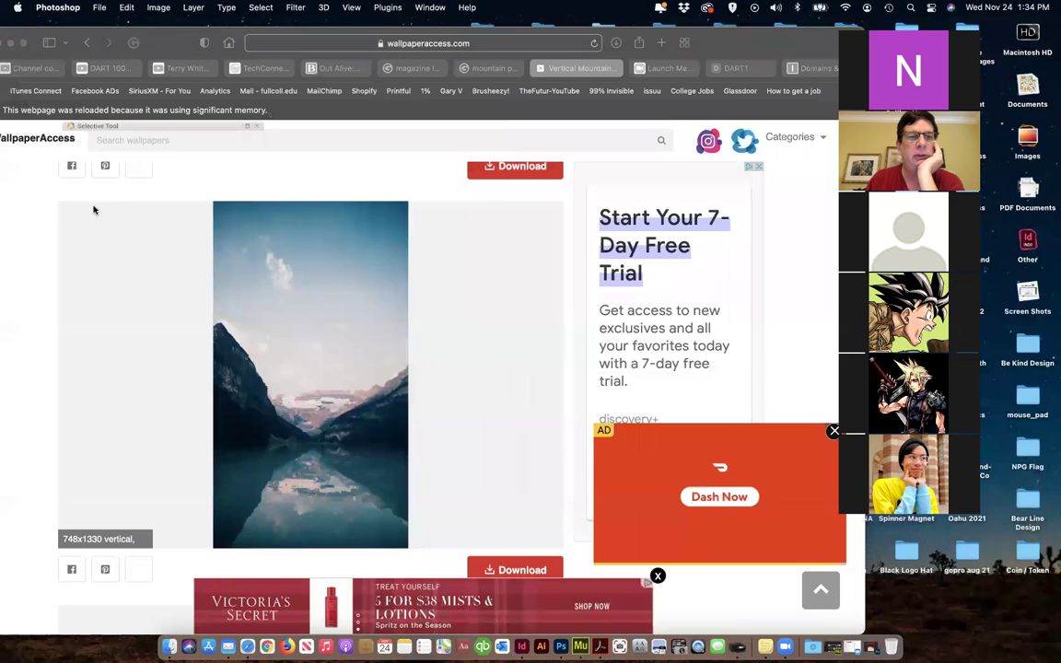
left_click(10, 42)
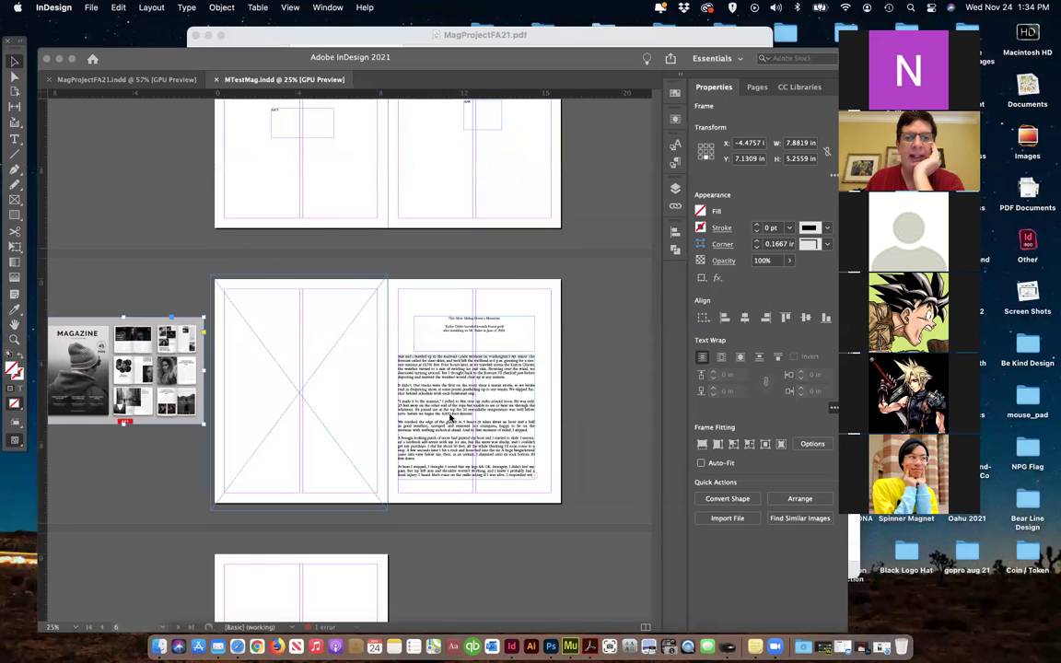
left_click(298, 408)
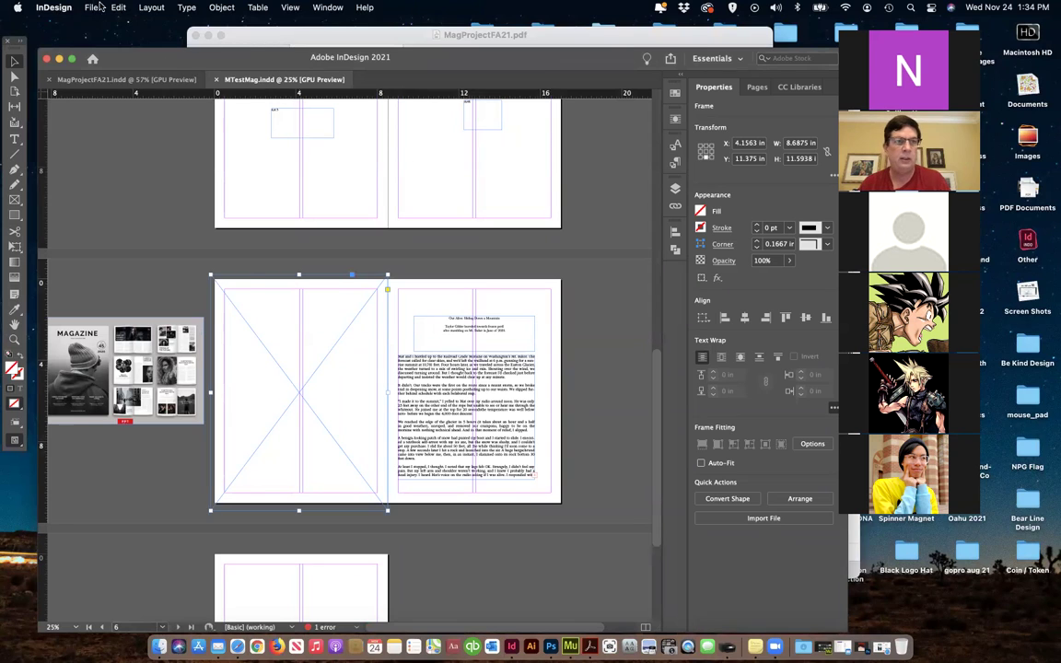
left_click(92, 7)
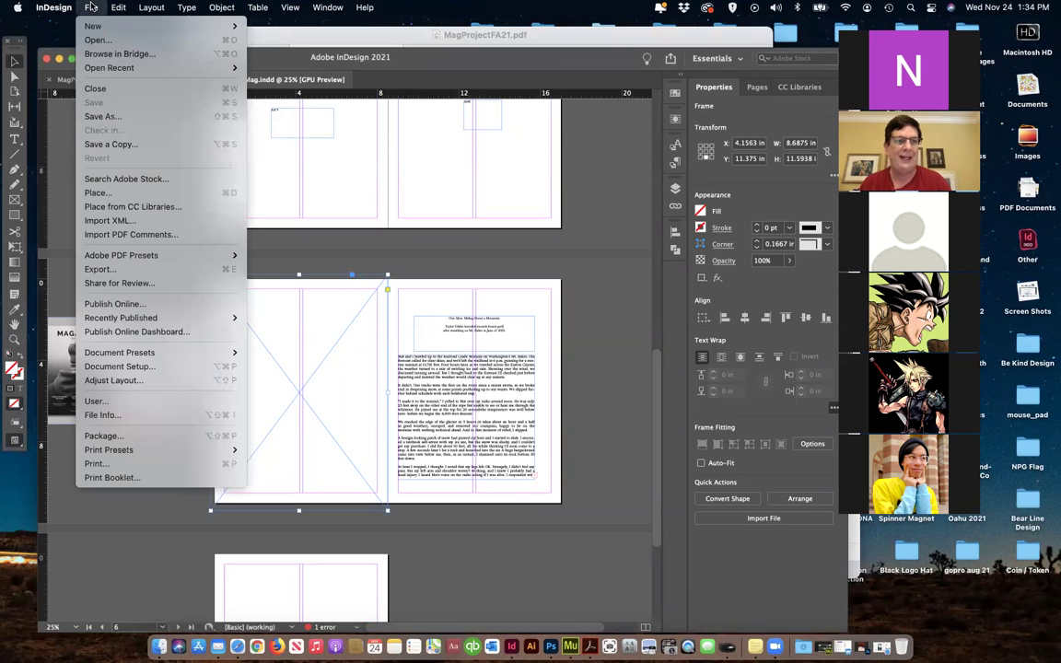
left_click(117, 193)
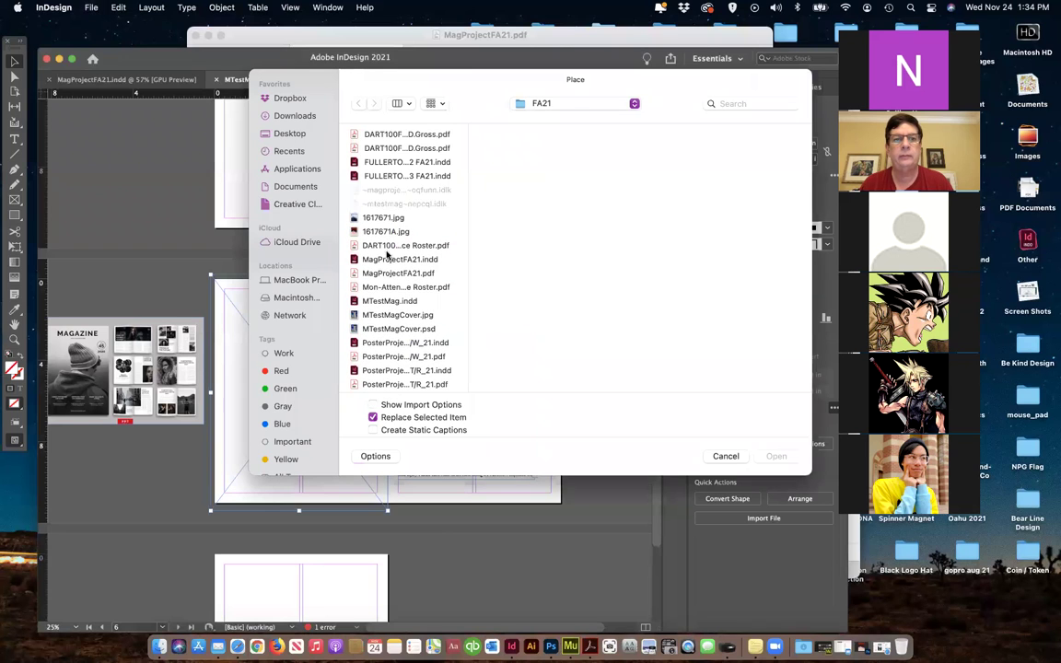
left_click(385, 232)
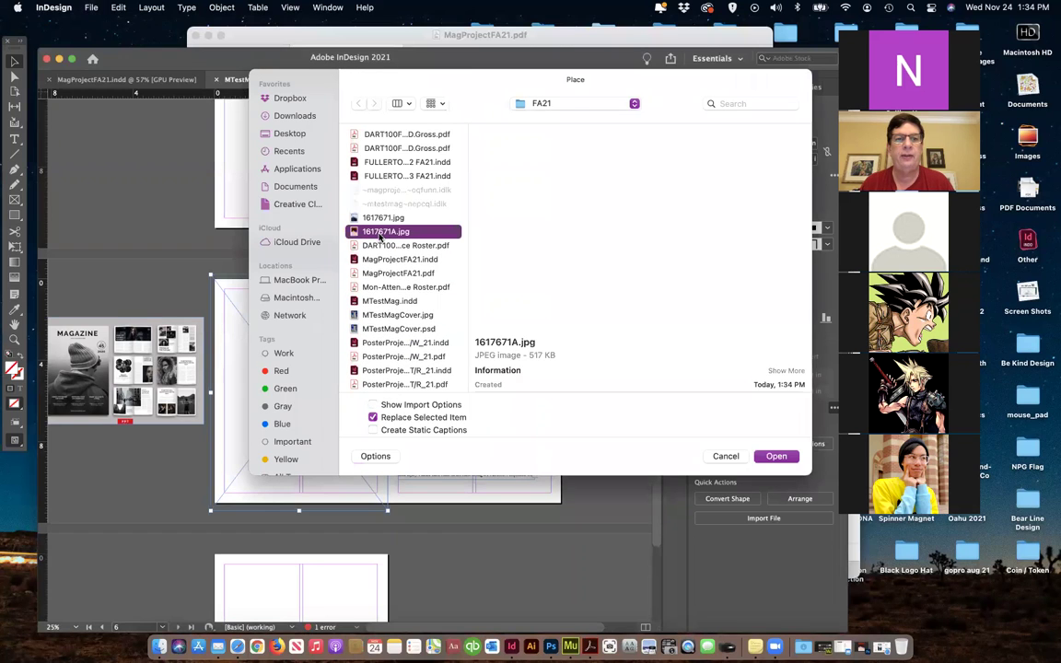
left_click(779, 456)
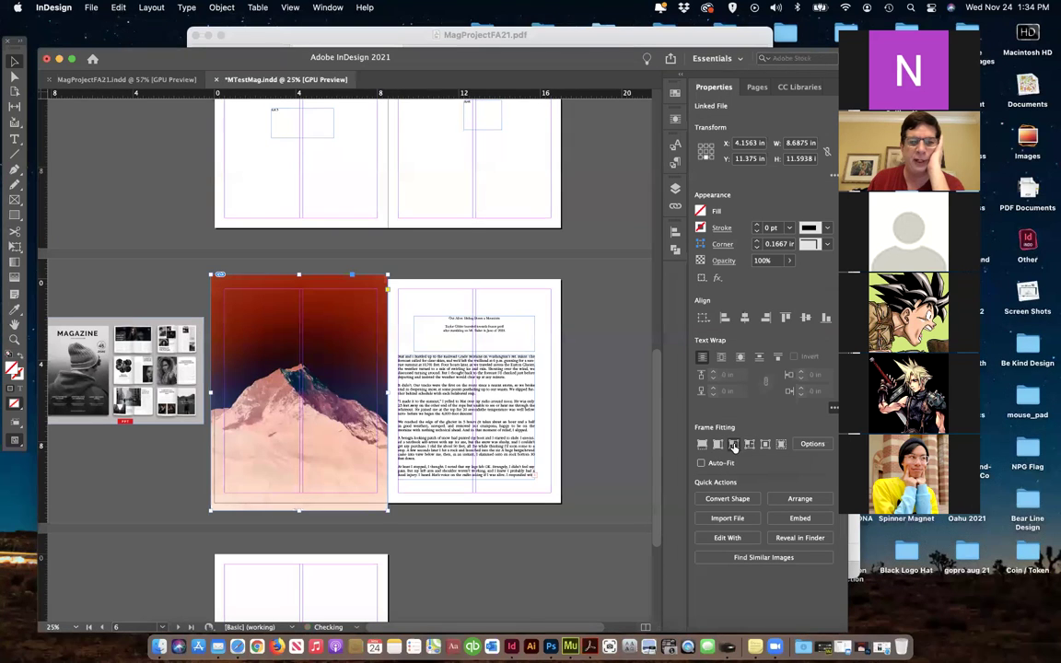
left_click(470, 539)
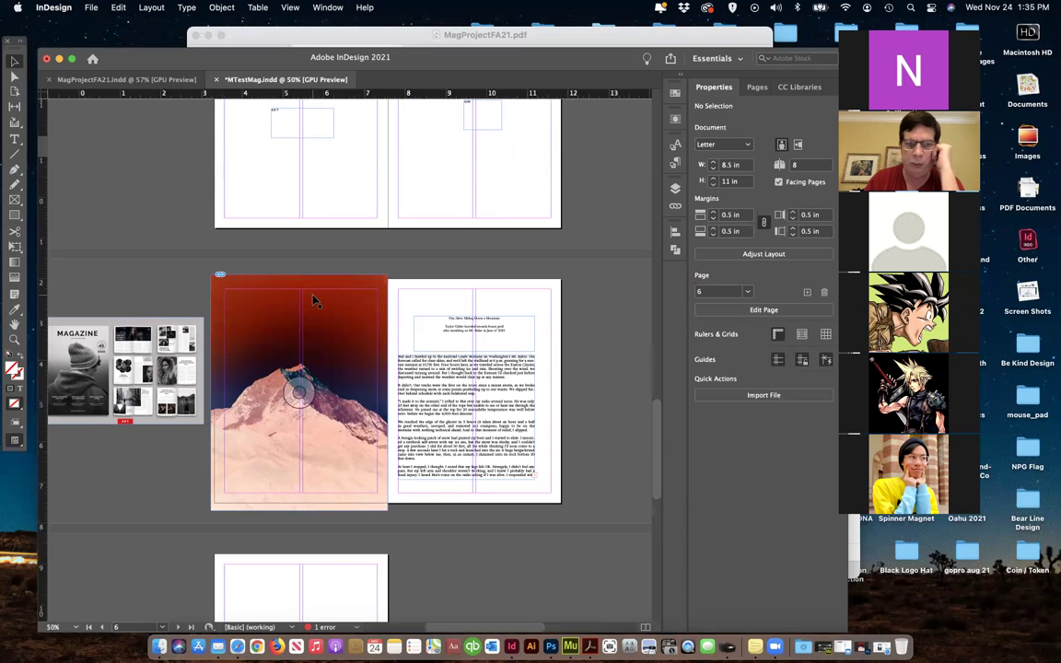
Step: Inspect the placed mountain image up close at 75% zoom, including how its edges meet the page and the facing text
key("super+equal")
key("super+equal")
scroll(314, 301, "up", 2)
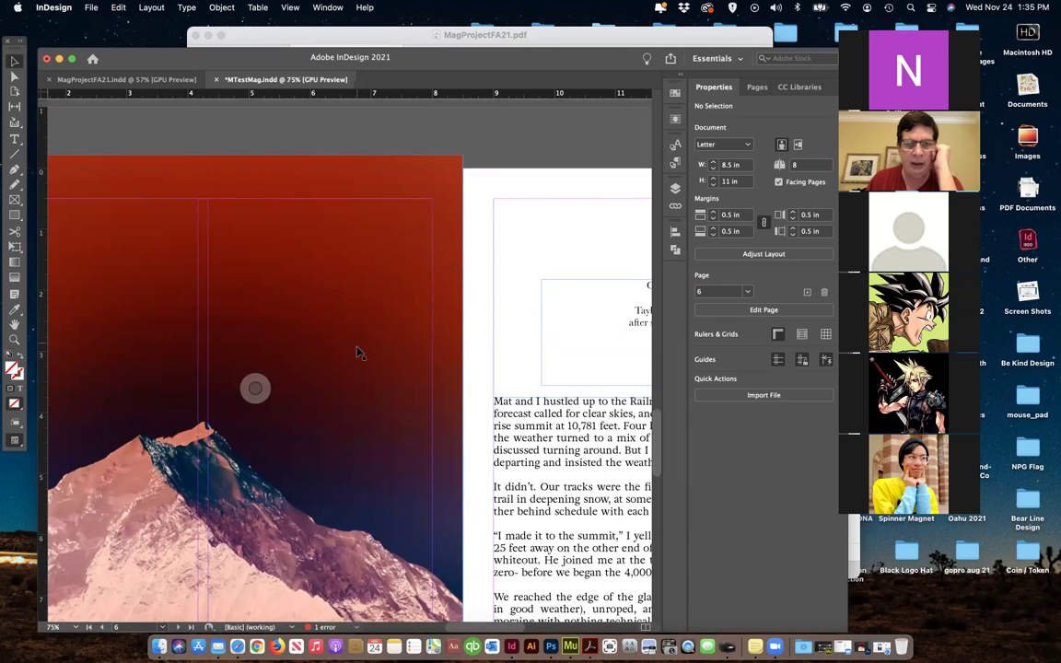
scroll(360, 351, "down", 2)
scroll(360, 353, "down", 8)
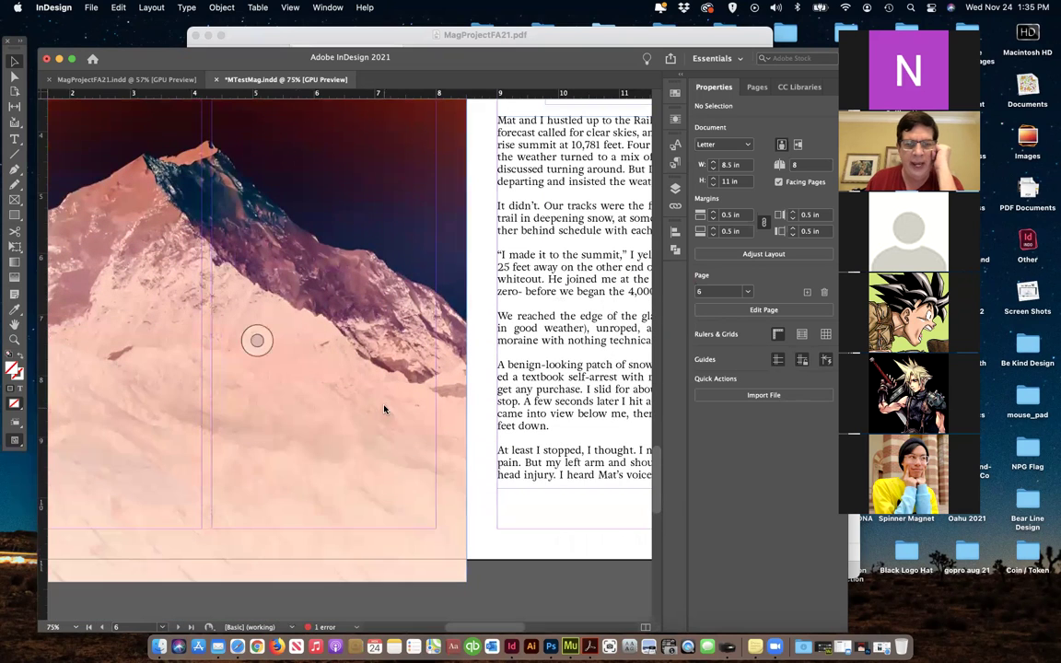
left_click(464, 510)
scroll(472, 322, "up", 1)
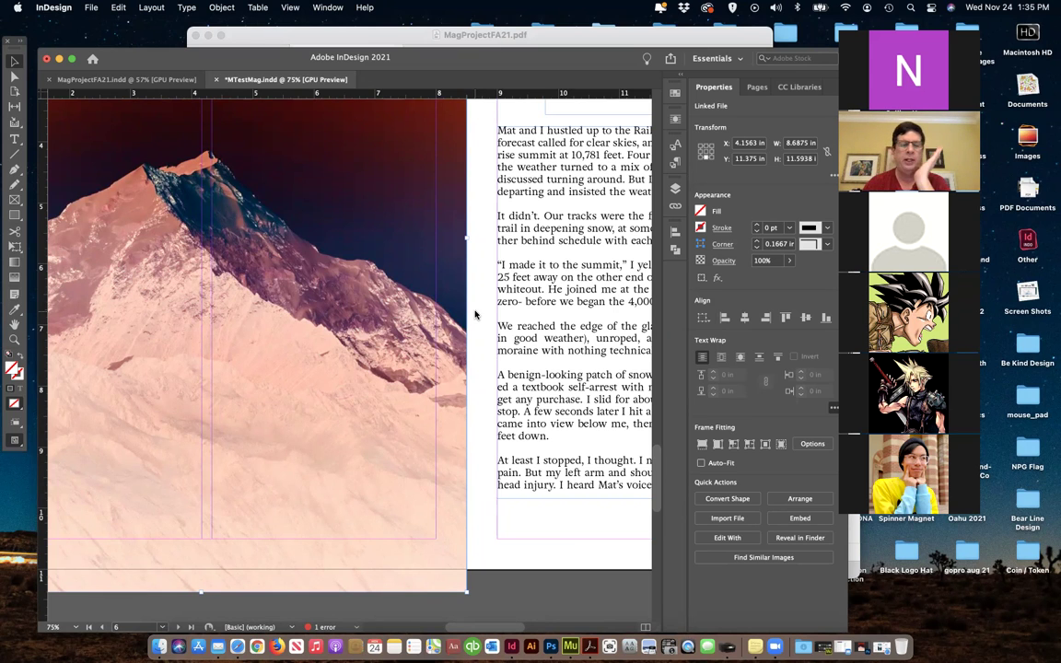
scroll(476, 315, "down", 3)
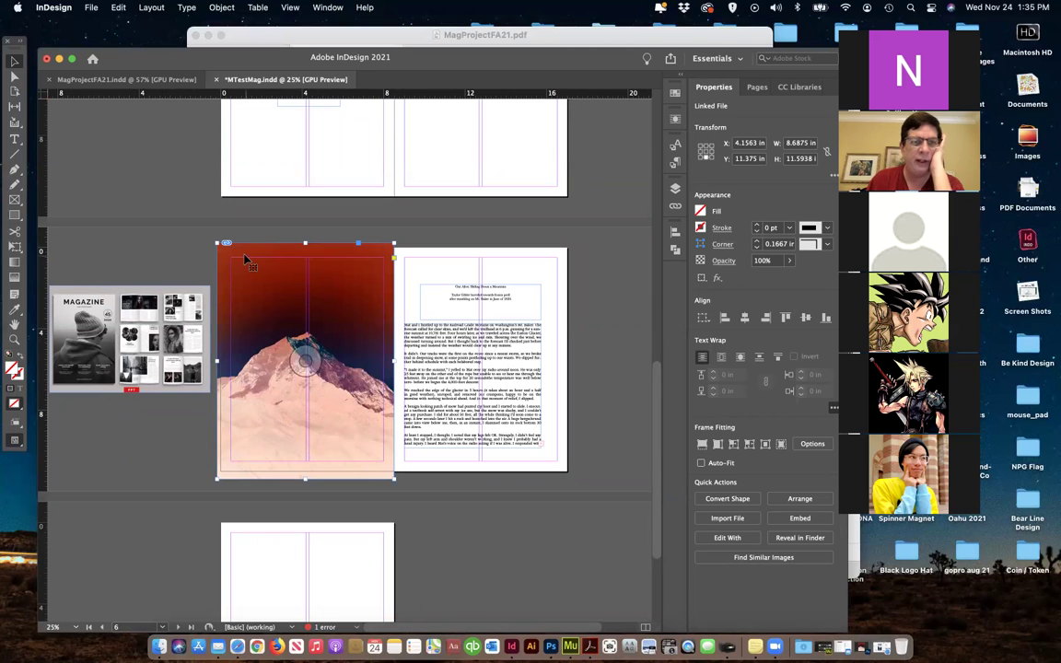
Step: Switch to Photoshop and convert the recolored mountain image to Grayscale mode, discarding its color information
scroll(276, 304, "up", 1)
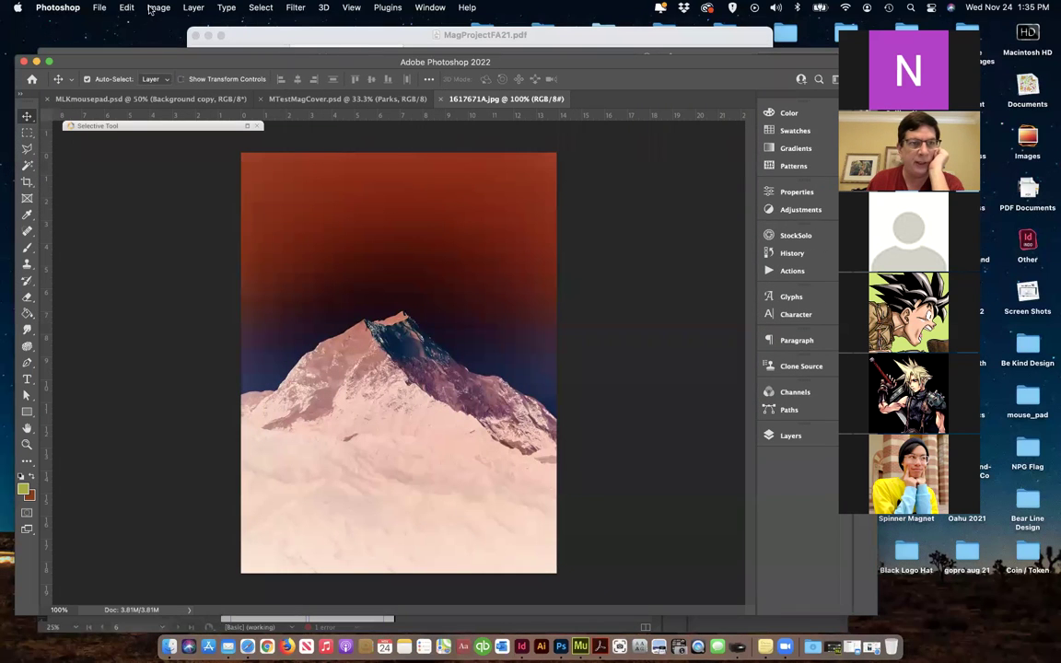
left_click(159, 7)
mouse_move(276, 42)
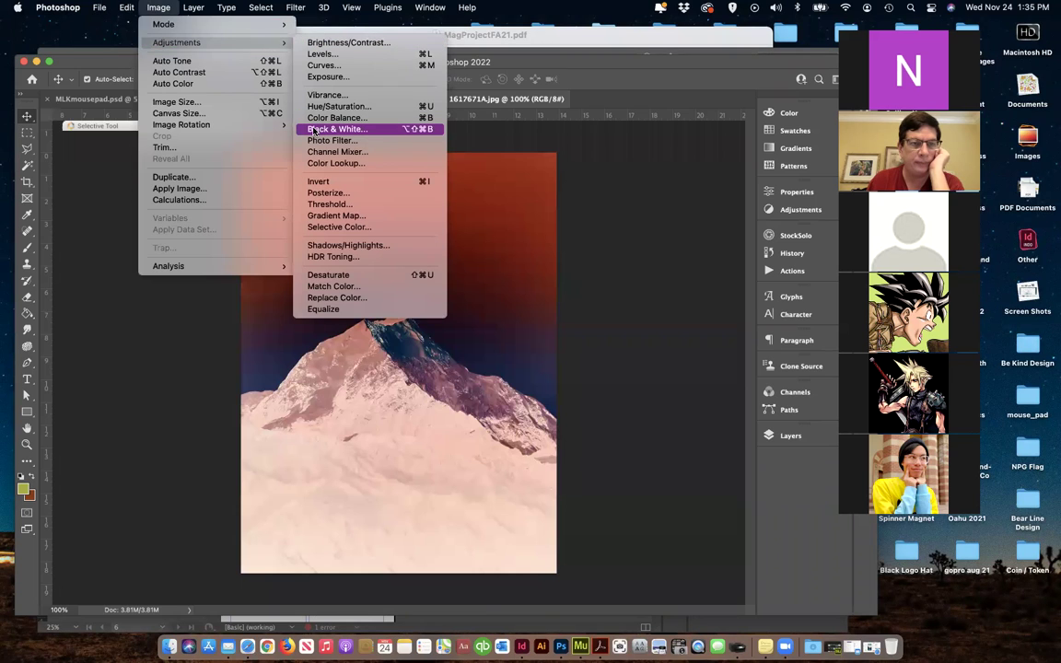
mouse_move(240, 24)
left_click(314, 34)
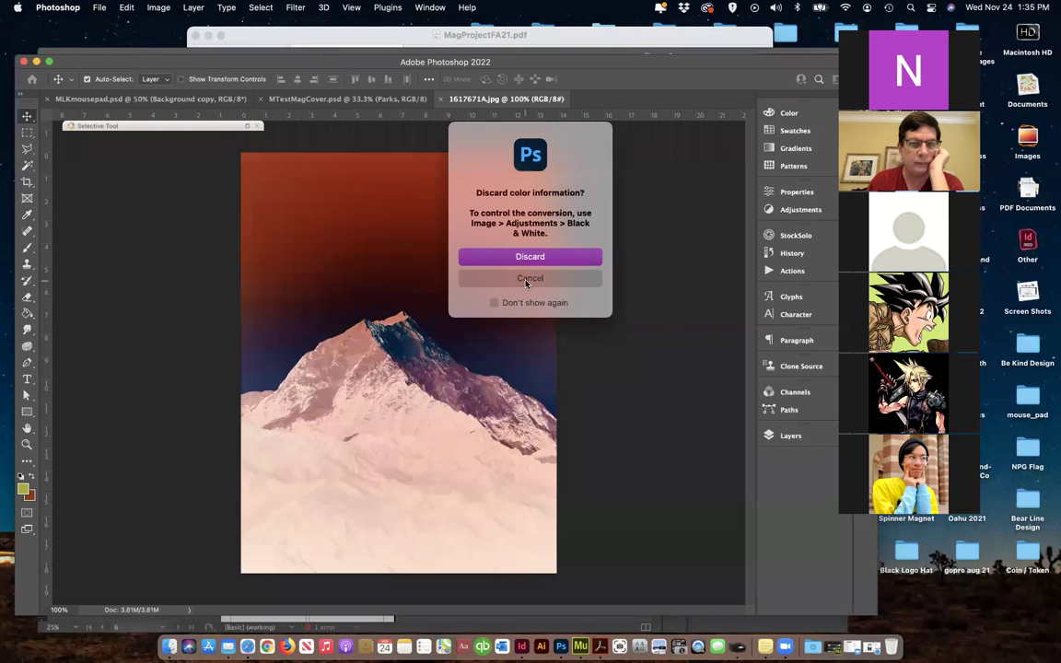
left_click(475, 255)
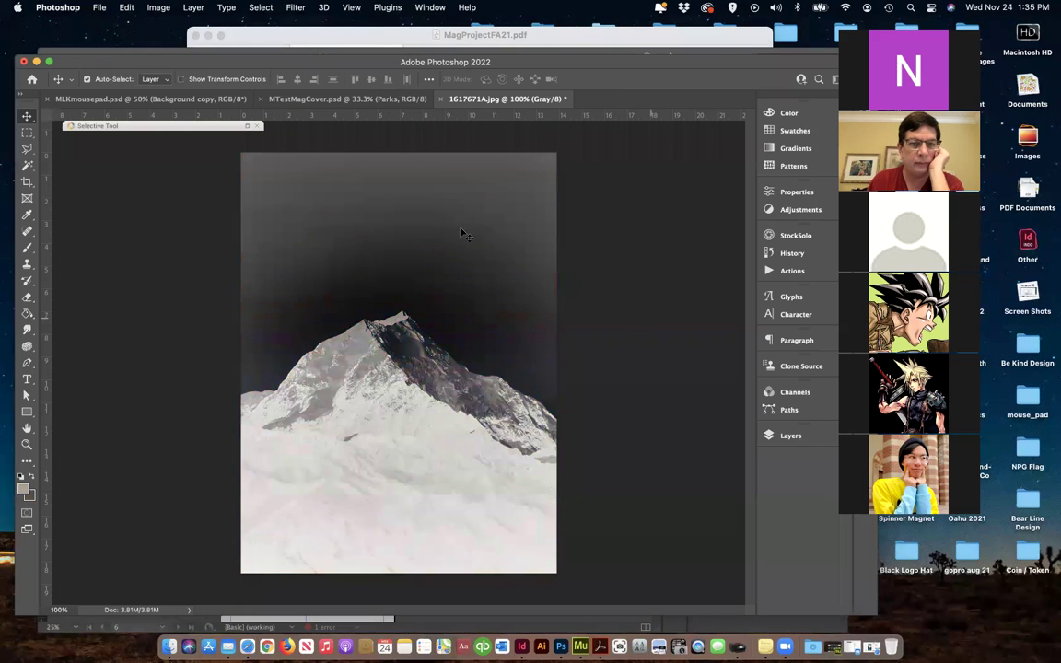
Step: Save the grayscale mountain image as 1617671A.tif in the FA21 folder, in TIFF format with LZW compression
left_click(98, 8)
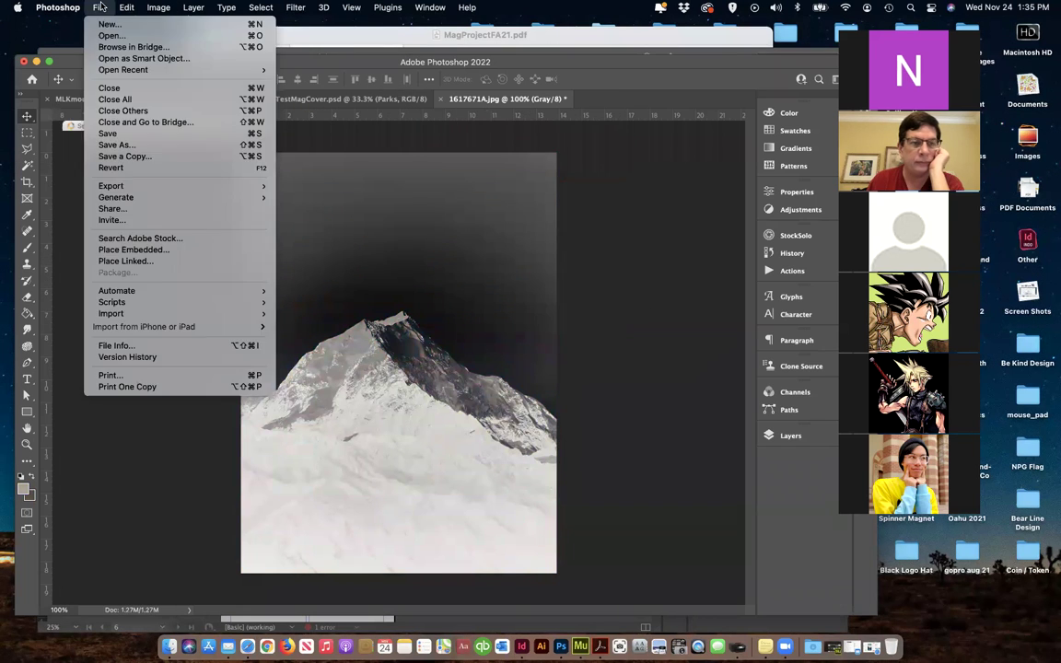
left_click(111, 146)
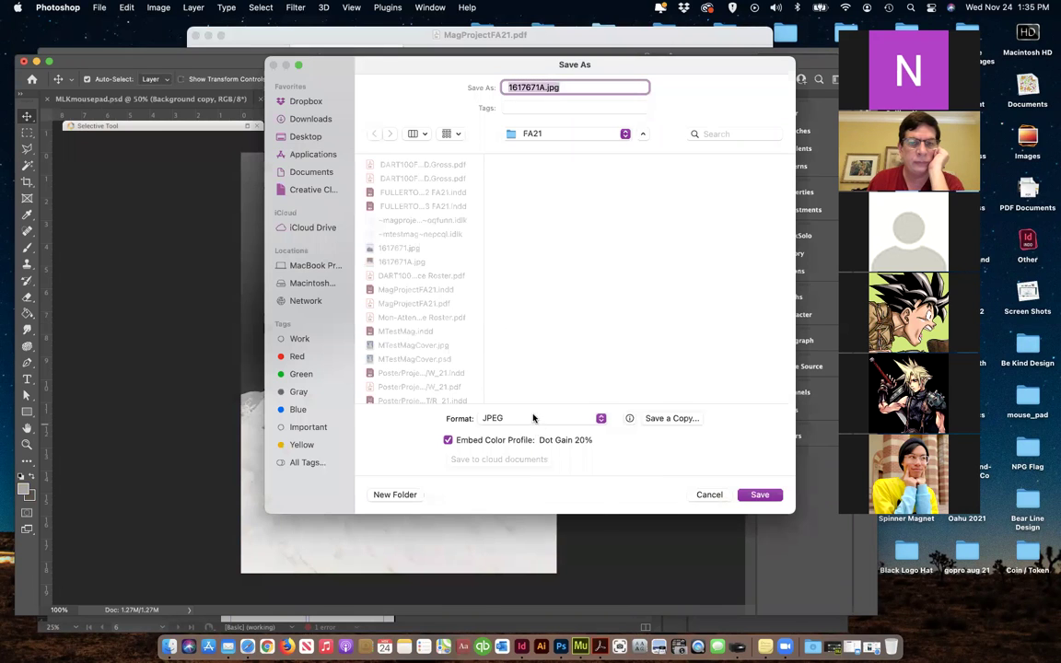
left_click(537, 418)
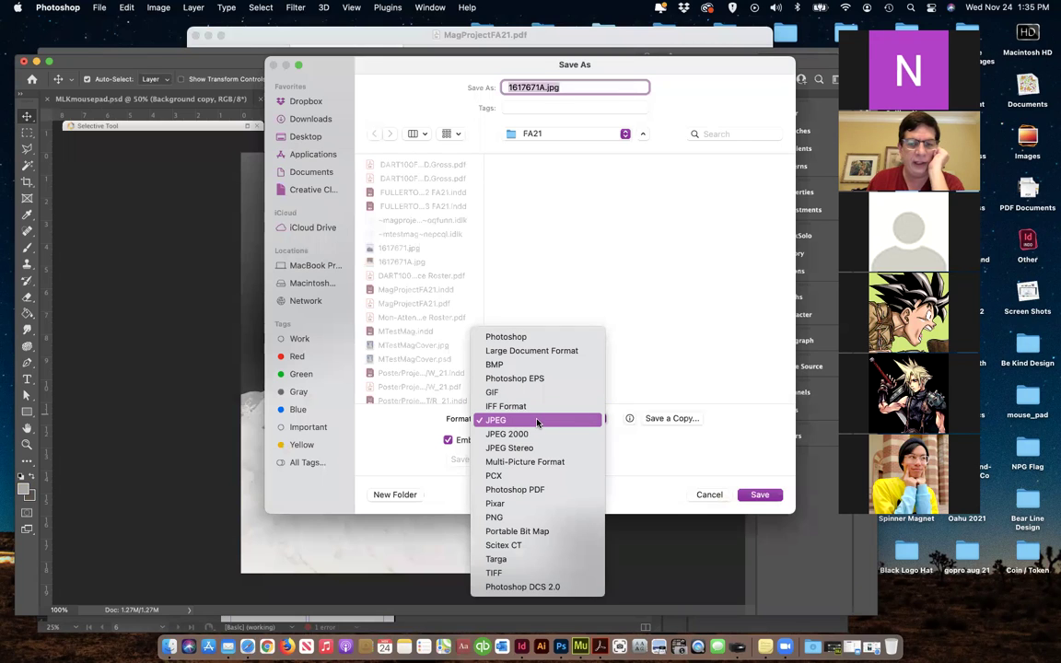
left_click(537, 420)
left_click(539, 420)
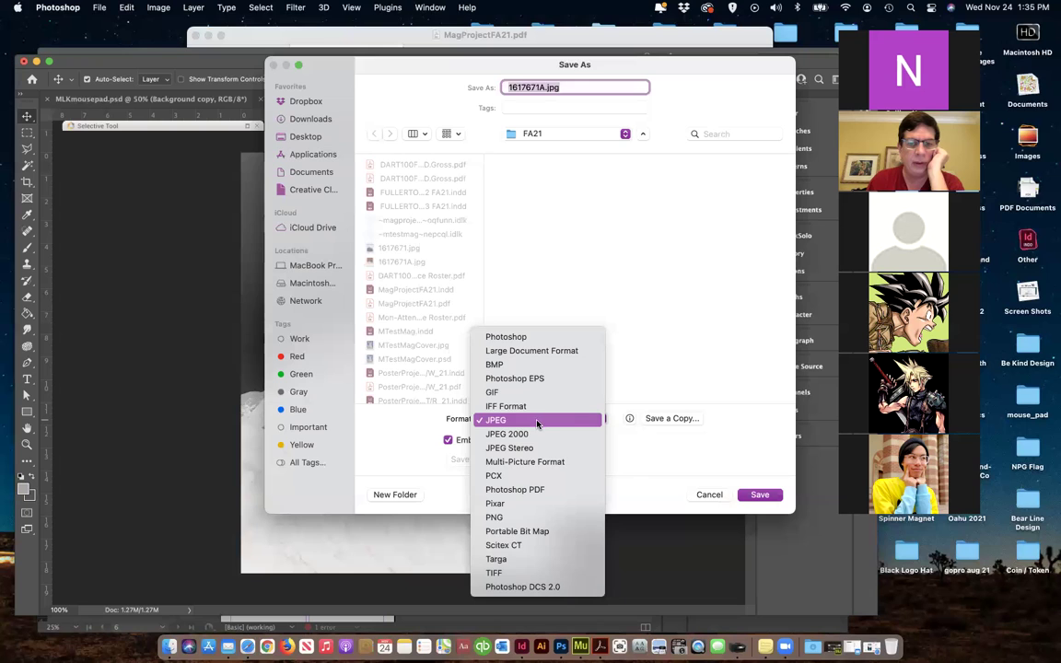
left_click(523, 573)
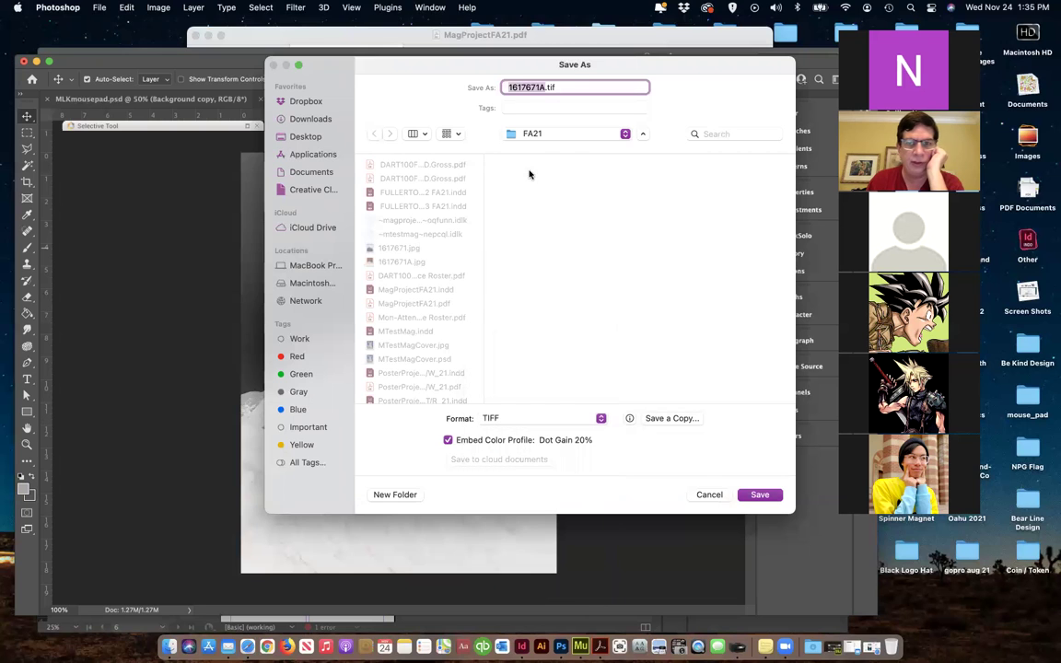
left_click(761, 496)
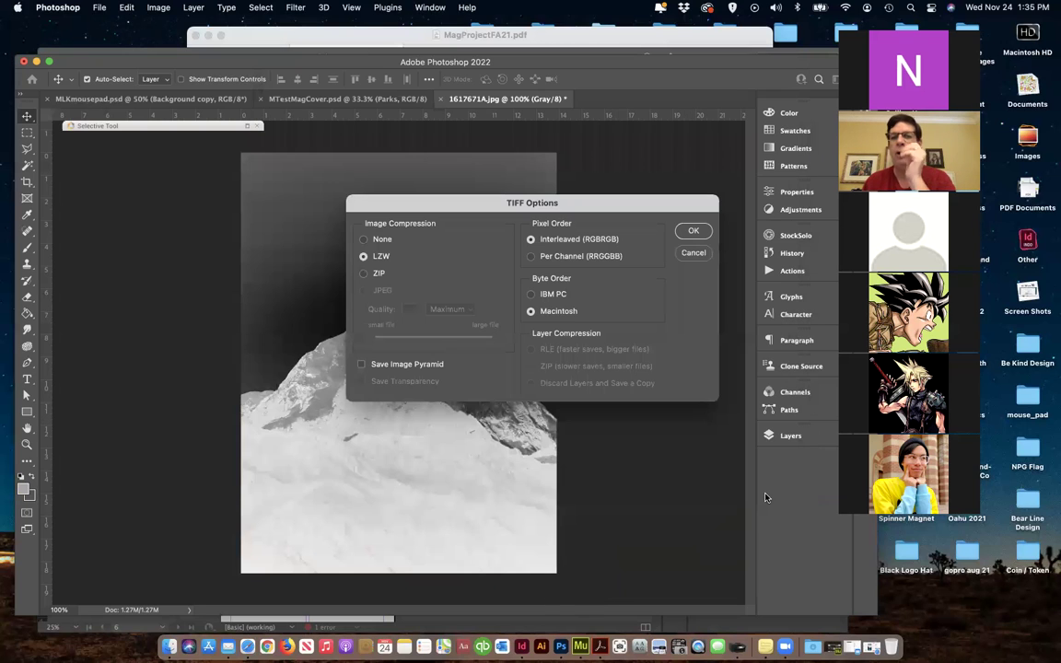
left_click(693, 231)
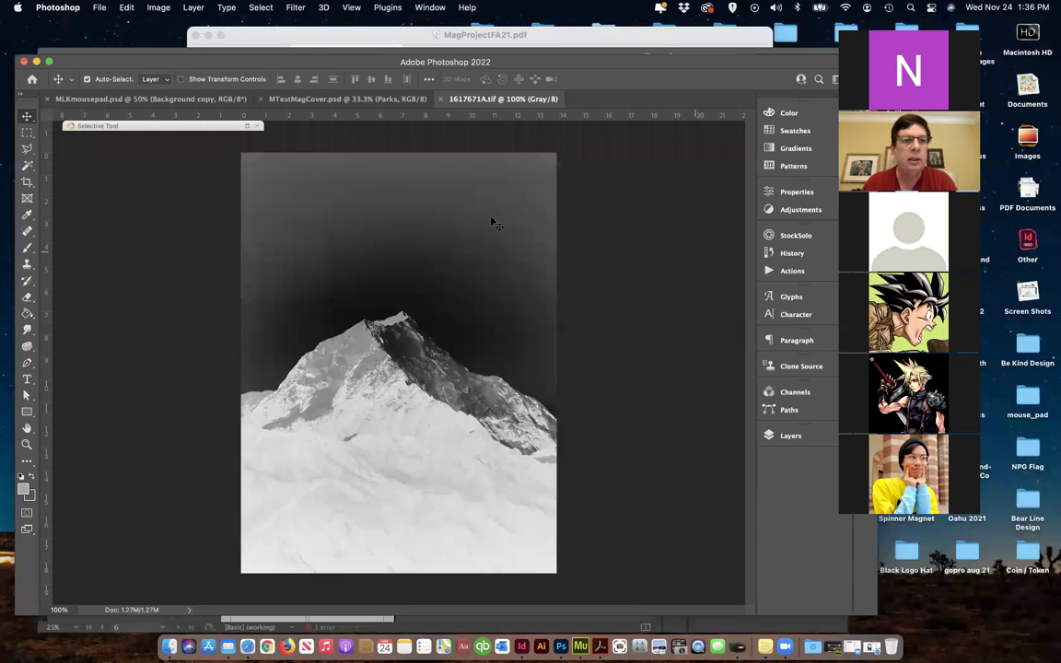
Step: Return to InDesign and replace the color mountain picture on page 6 with 1617671A.tif from the FA21 folder
left_click(36, 62)
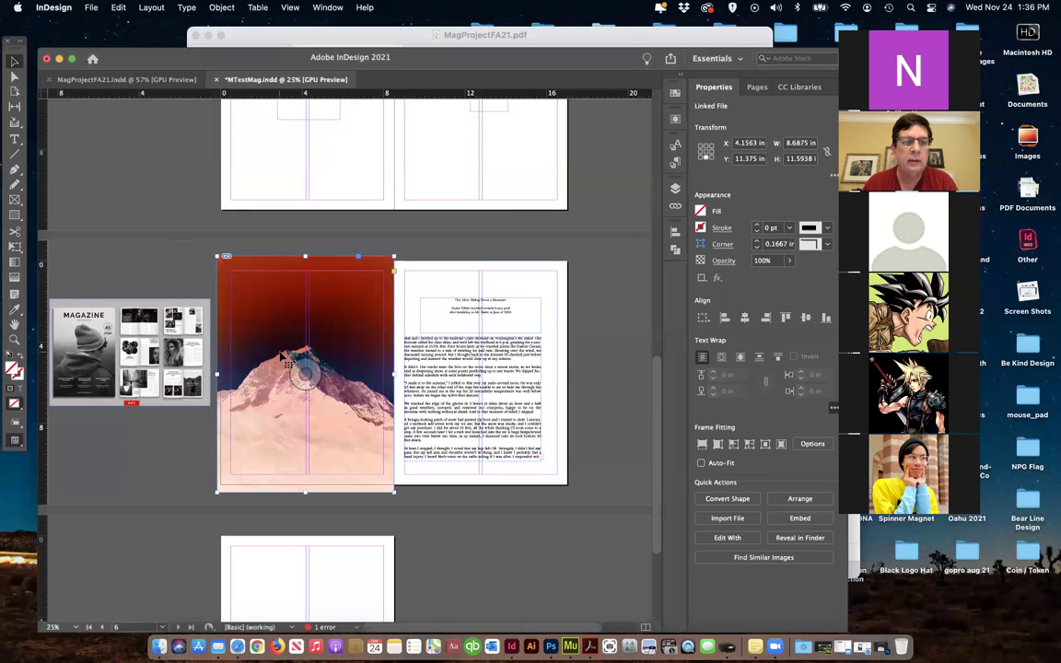
left_click(91, 7)
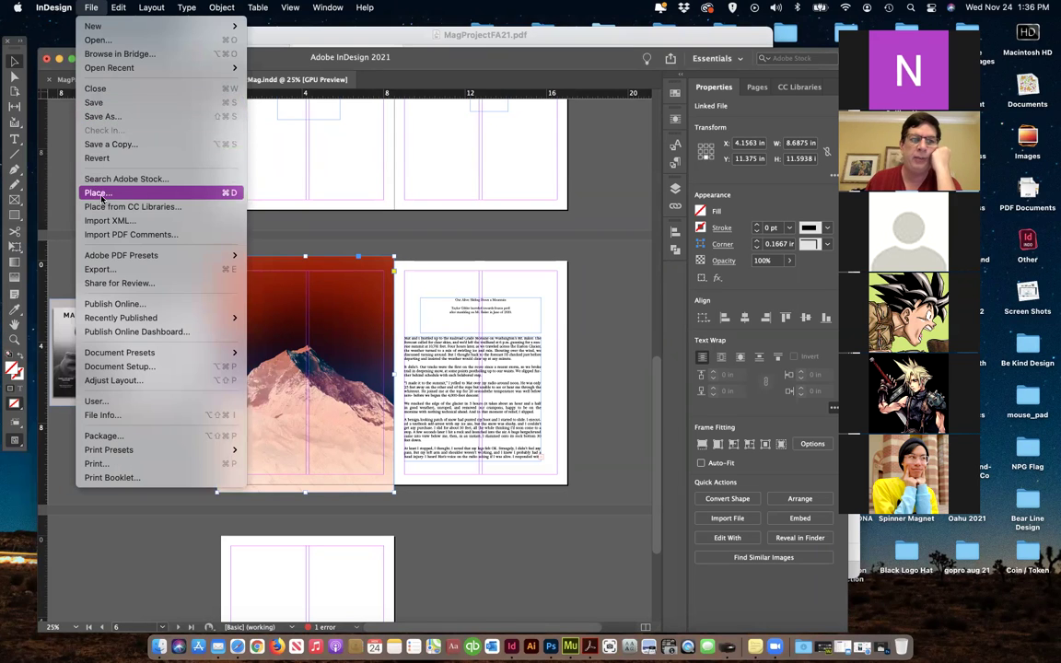
left_click(295, 215)
key("super+d")
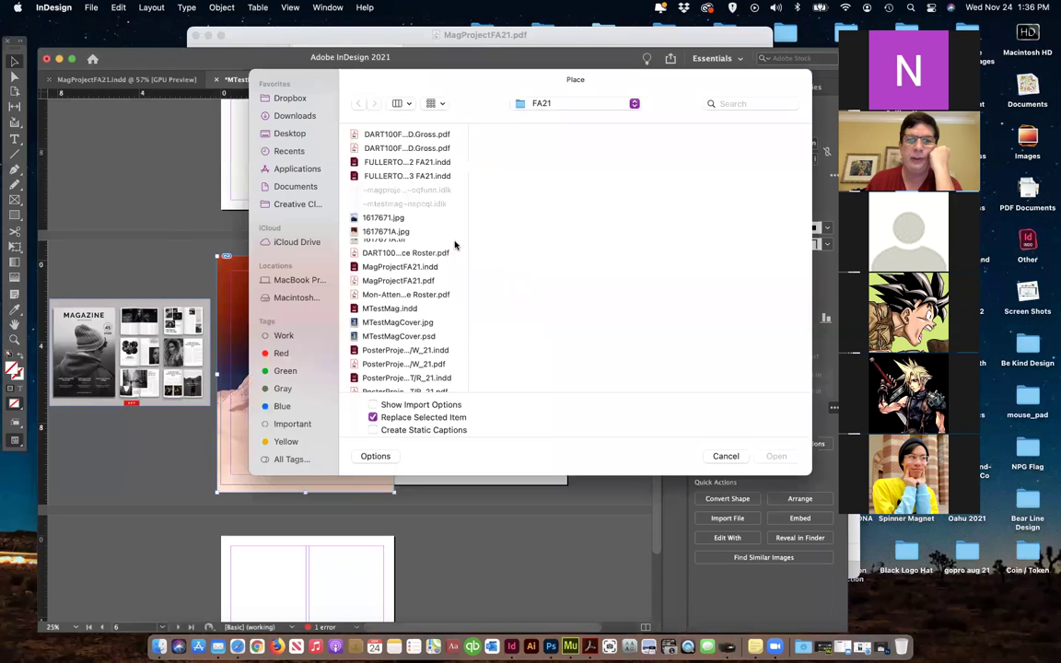
left_click(394, 246)
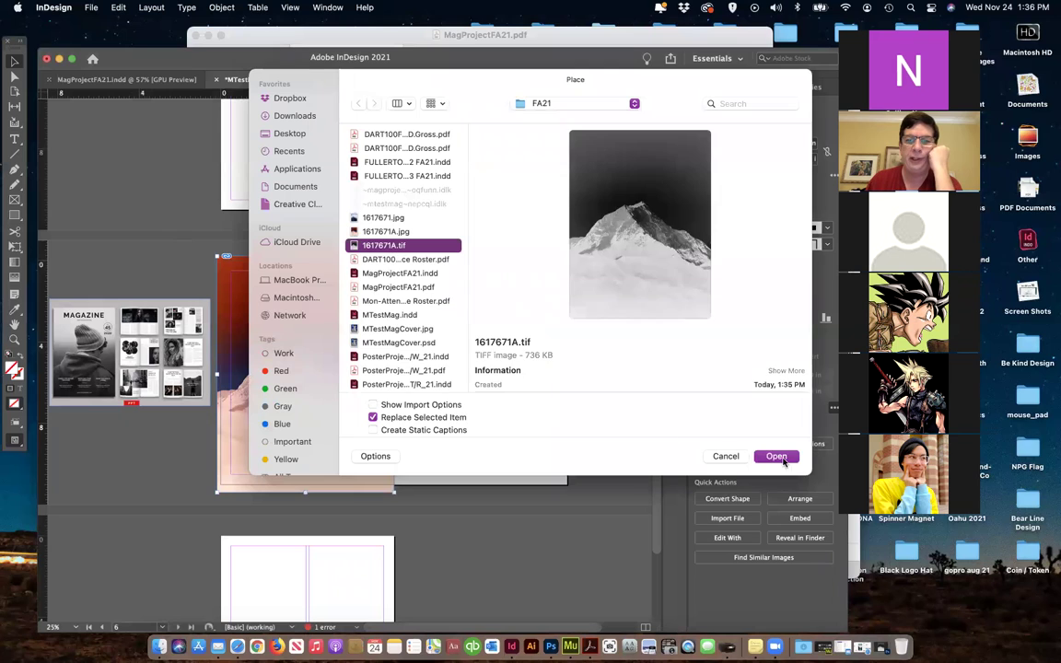
left_click(777, 456)
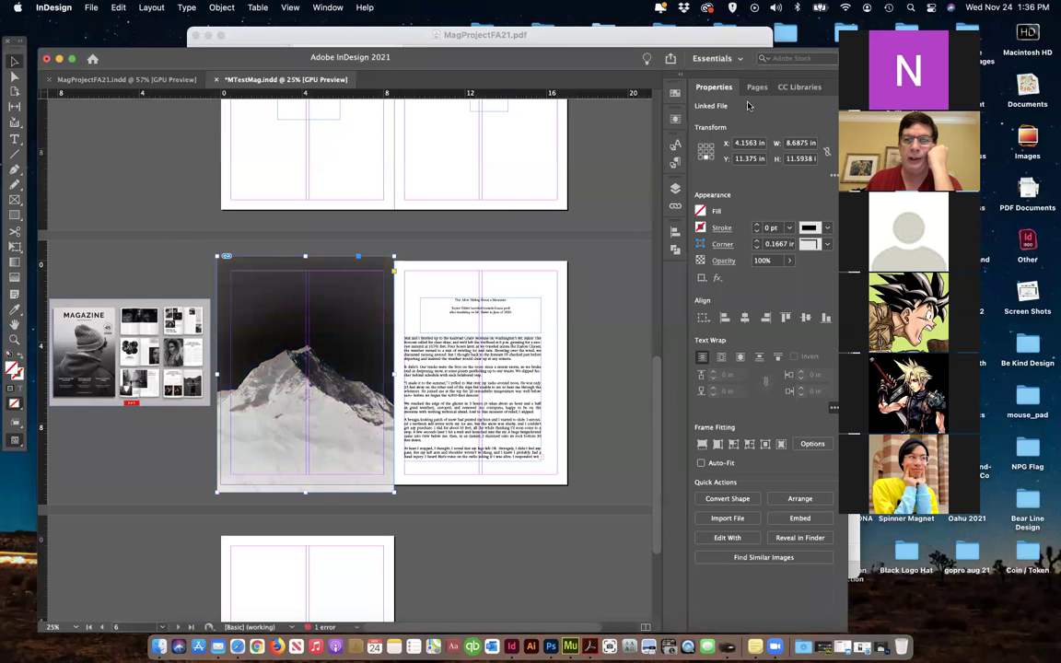
Step: Try the cyan, yellow, green, violet and red swatches as the fill of the frame holding the grayscale mountain
left_click(701, 212)
left_click(596, 349)
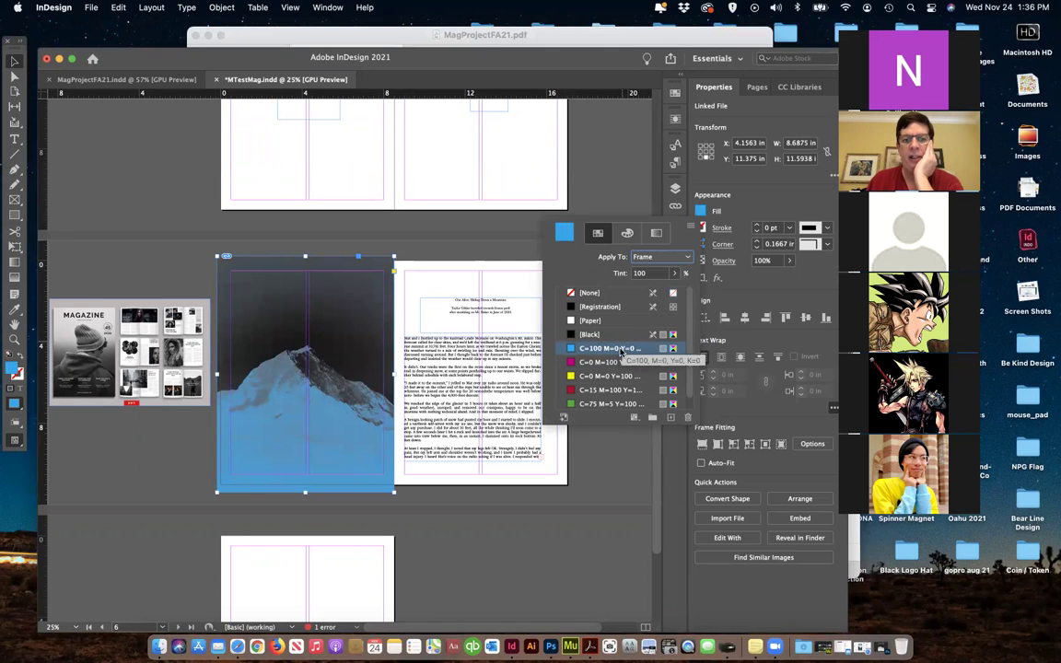
left_click(590, 376)
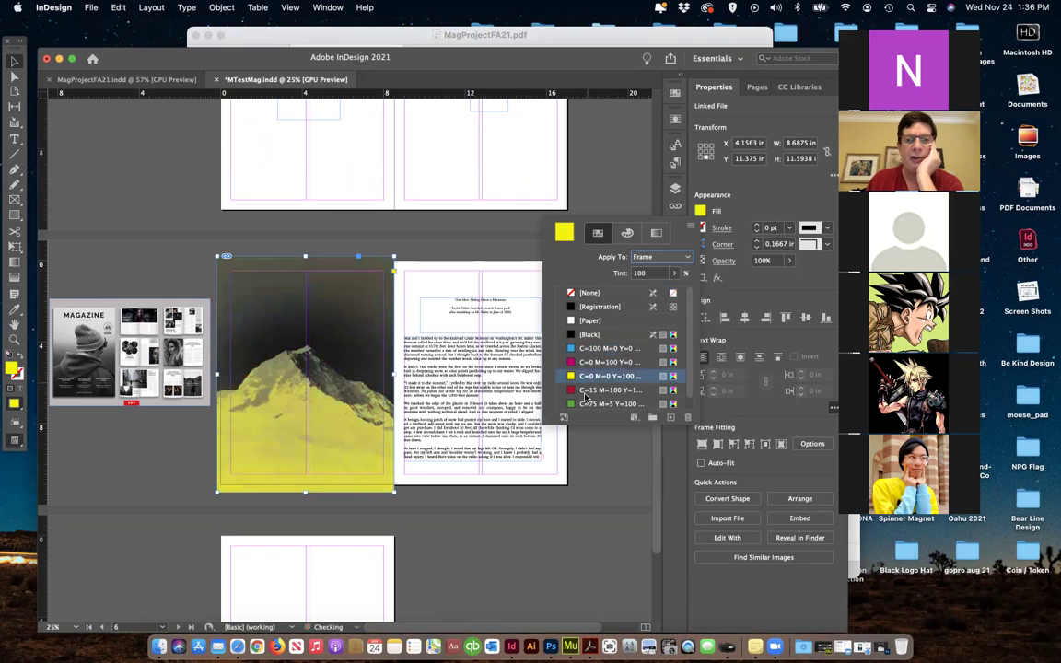
left_click(584, 391)
key("Down")
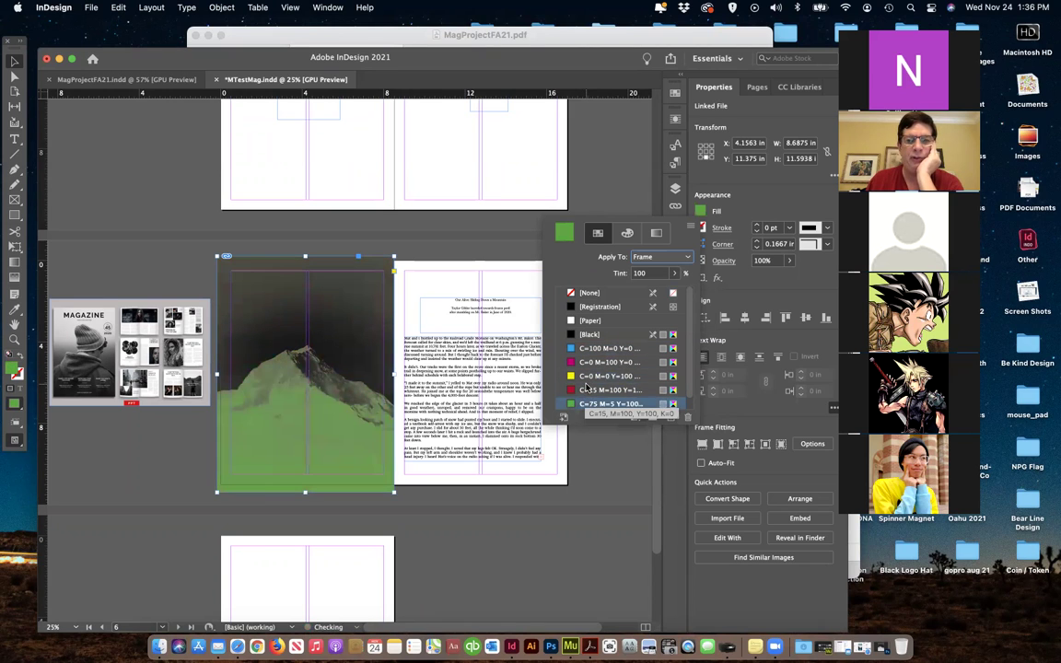
left_click(585, 391)
scroll(584, 378, "down", 1)
left_click(584, 362)
left_click(585, 362)
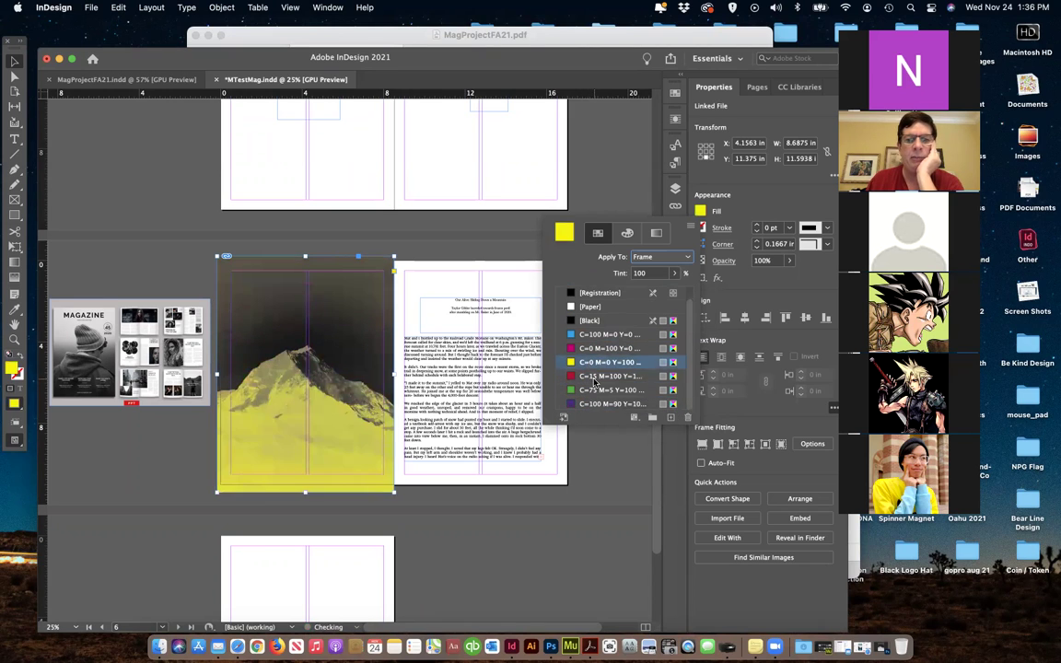
left_click(592, 404)
scroll(592, 406, "up", 1)
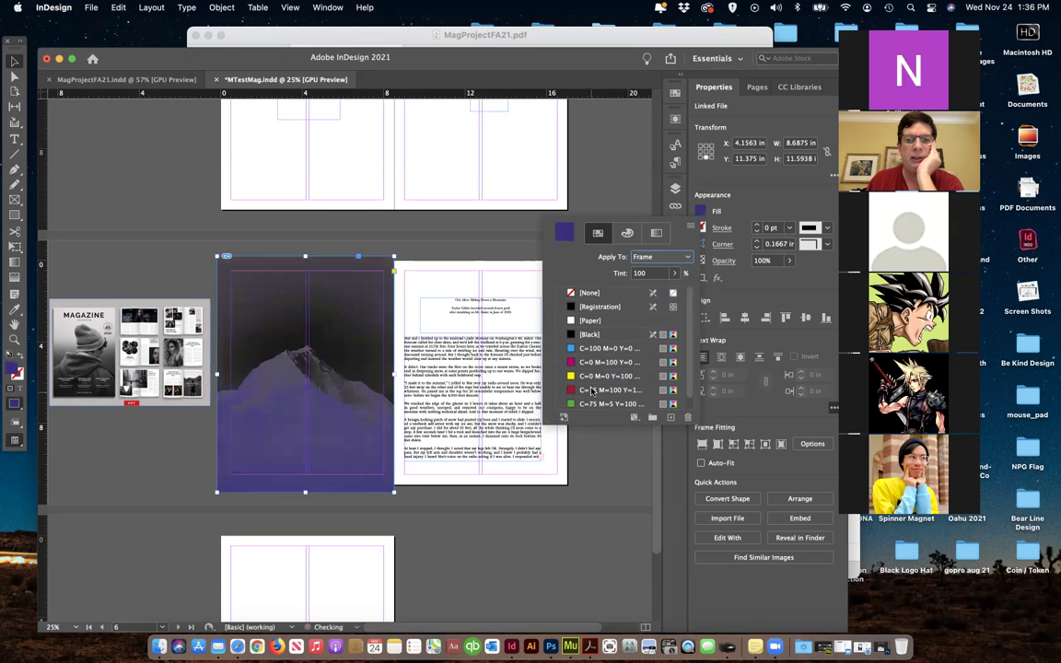
left_click(593, 391)
scroll(592, 378, "down", 1)
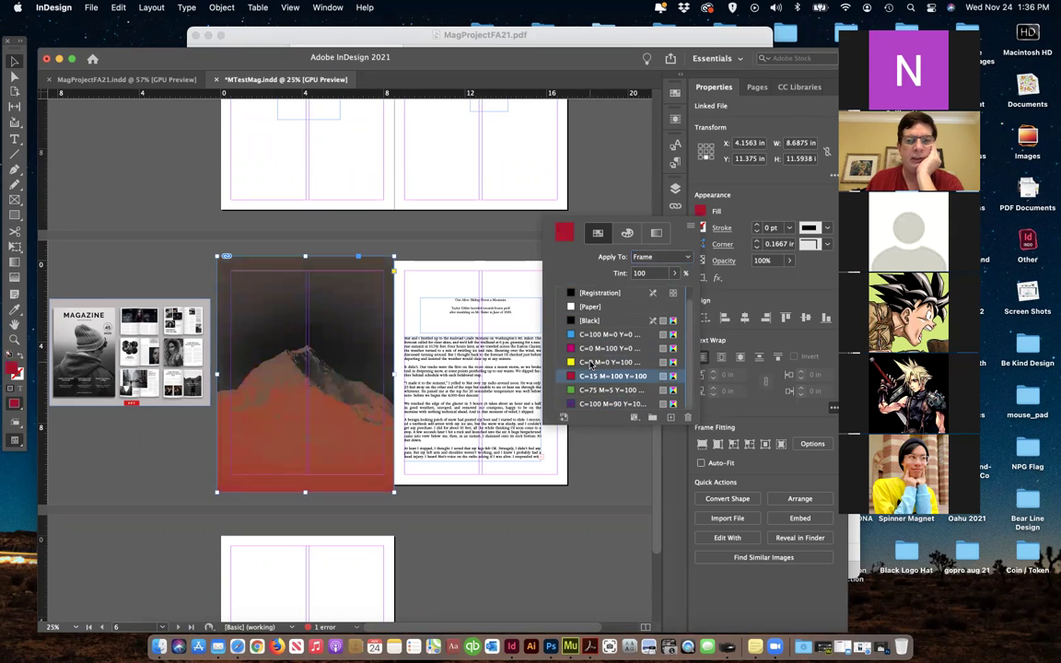
Step: Set the mountain frame's fill to the magenta swatch C=0 M=100 Y=0 at 100% tint
left_click(591, 362)
left_click(582, 348)
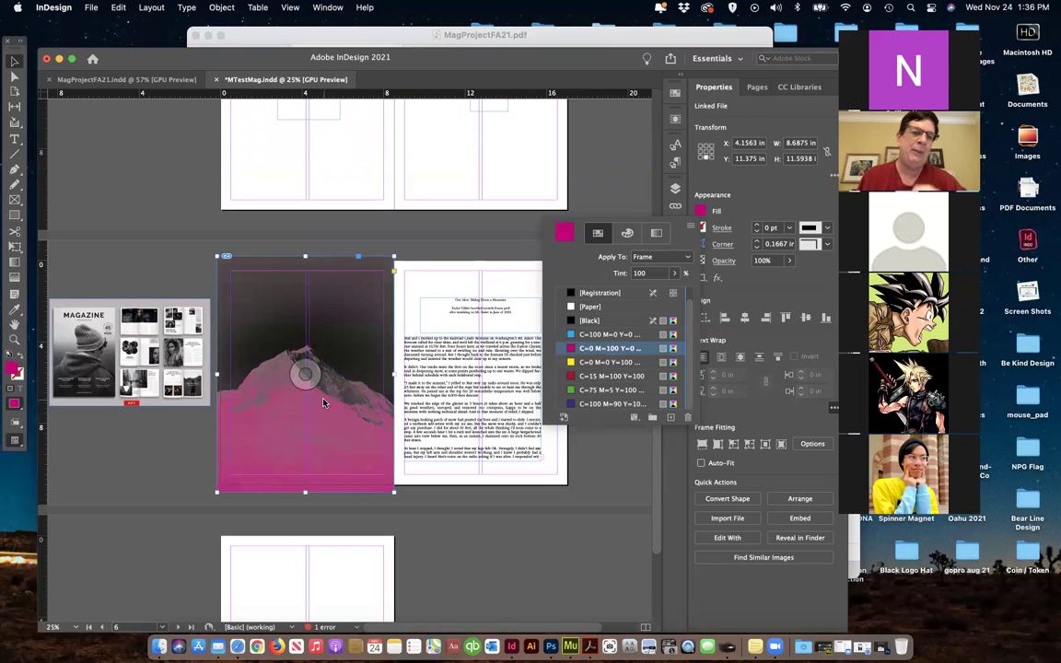
left_click(322, 330)
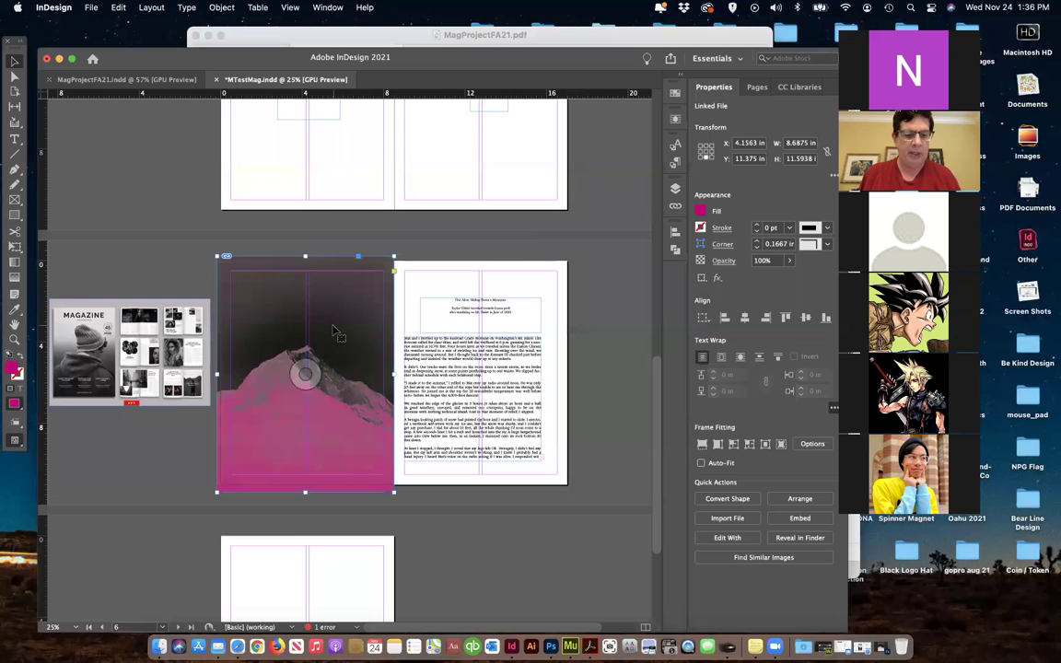
Step: Save the grayscale mountain in Photoshop as 1617671AA.jpg in the FA21 folder, in JPEG format at maximum quality 12, and return to InDesign
left_click(91, 8)
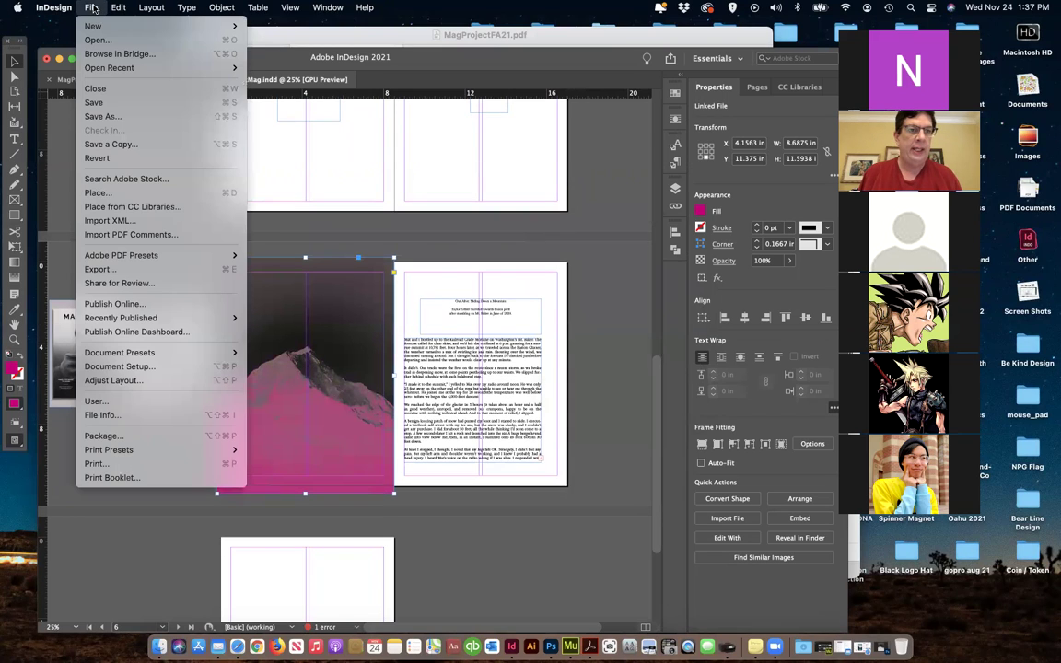
left_click(93, 7)
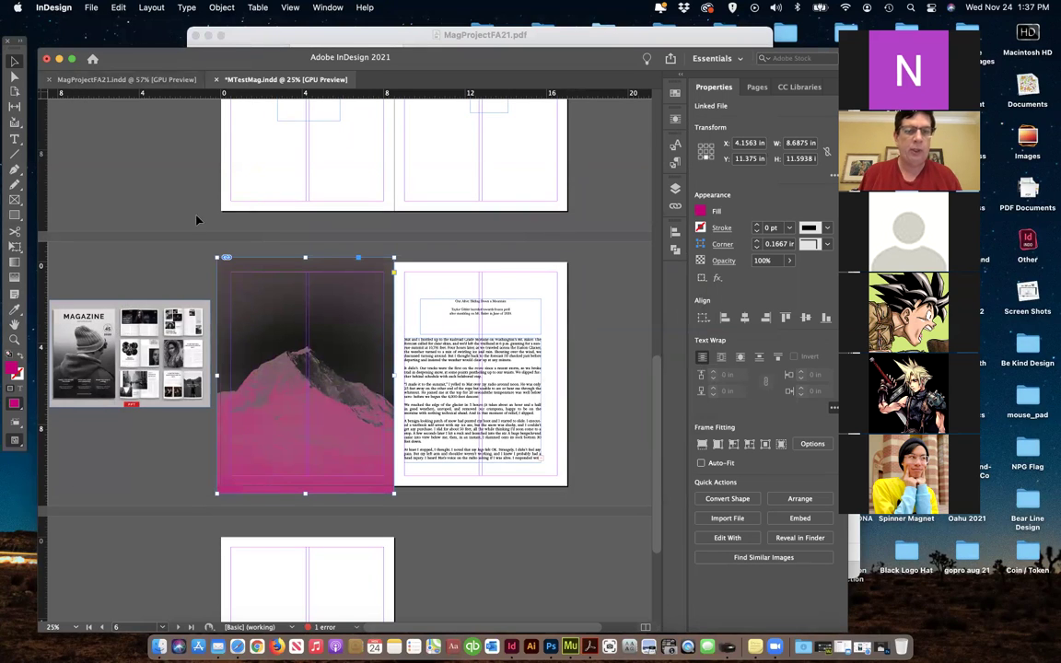
left_click(551, 646)
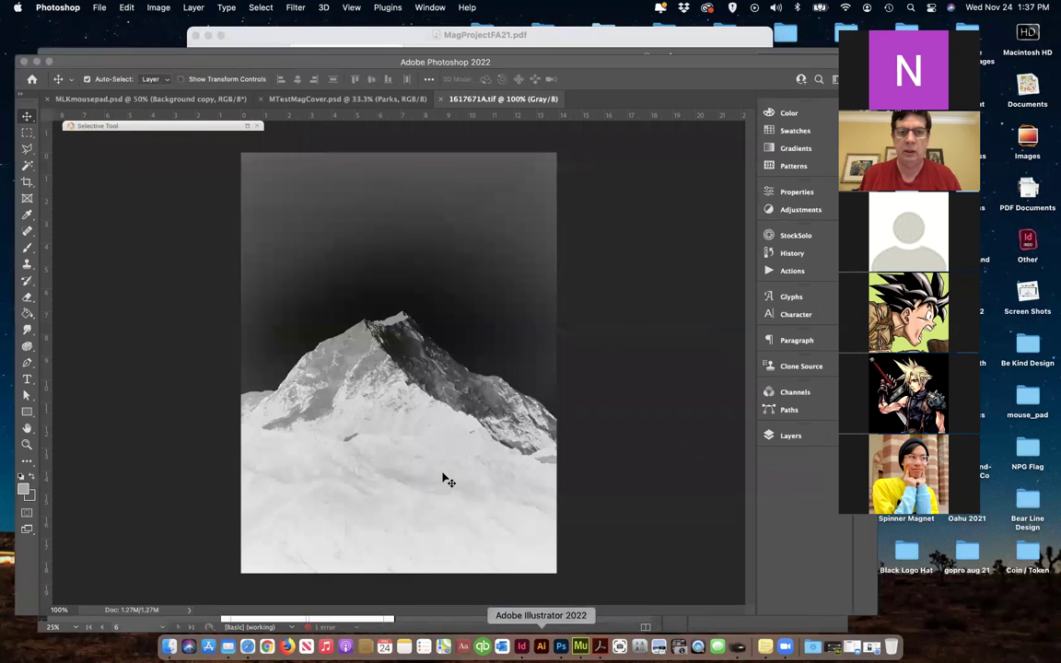
left_click(96, 7)
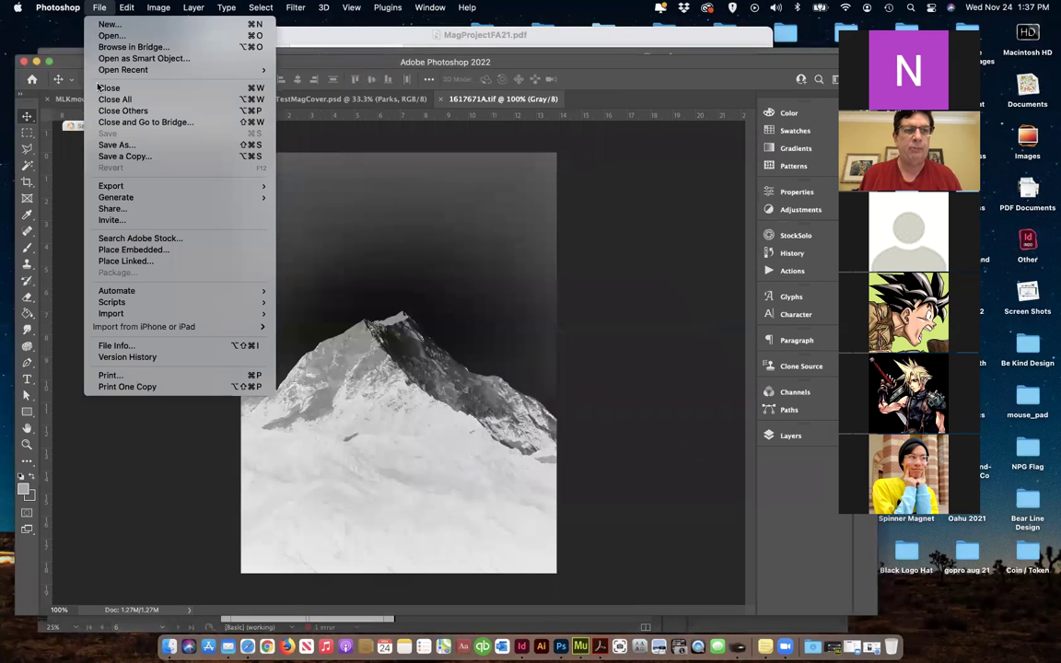
left_click(109, 145)
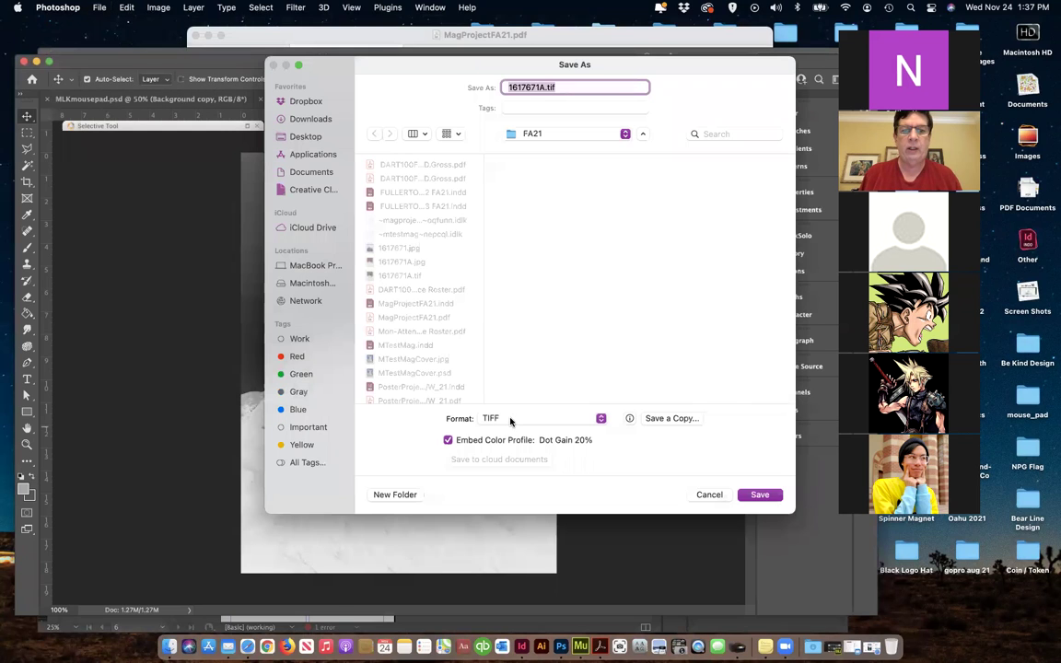
left_click(510, 419)
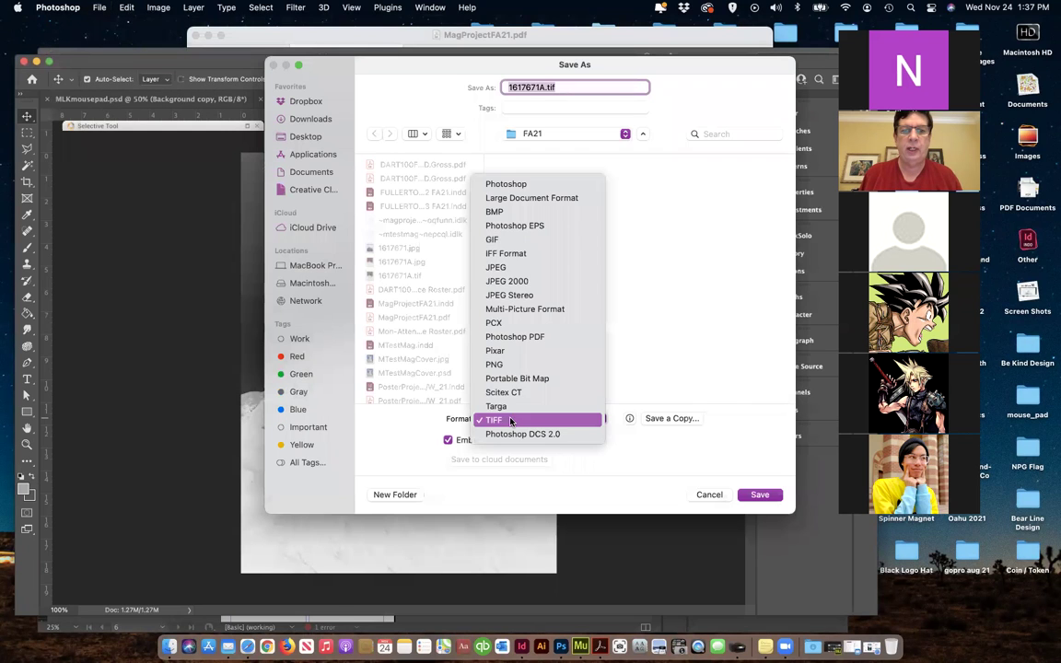
left_click(463, 240)
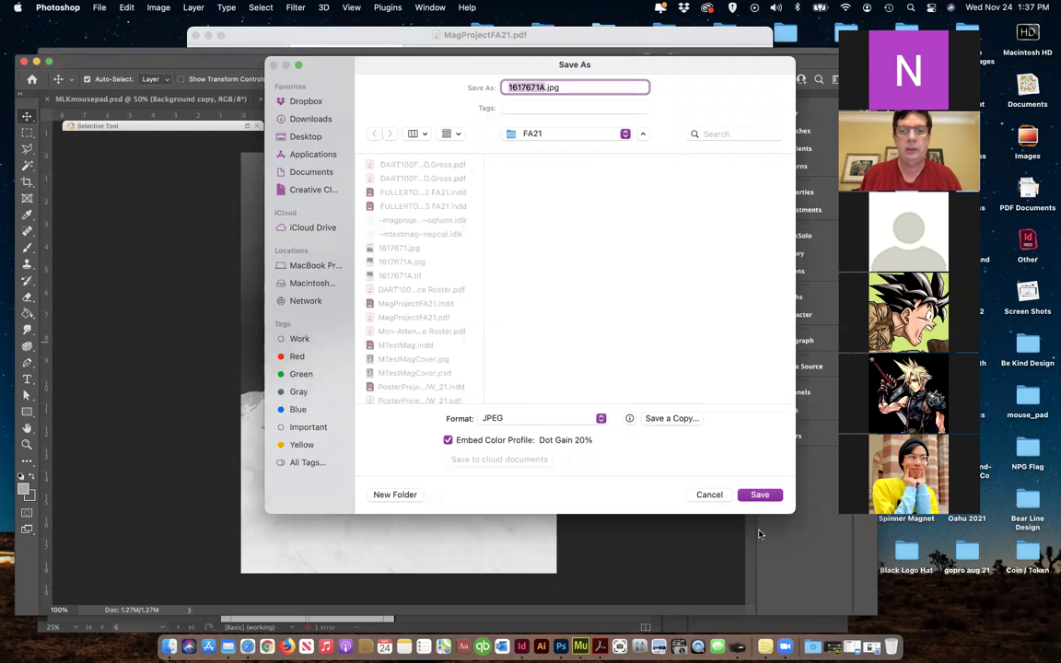
left_click(545, 87)
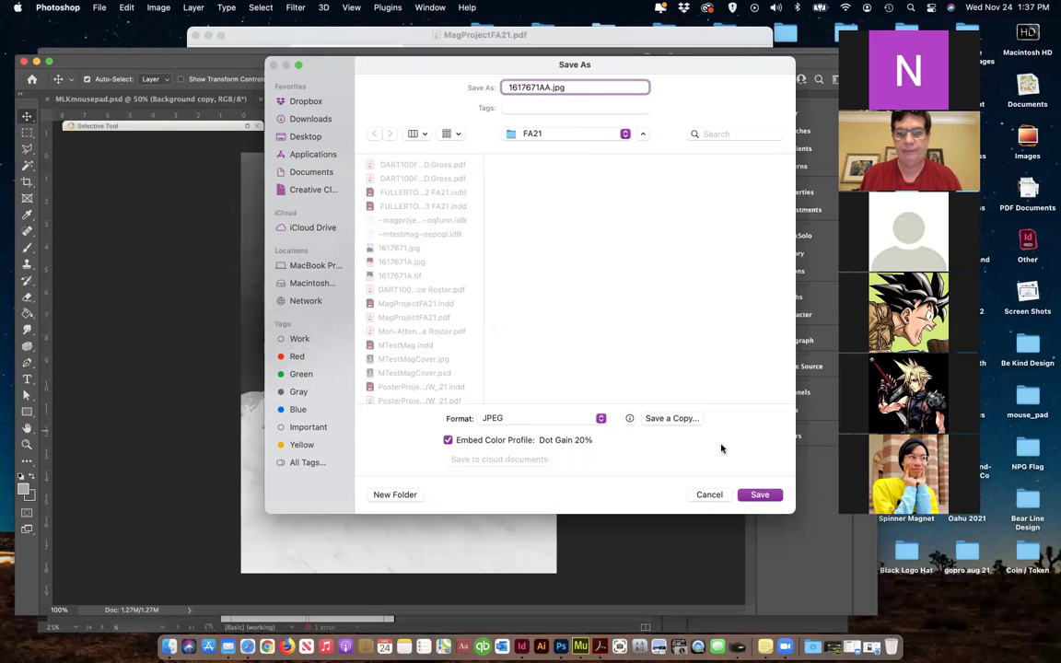
left_click(765, 496)
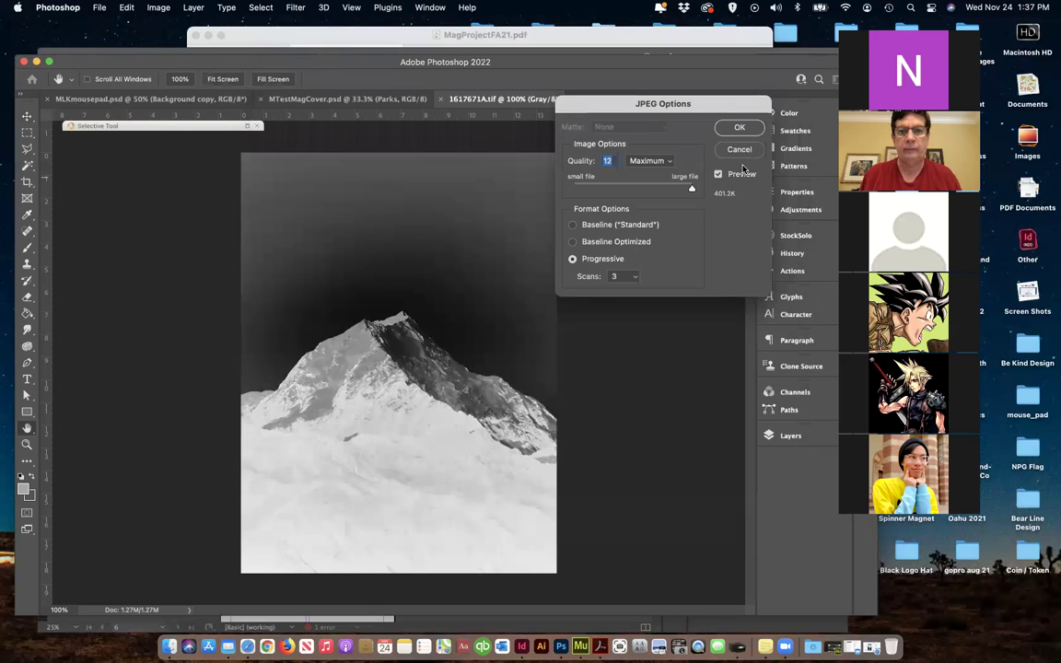
left_click(740, 127)
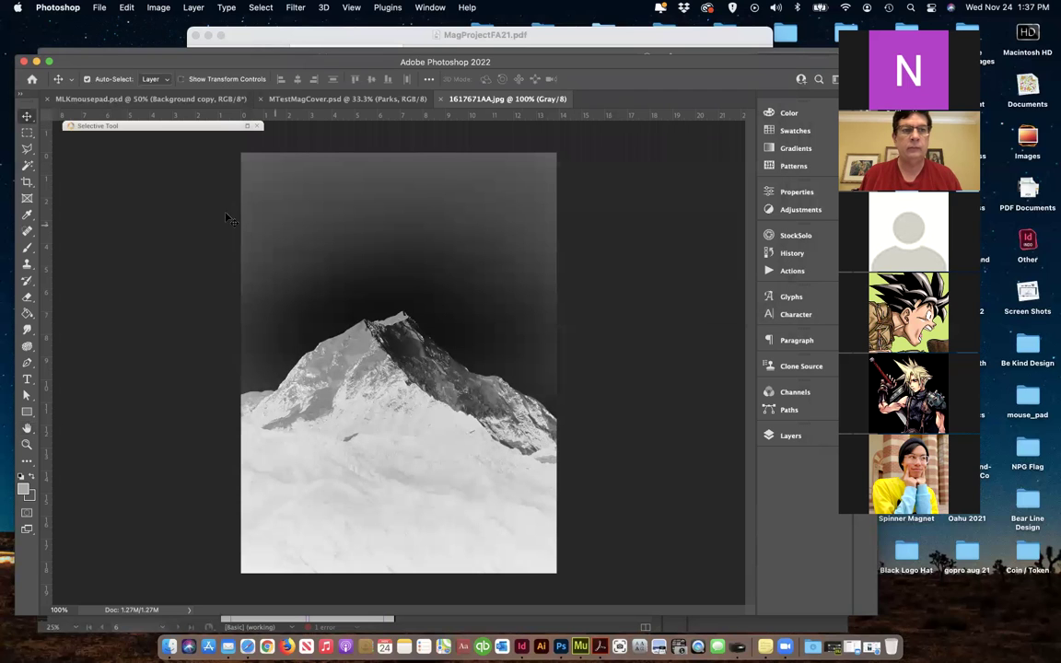
left_click(106, 54)
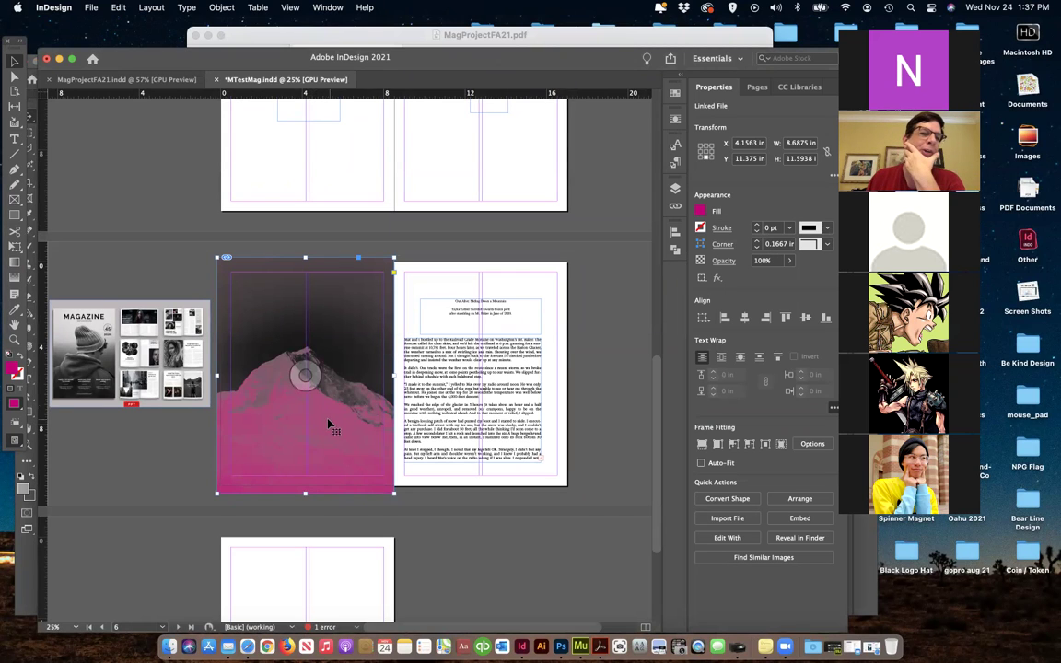
Step: Replace the mountain picture on page 6 with 1617671AA.jpg from the FA21 folder
left_click(91, 8)
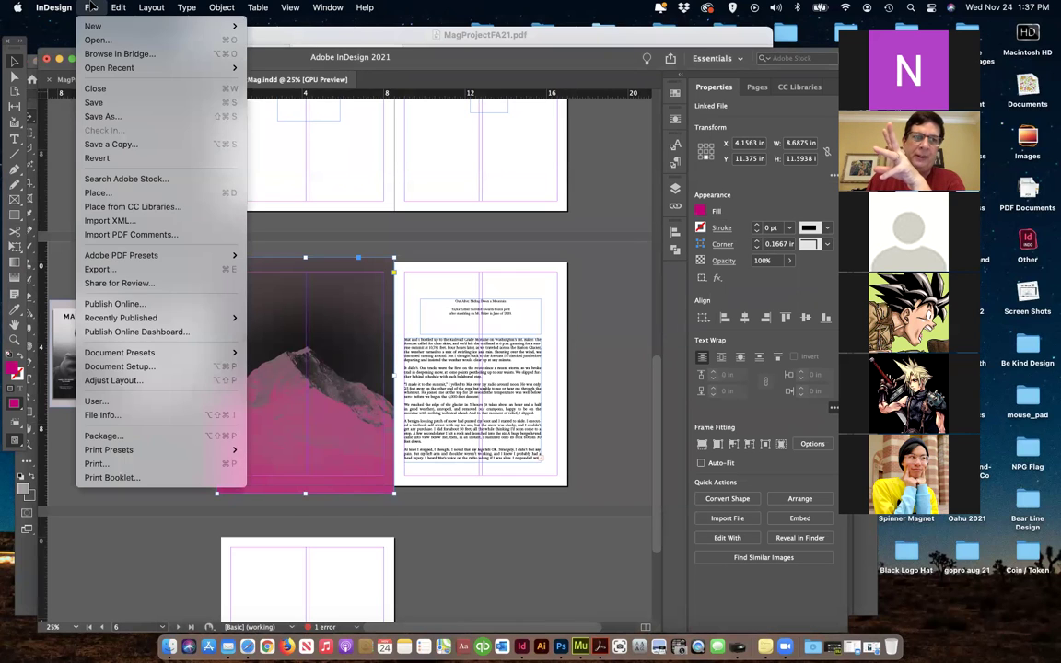
left_click(91, 7)
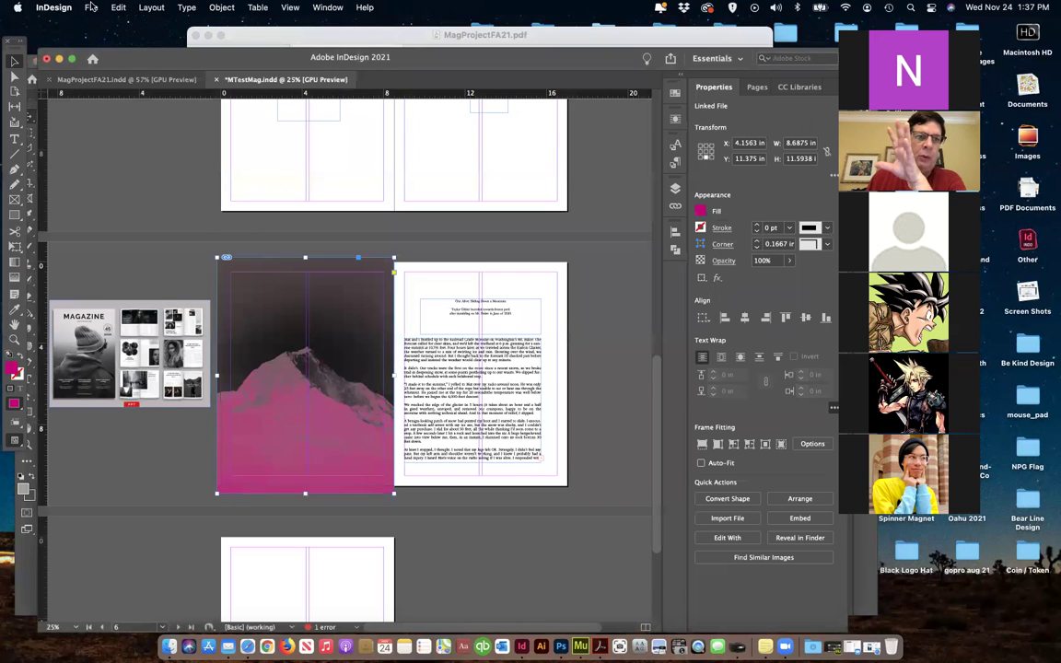
left_click(91, 7)
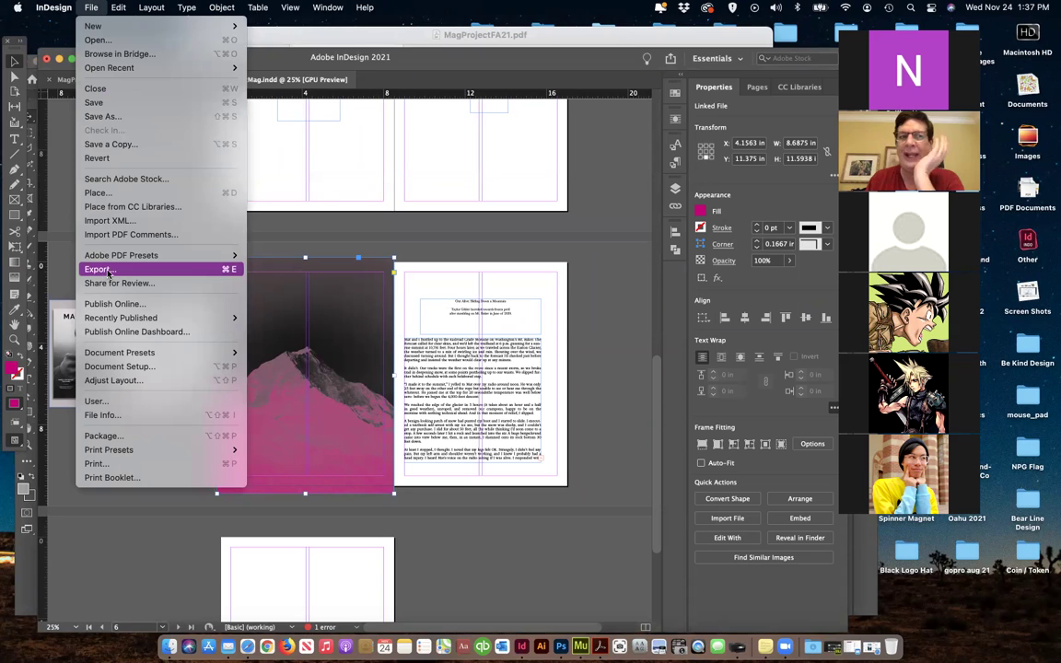
left_click(96, 196)
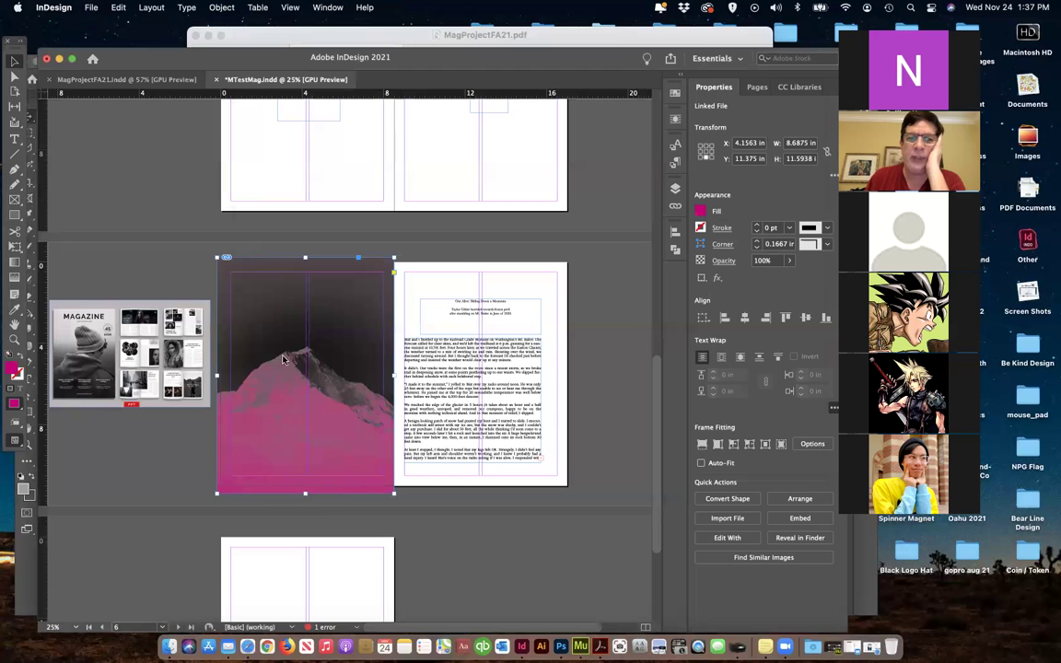
left_click(388, 259)
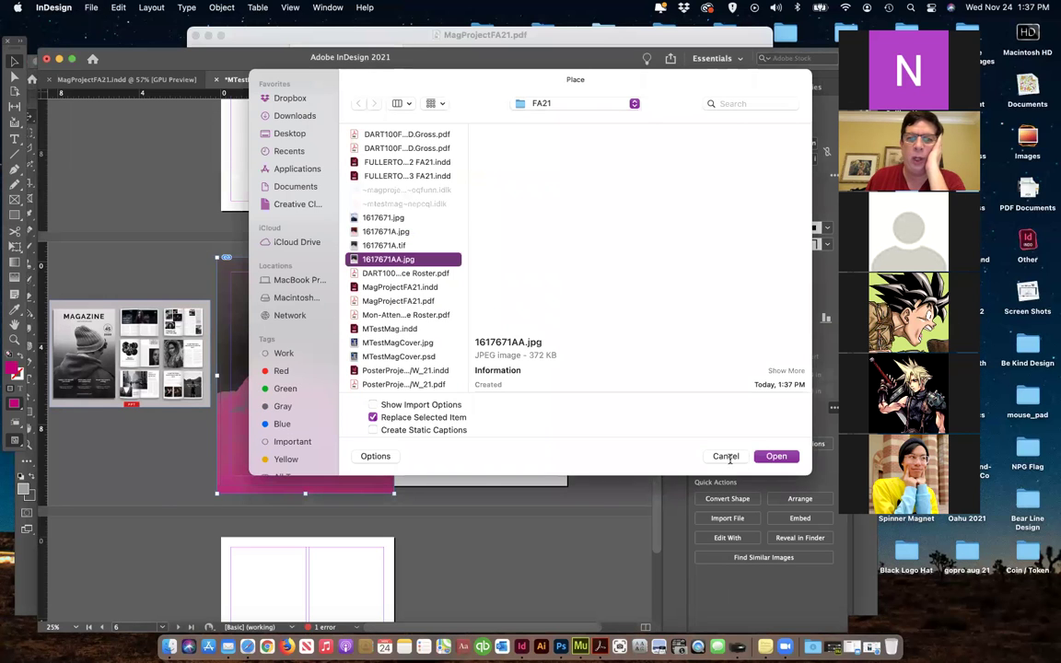
left_click(776, 457)
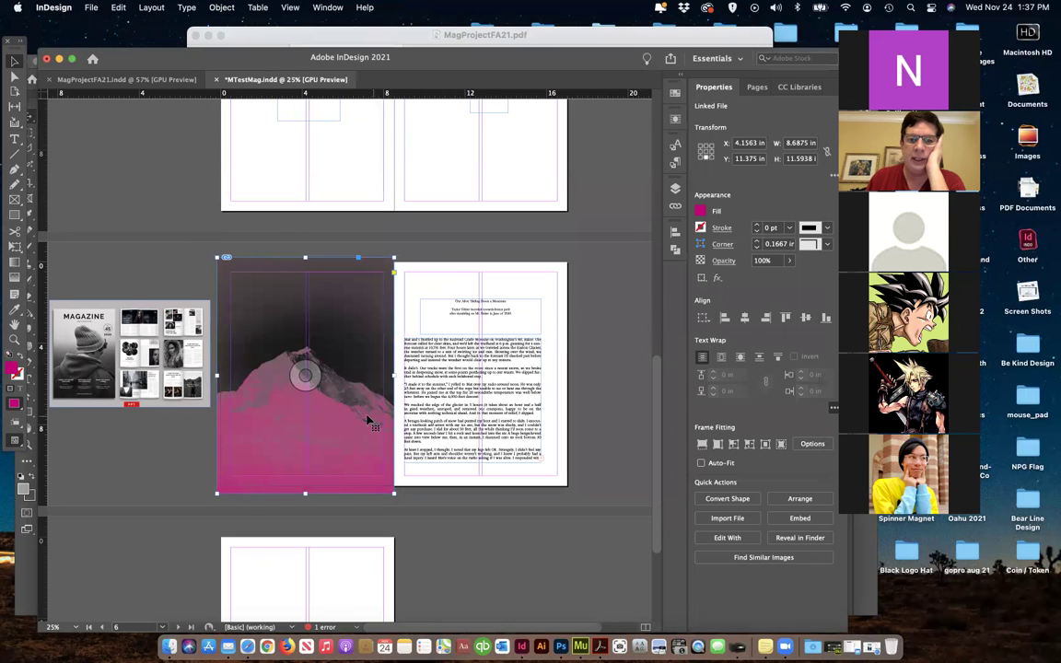
Step: Set the mountain frame's fill to the cyan swatch C=100 M=0 Y=0 and check the picture's link information
left_click(702, 212)
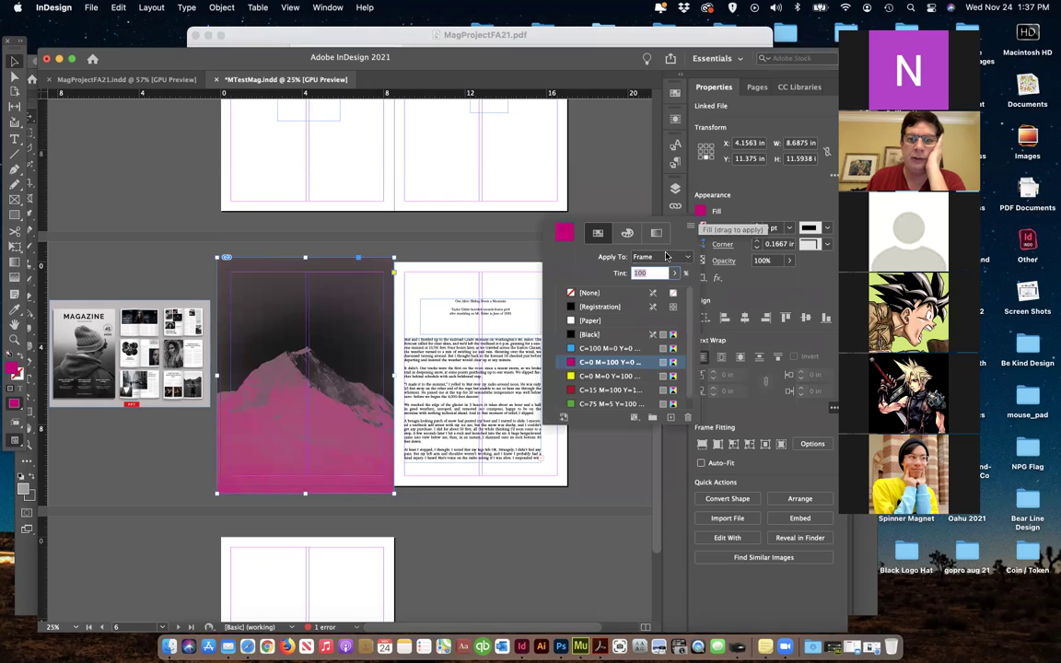
left_click(593, 348)
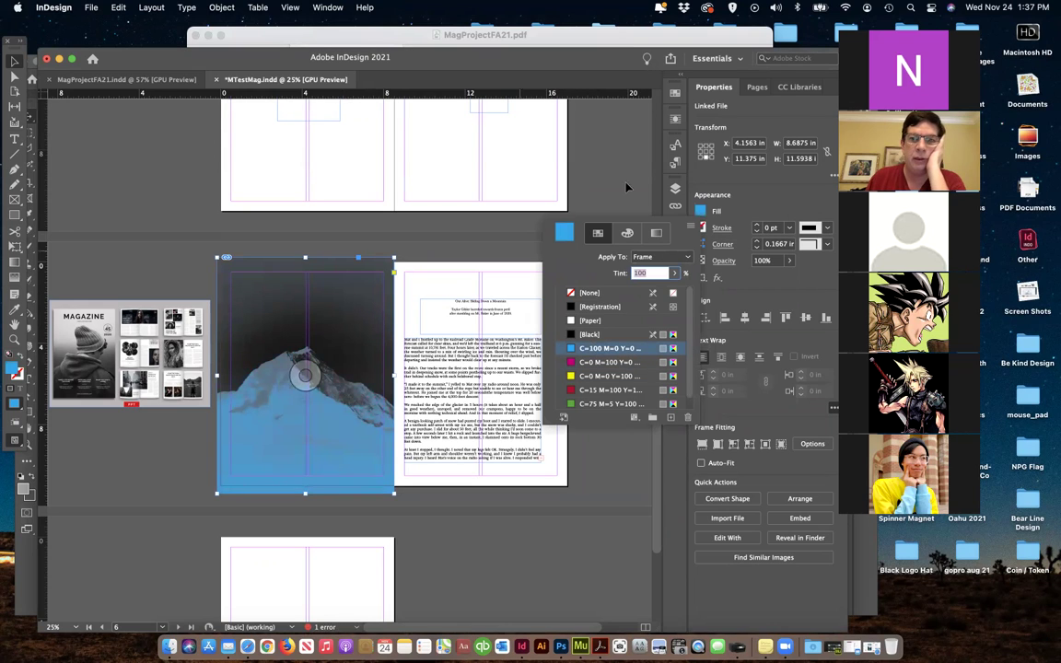
left_click(732, 212)
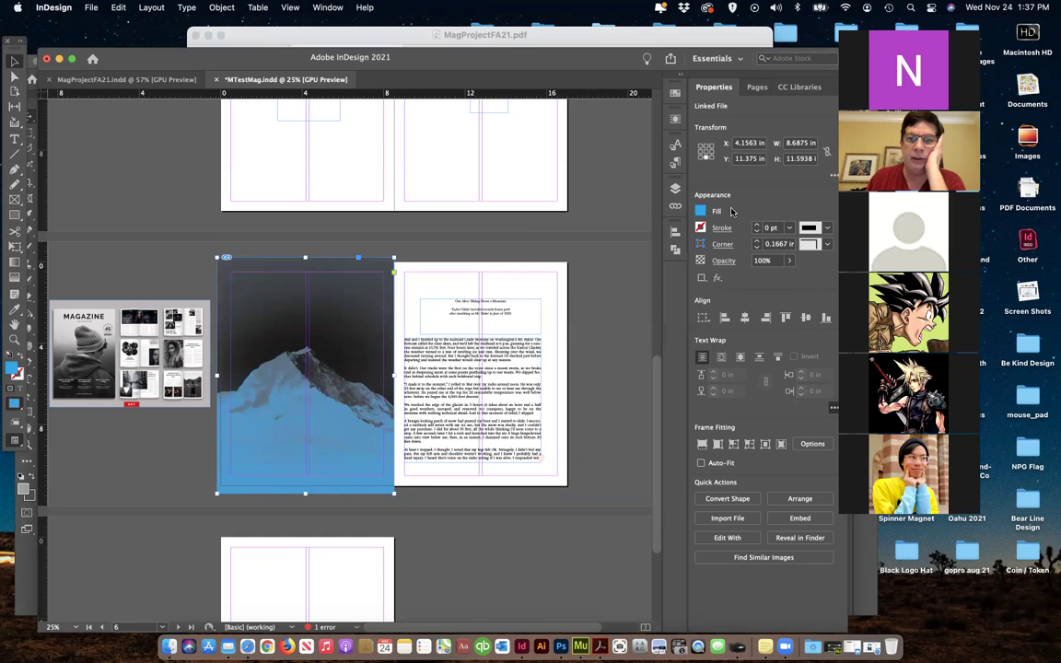
left_click(674, 208)
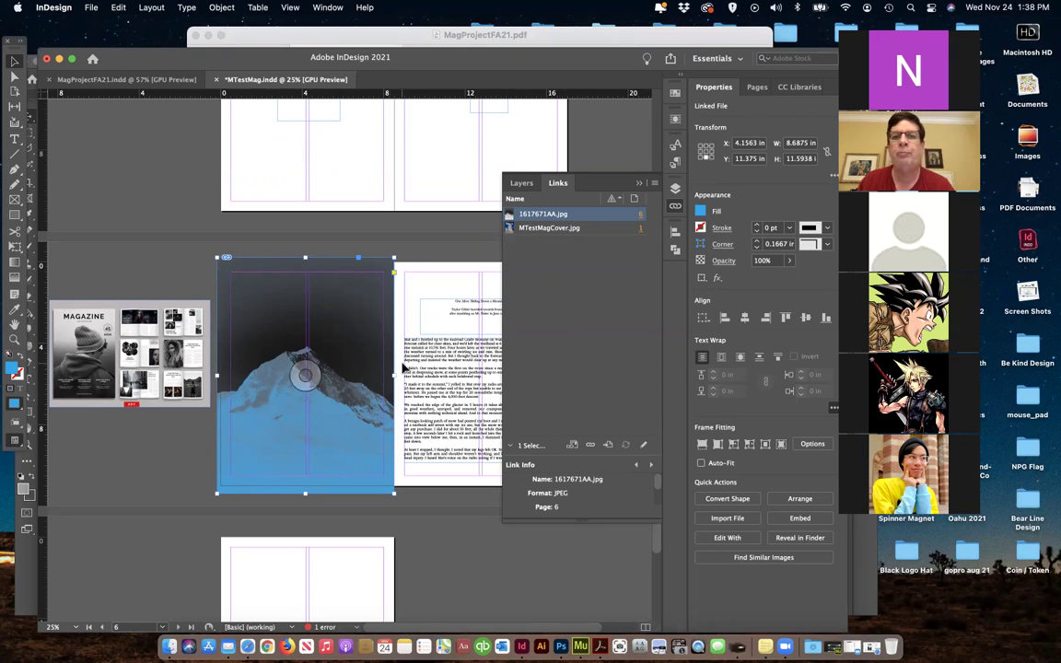
left_click(677, 207)
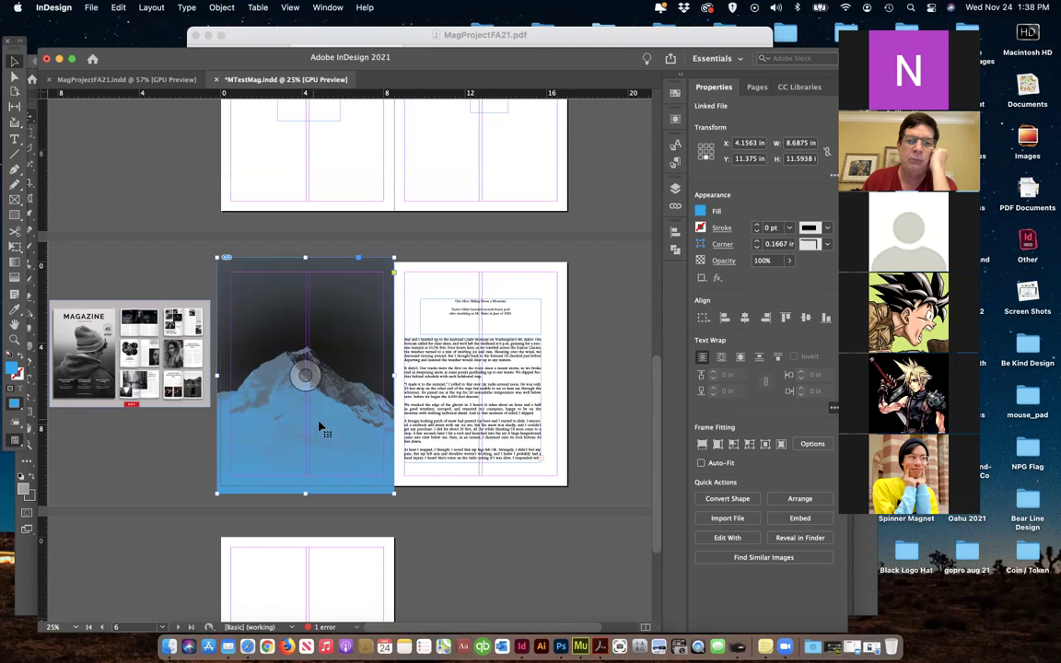
Step: Replace the grayscale mountain picture on page 6 with 1617671A.jpg from the FA21 folder
left_click(83, 7)
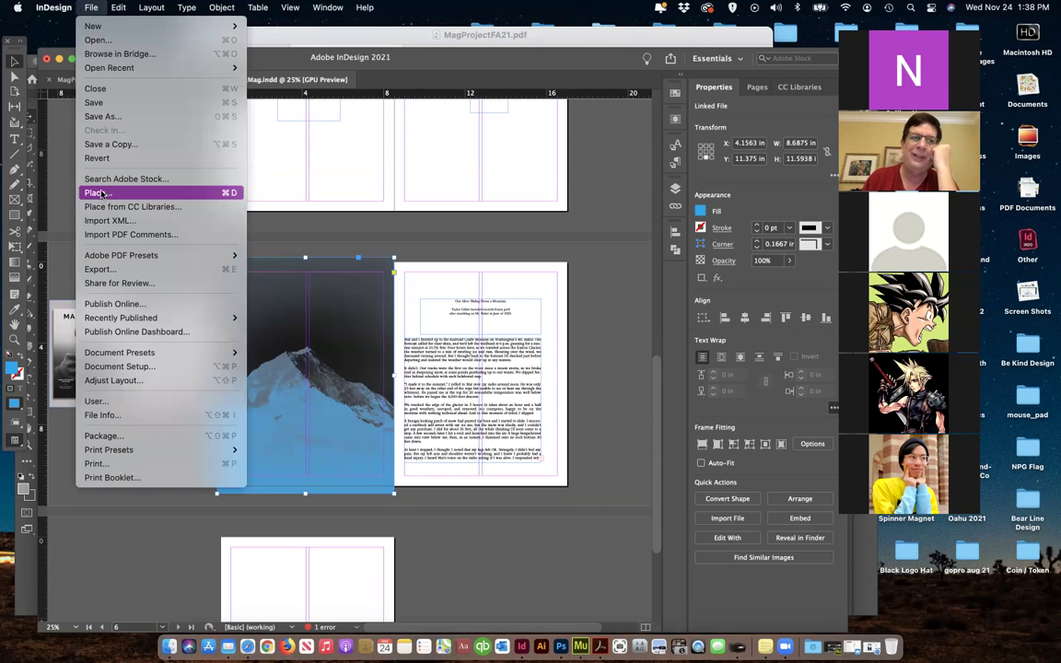
left_click(97, 193)
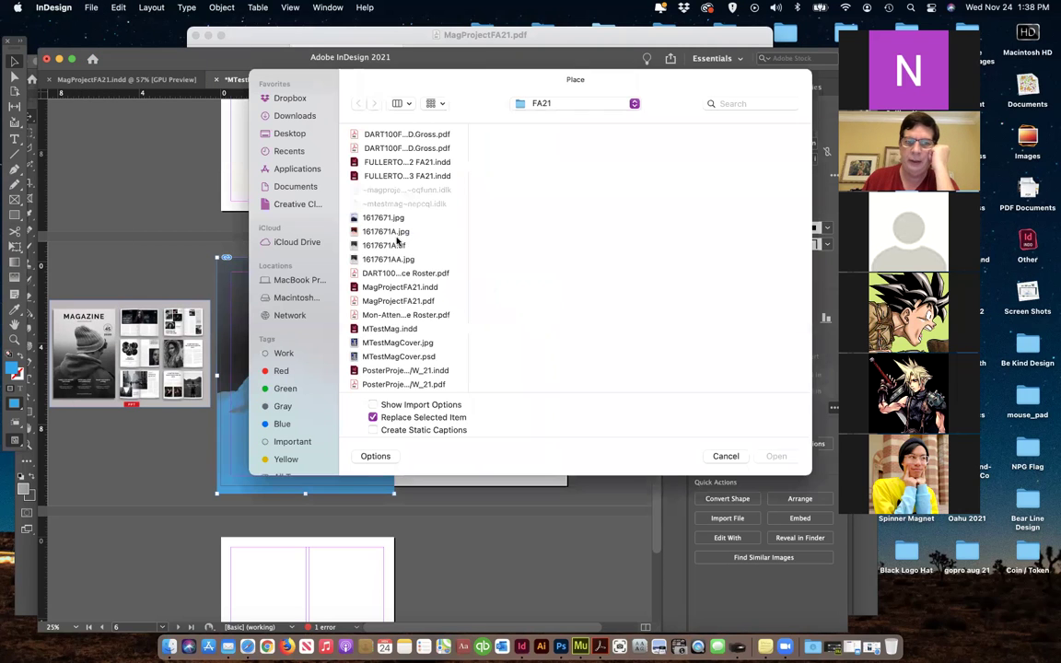
left_click(387, 231)
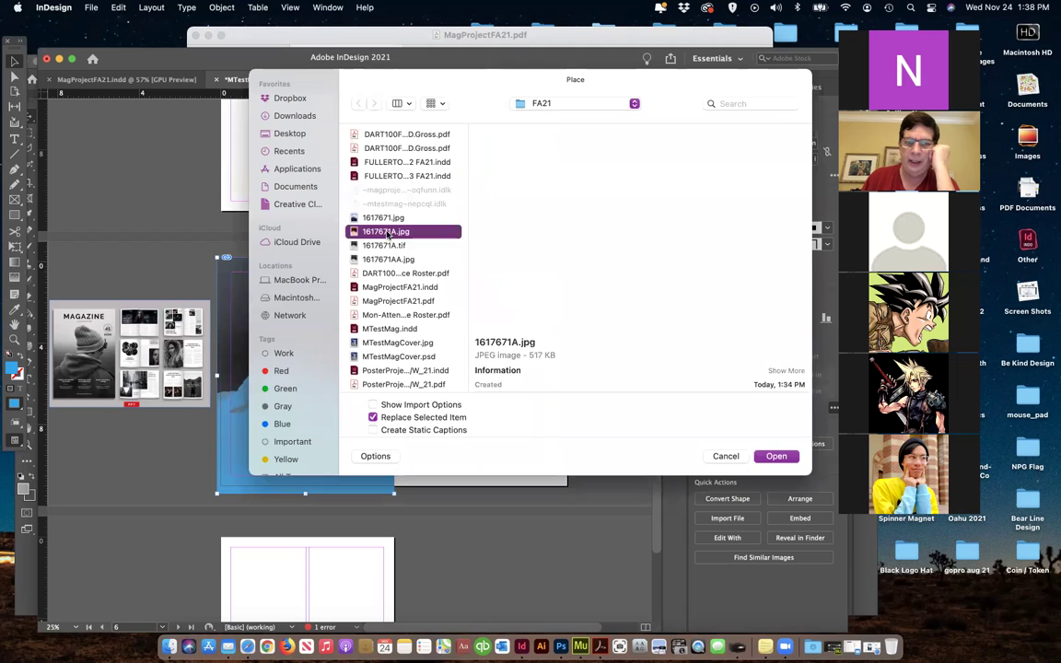
left_click(777, 457)
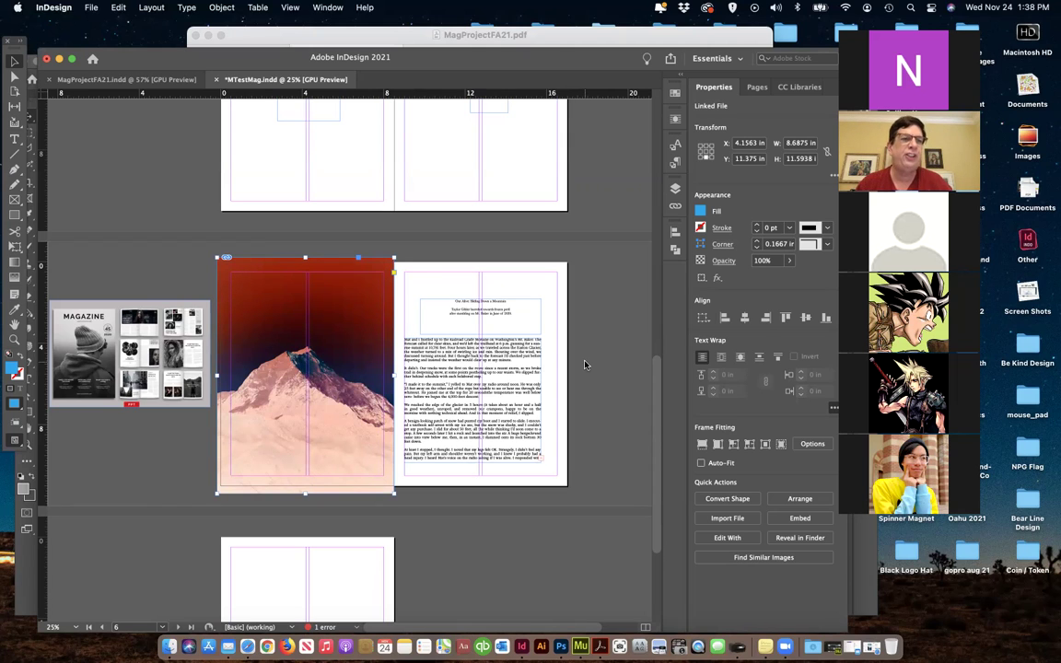
Step: Narrow the article text frame on page 7 to the first column, about 3.67 in wide
left_click_drag(143, 62, 134, 63)
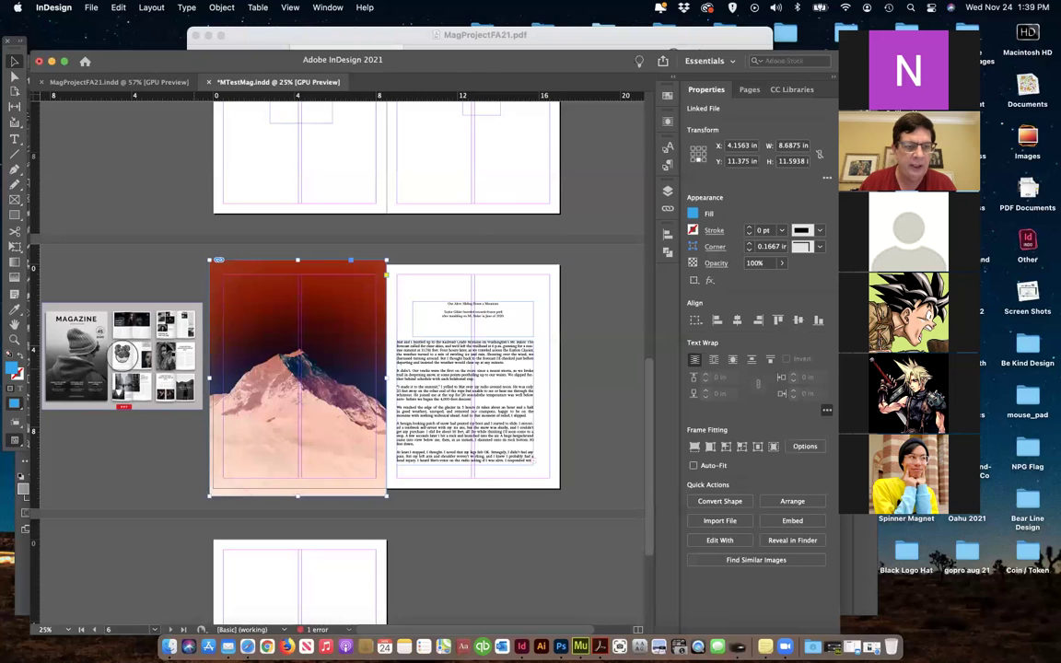
scroll(246, 380, "up", 5)
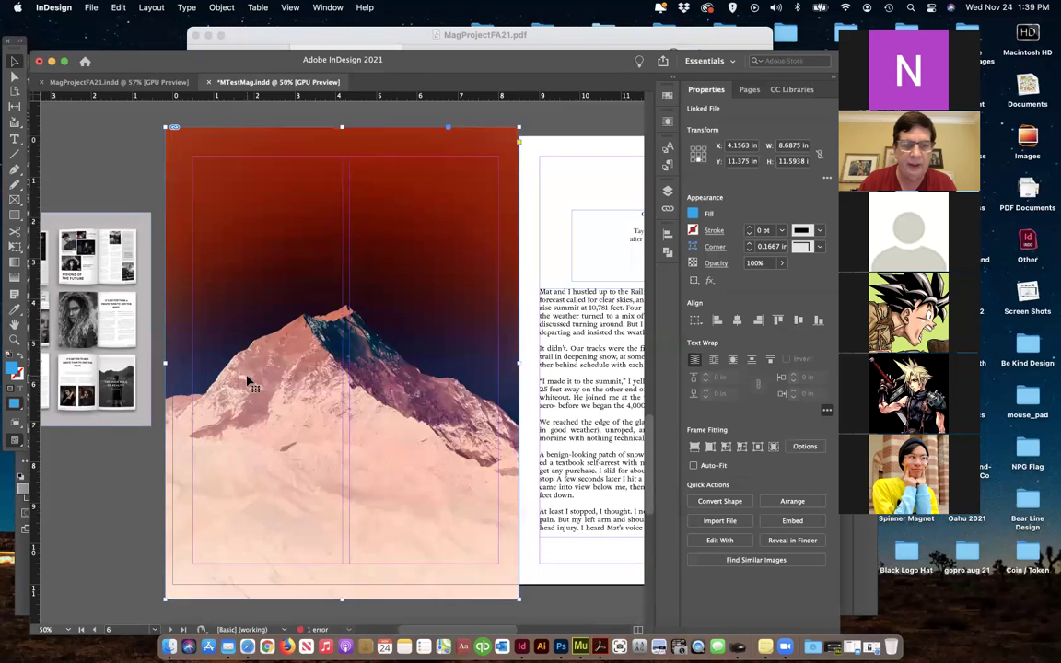
scroll(247, 379, "left", 5)
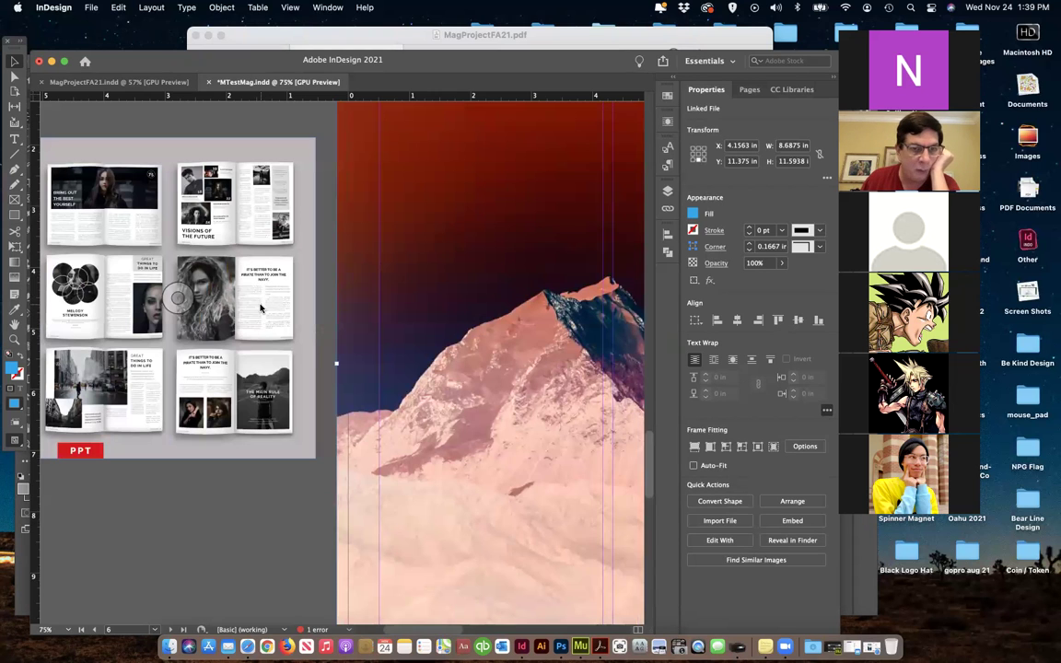
scroll(261, 308, "right", 10)
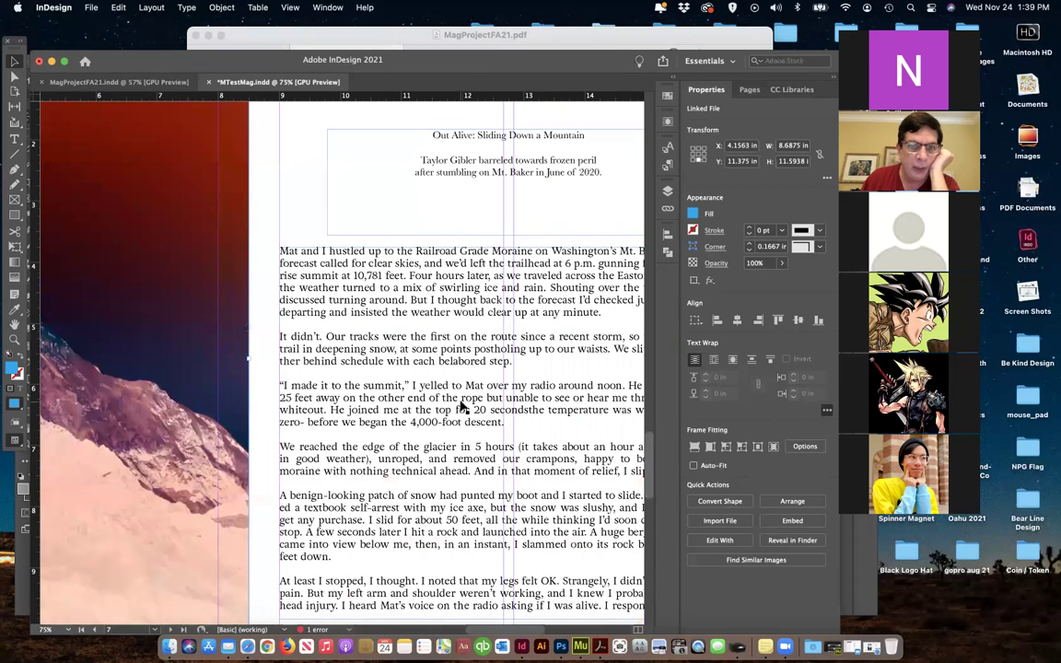
scroll(457, 408, "right", 4)
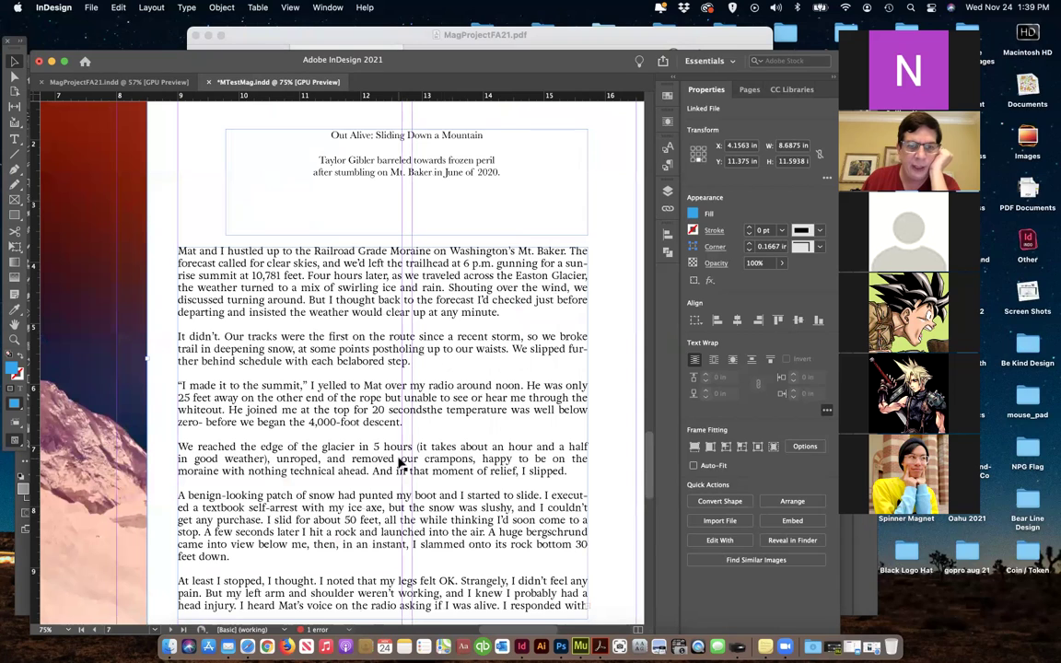
left_click(363, 412)
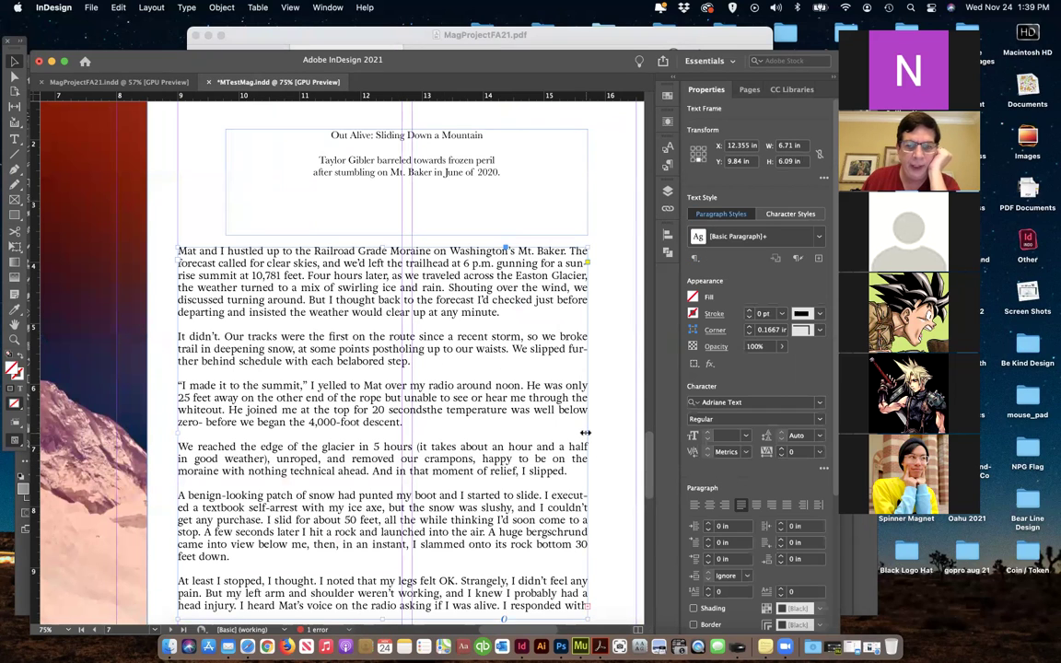
left_click_drag(588, 443, 399, 433)
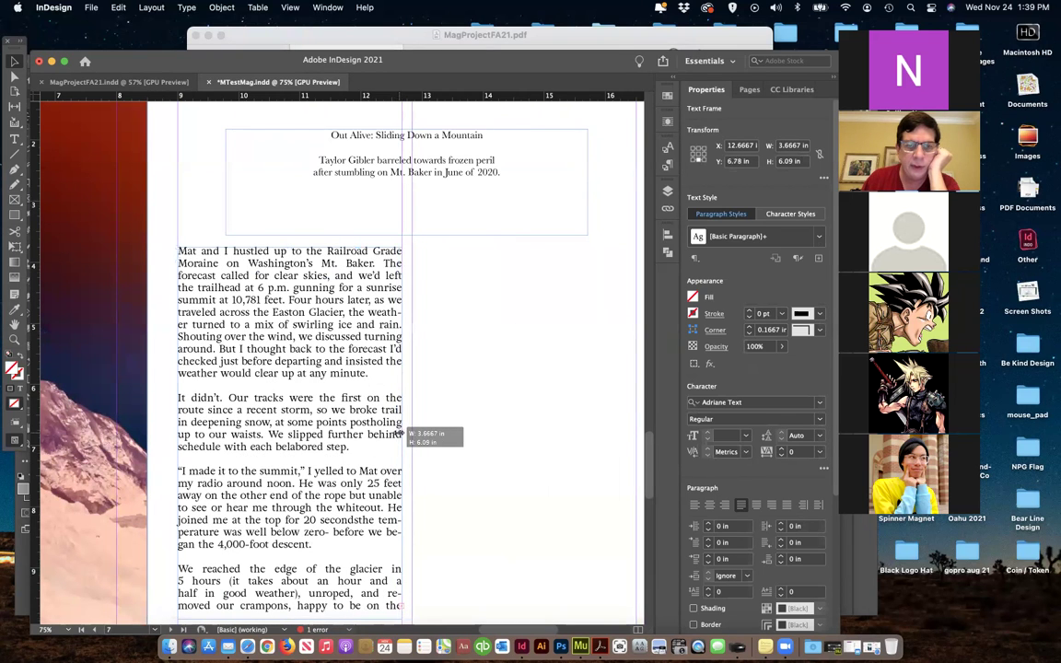
Step: Draw a text frame about 3.67 by 6.63 in over page 7's second column and thread the overset article text into it
scroll(477, 462, "down", 3)
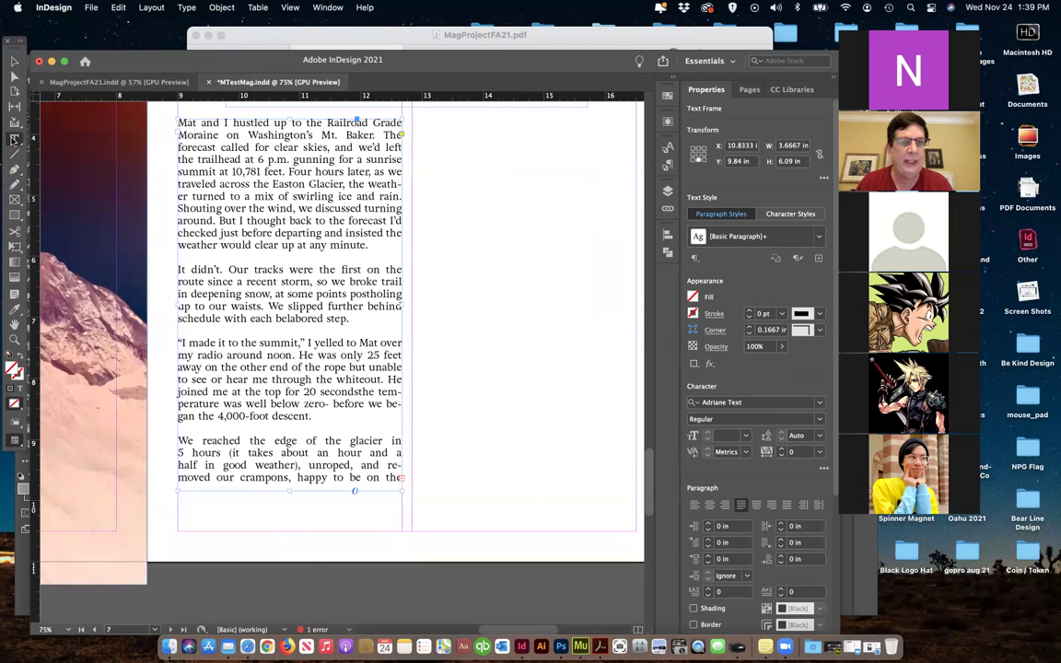
left_click_drag(415, 119, 638, 525)
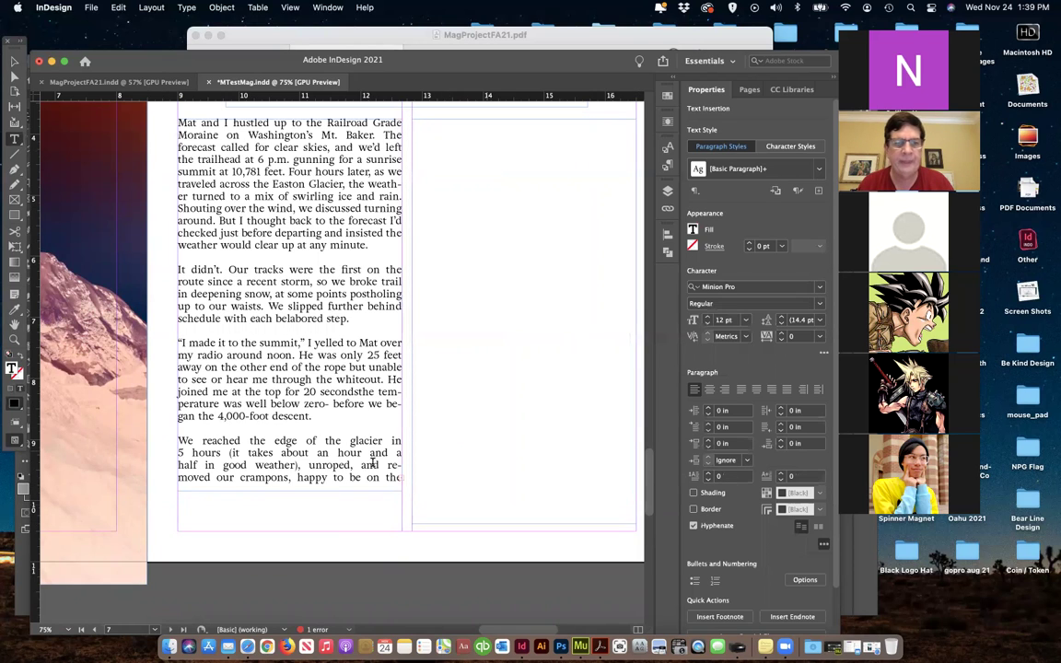
left_click(13, 62)
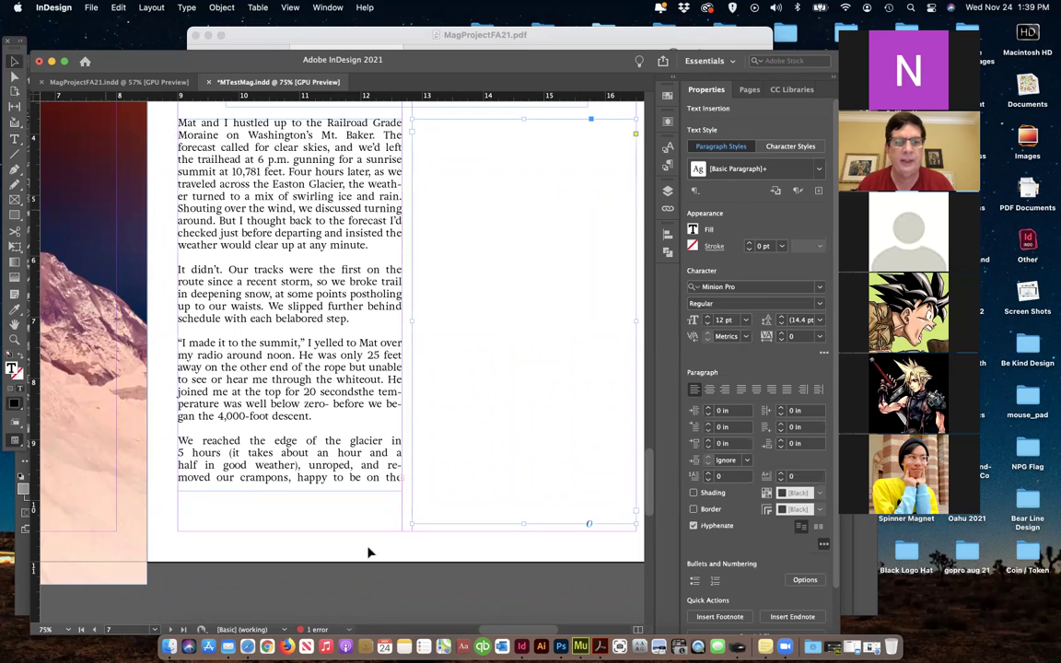
left_click(403, 486)
left_click(400, 482)
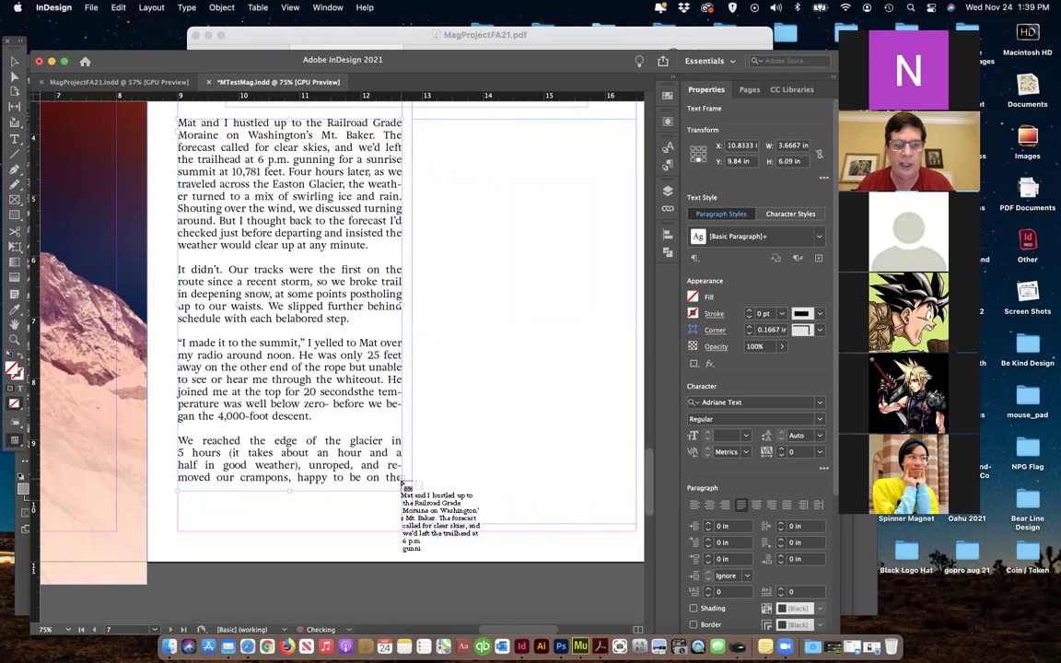
left_click(475, 307)
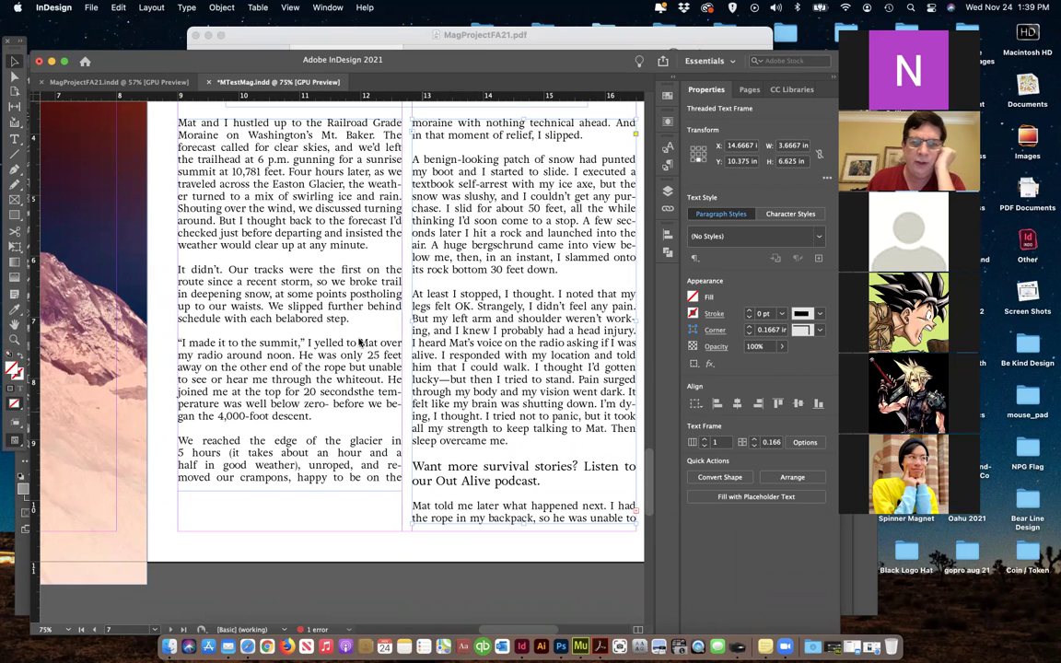
Step: Extend the first column's text frame downward and shorten the second column's to 6.5 in high, aligning their bottom edges
left_click(330, 505)
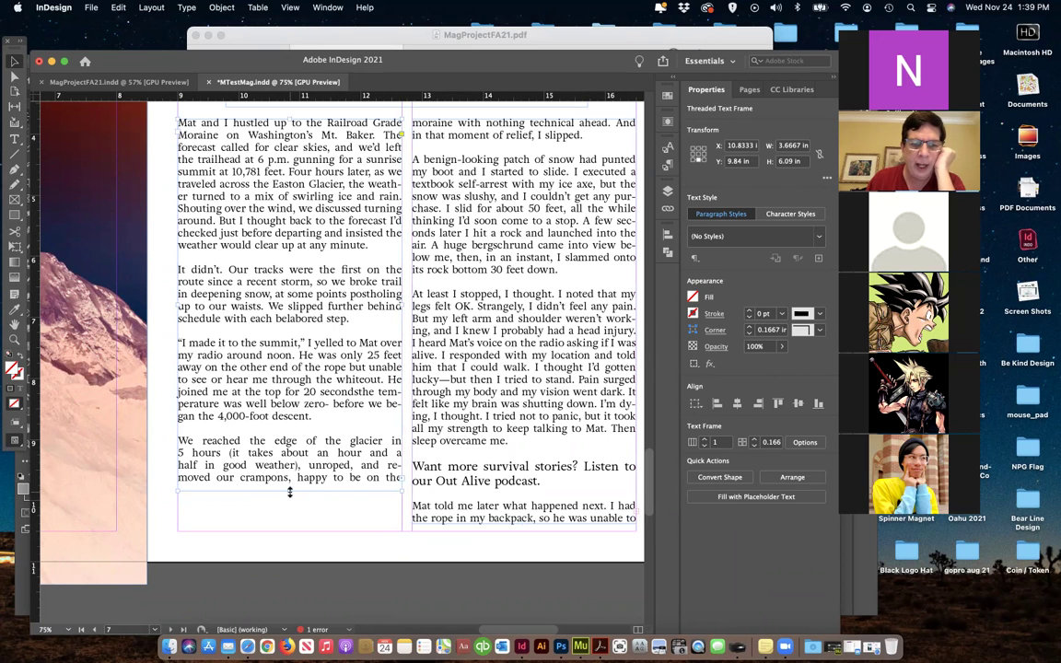
scroll(290, 489, "left", 10)
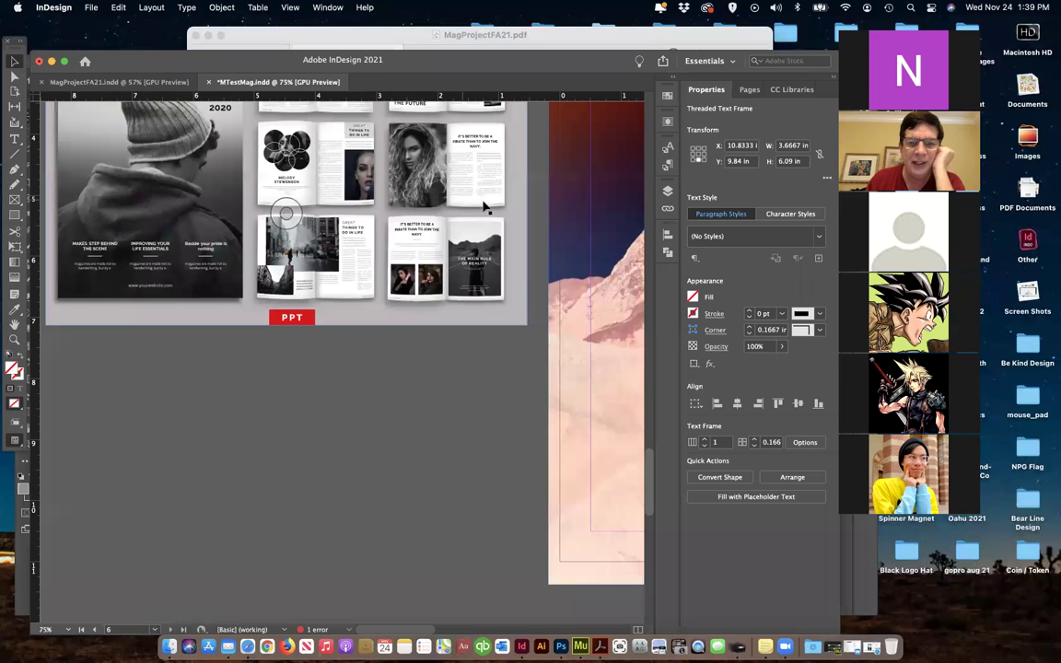
scroll(564, 258, "right", 10)
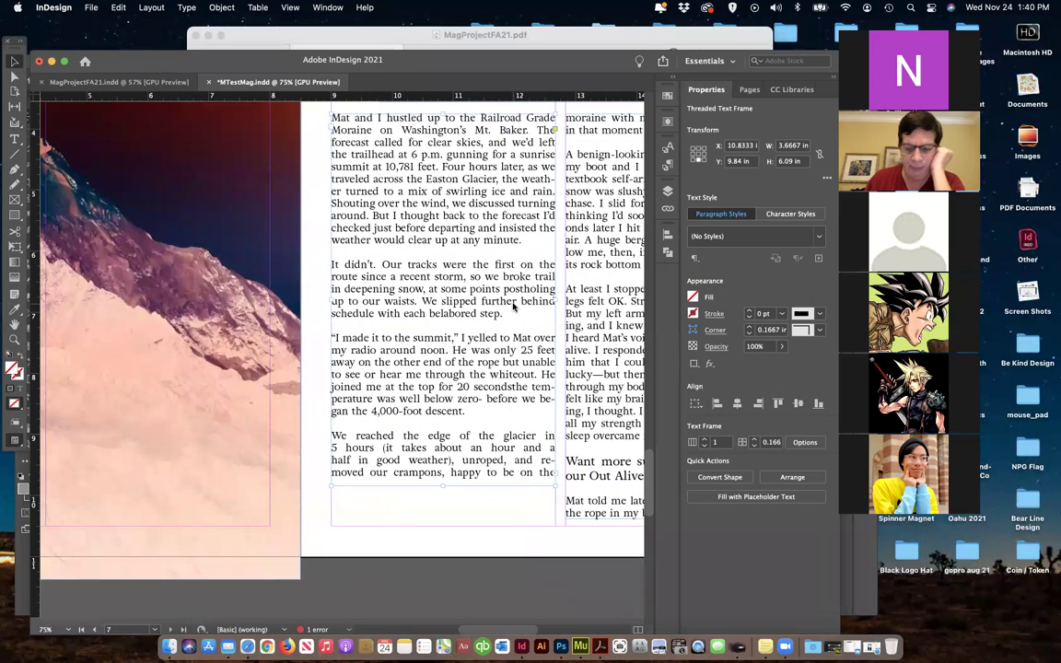
key("super+minus")
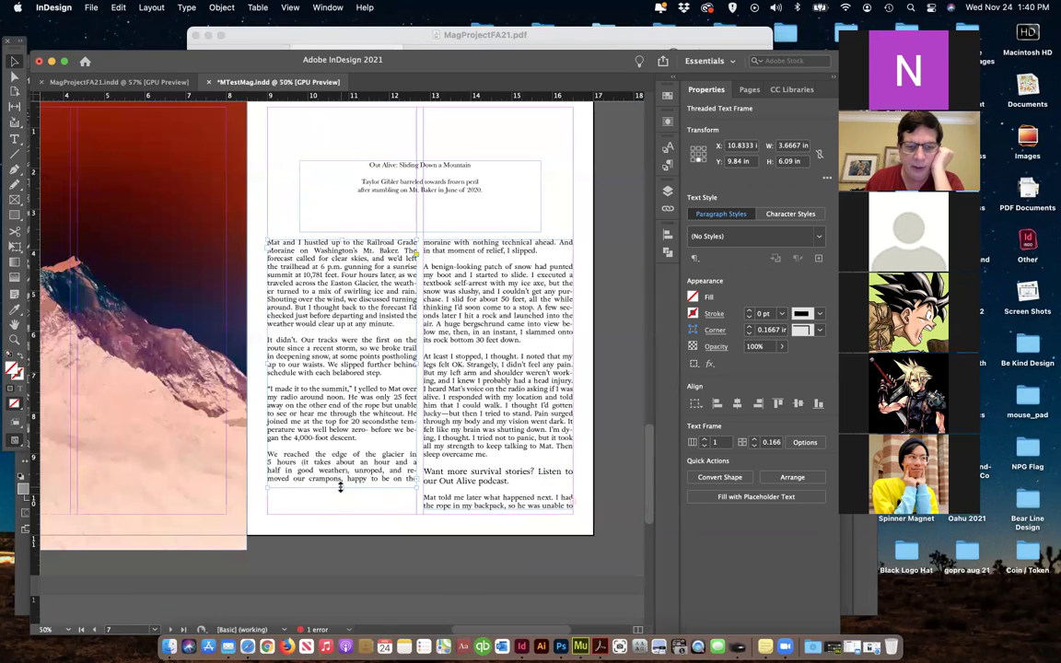
left_click_drag(340, 488, 350, 505)
left_click(497, 505)
left_click_drag(498, 508, 497, 505)
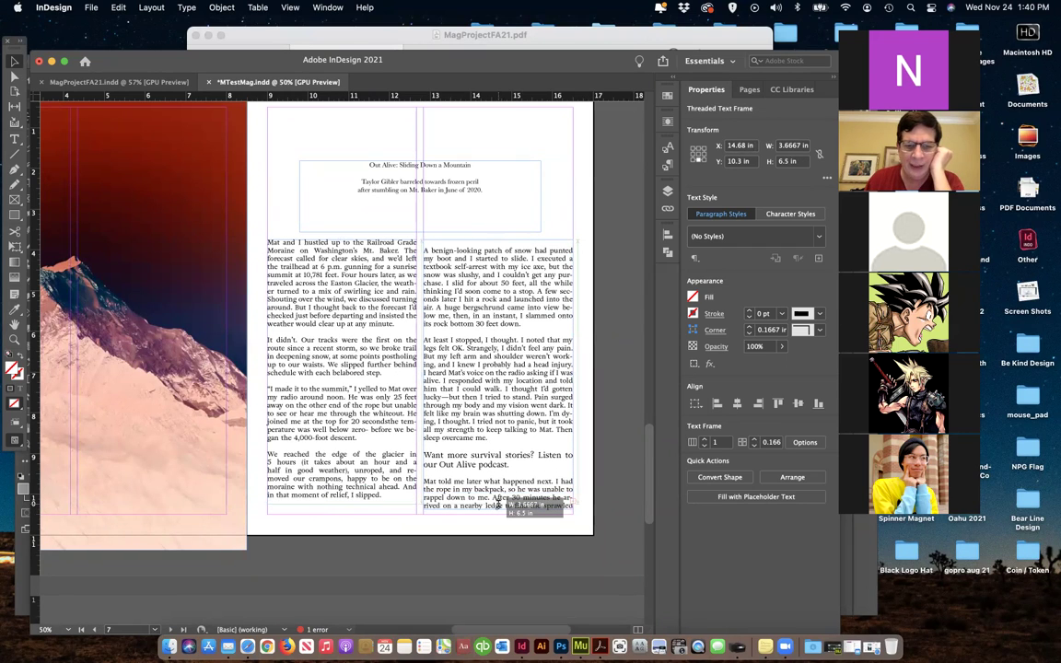
left_click_drag(497, 505, 498, 500)
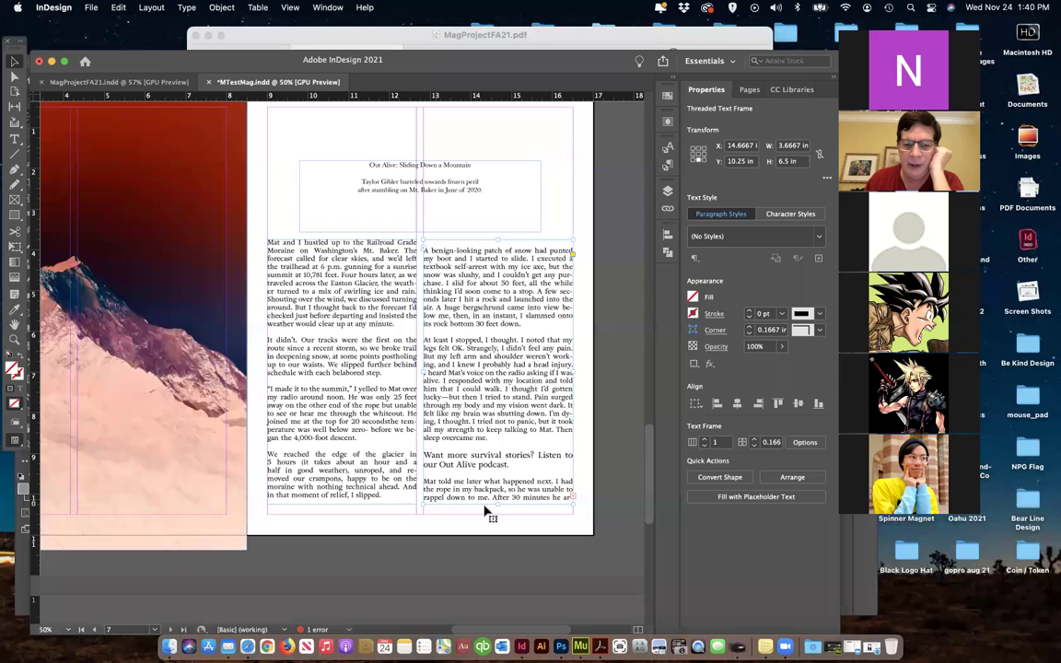
left_click(572, 498)
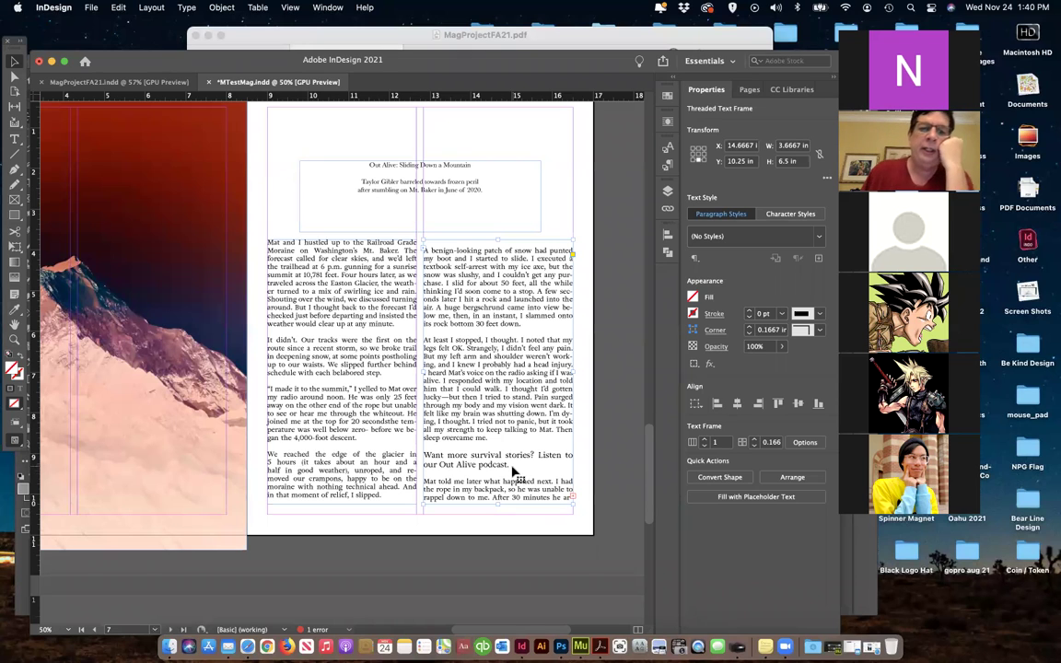